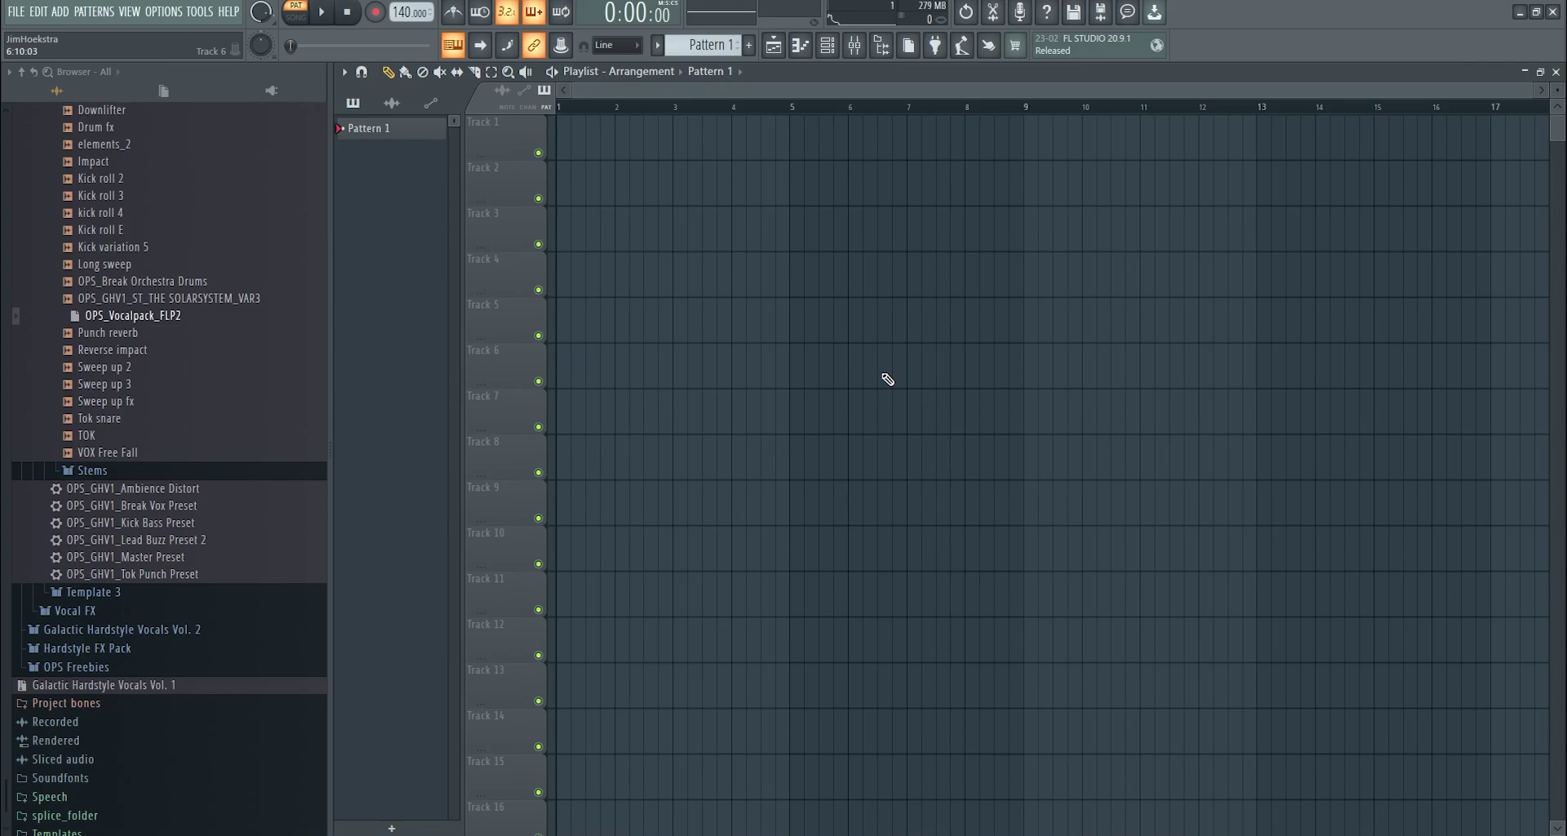
# - Open Melodyne 5, import the "free fall 150 E" vocal recording and dismiss the welcome window
pyautogui.press('super')
pyautogui.write('melodyne')
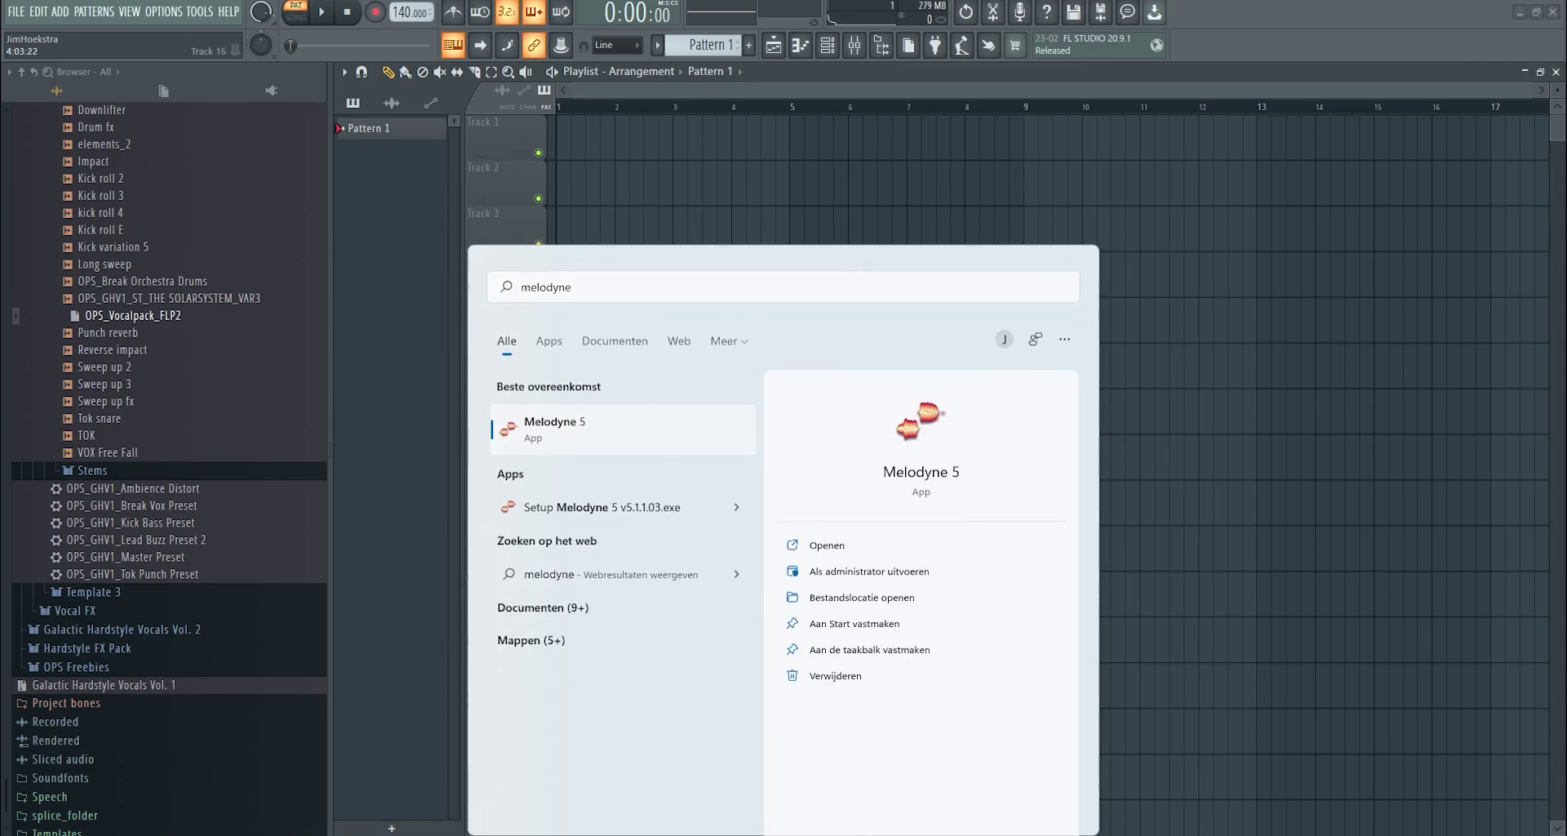
pyautogui.press('Escape')
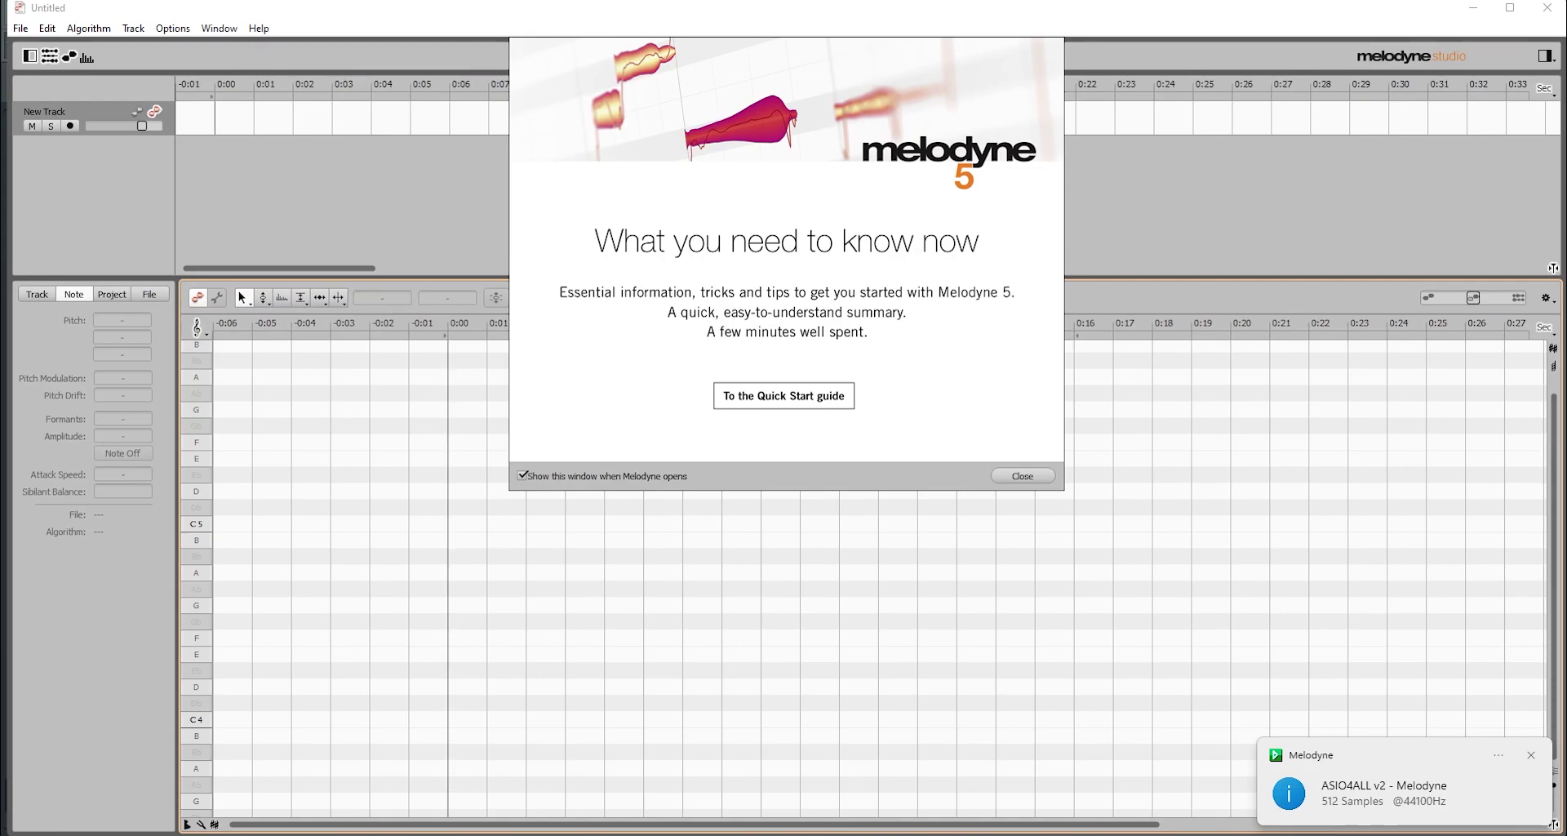
pyautogui.moveTo(4, 575); pyautogui.dragTo(460, 576)
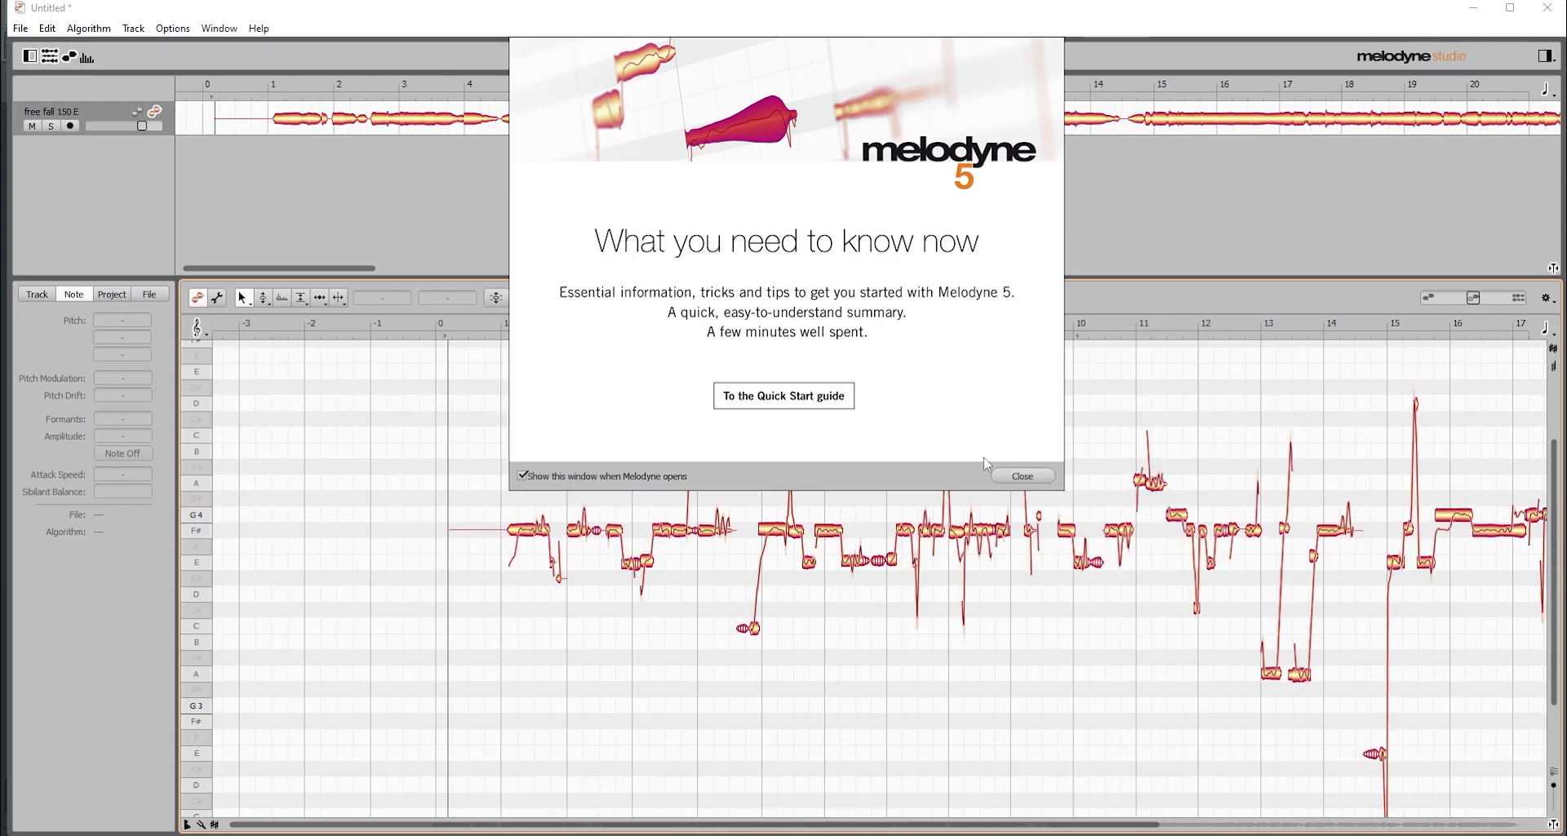
pyautogui.click(1049, 476)
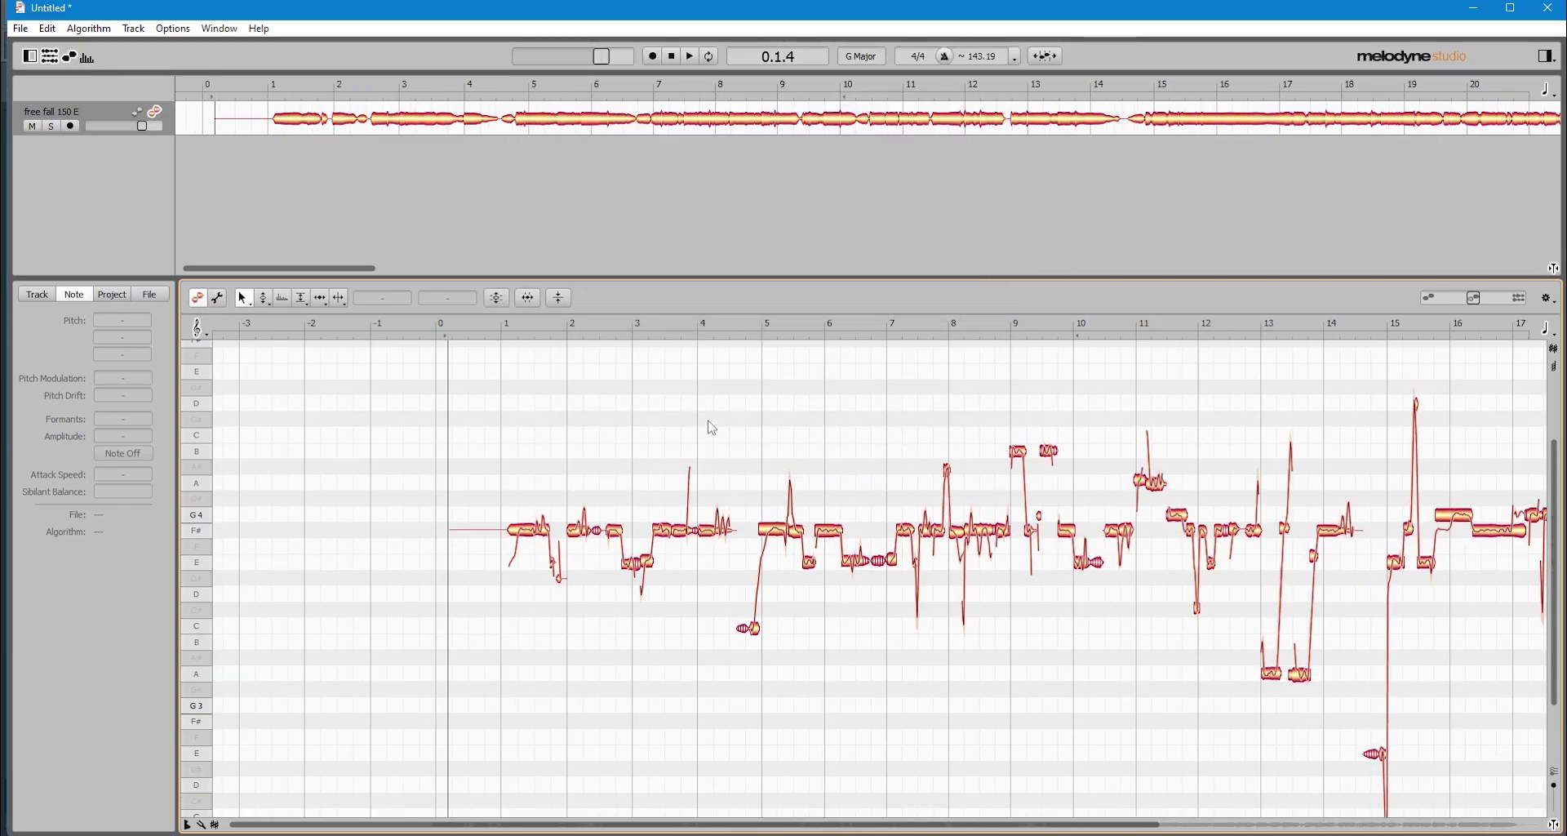
# - Correct the pitch of all vocal notes with Pitch Center at 100 % and Pitch Drift at 0 %
pyautogui.hotkey('ctrl', 'a')
pyautogui.click(530, 299)
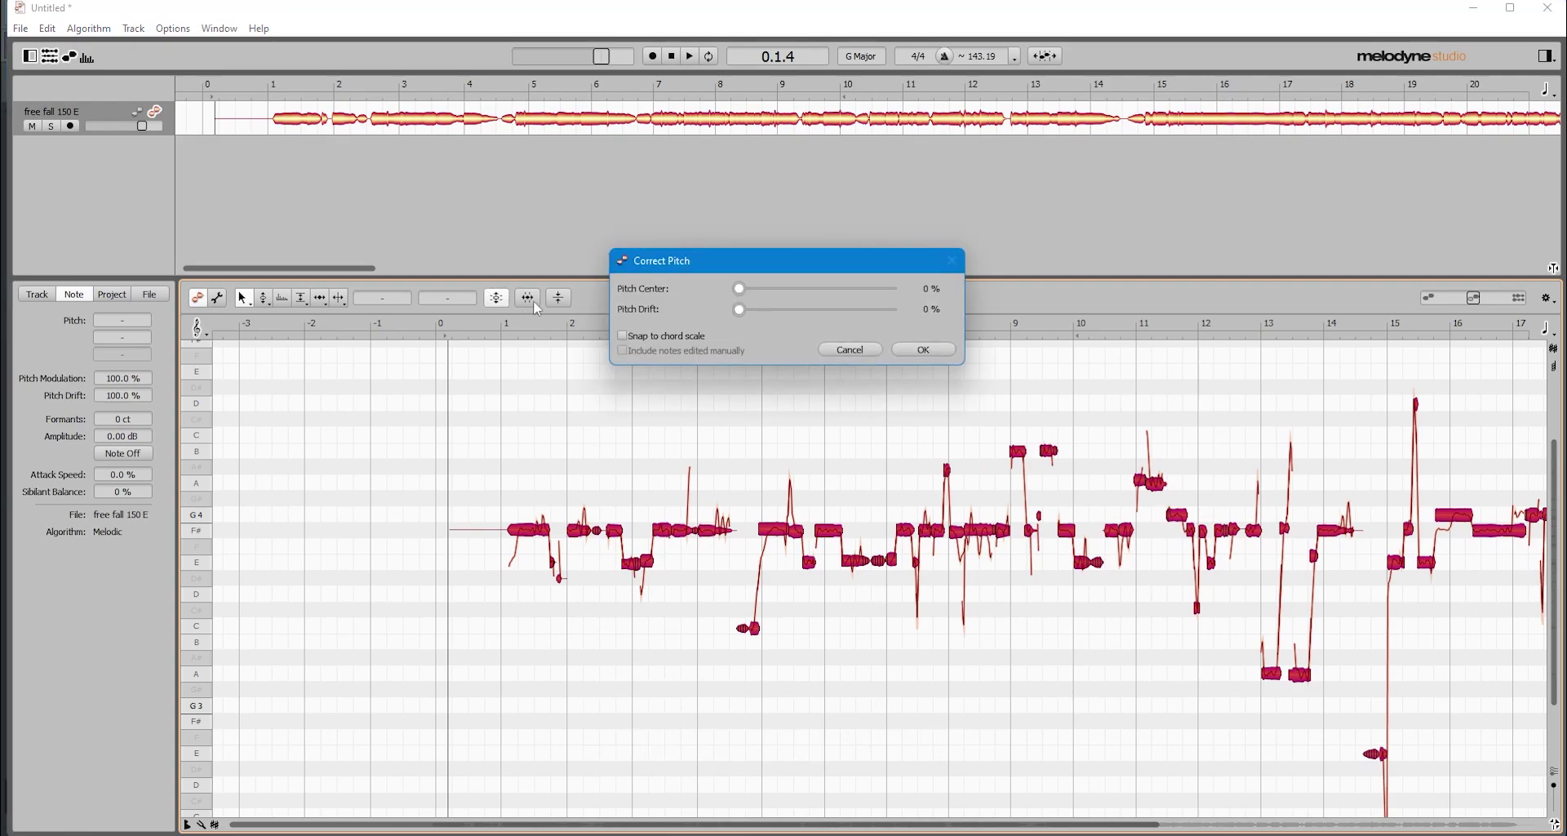
pyautogui.moveTo(787, 295); pyautogui.dragTo(1040, 293)
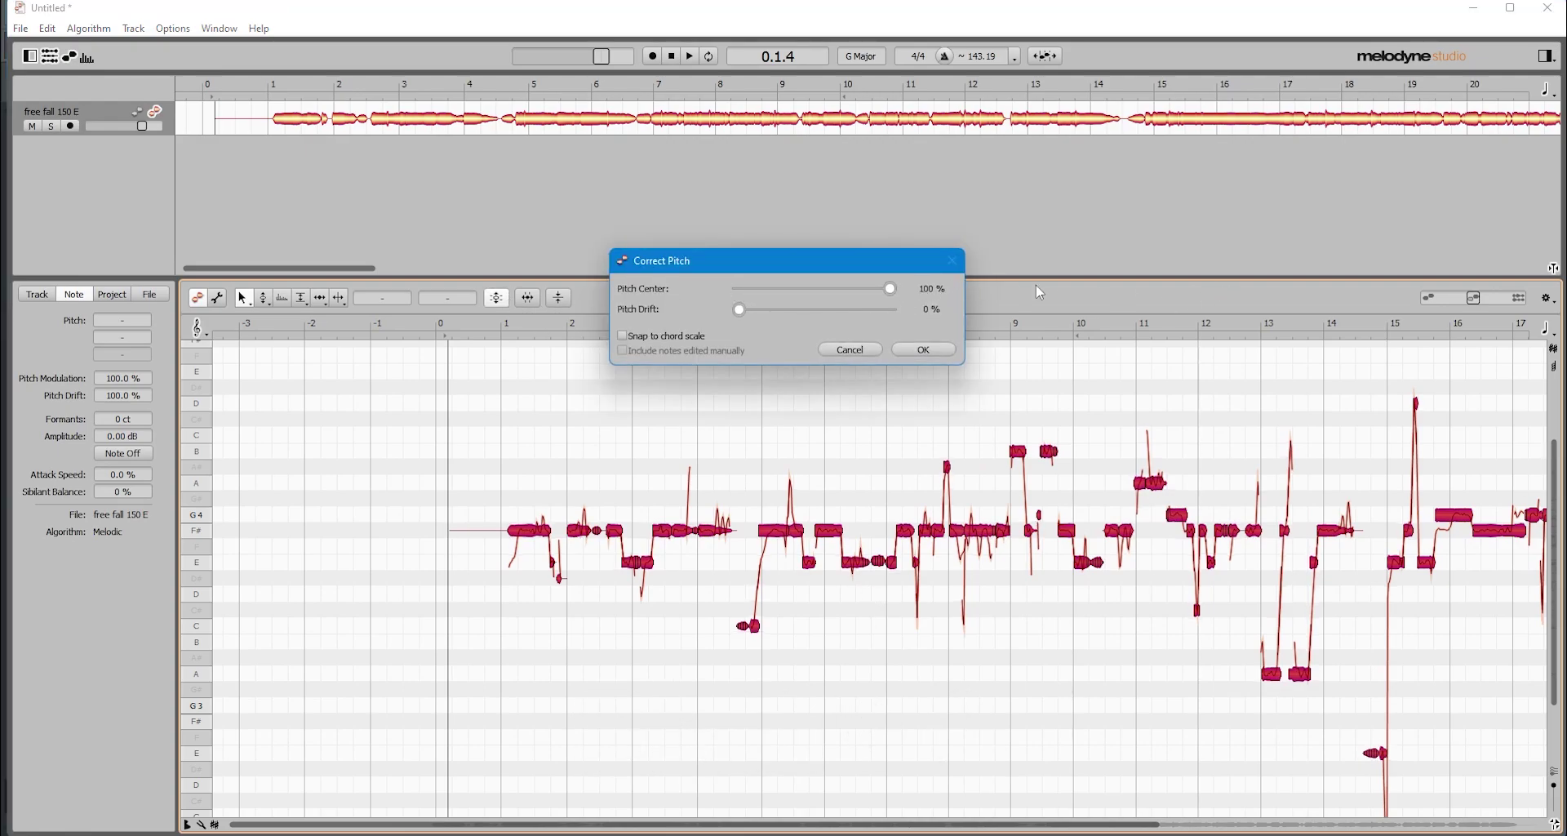
pyautogui.click(925, 349)
# - Check the corrected pitch of individual vocal notes, including the ones just after bar 1 and bar 14
pyautogui.click(535, 513)
pyautogui.click(535, 532)
pyautogui.scroll(-3, 527, 521)
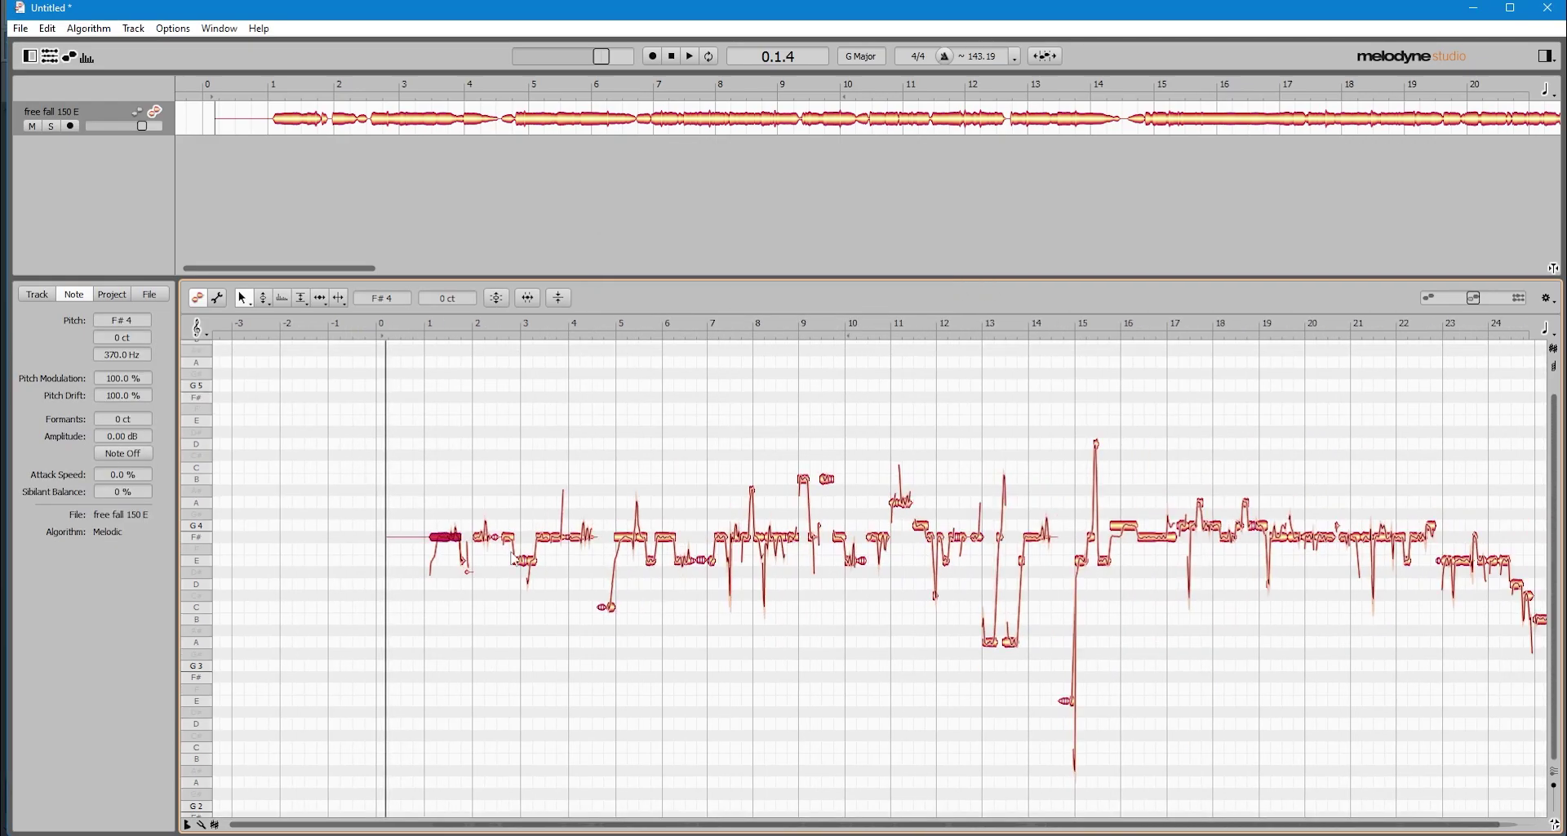
pyautogui.scroll(2, 428, 573)
pyautogui.scroll(1, 1141, 532)
pyautogui.click(1203, 501)
pyautogui.click(1210, 529)
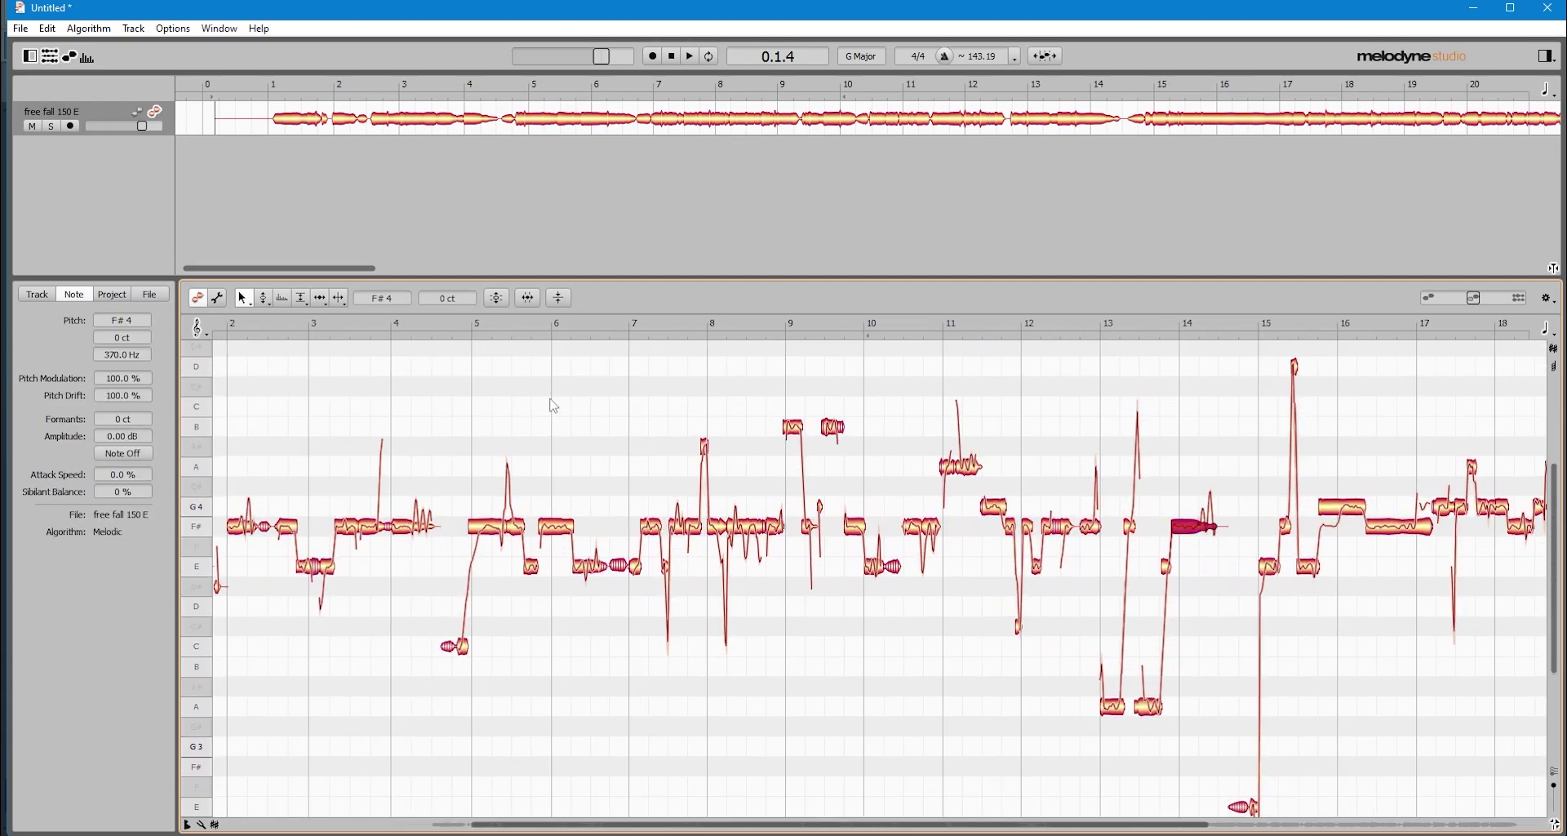
# - Try pitch correction and manual formant and pitch adjustments on the selected note at bar 14, undoing each change
pyautogui.click(559, 298)
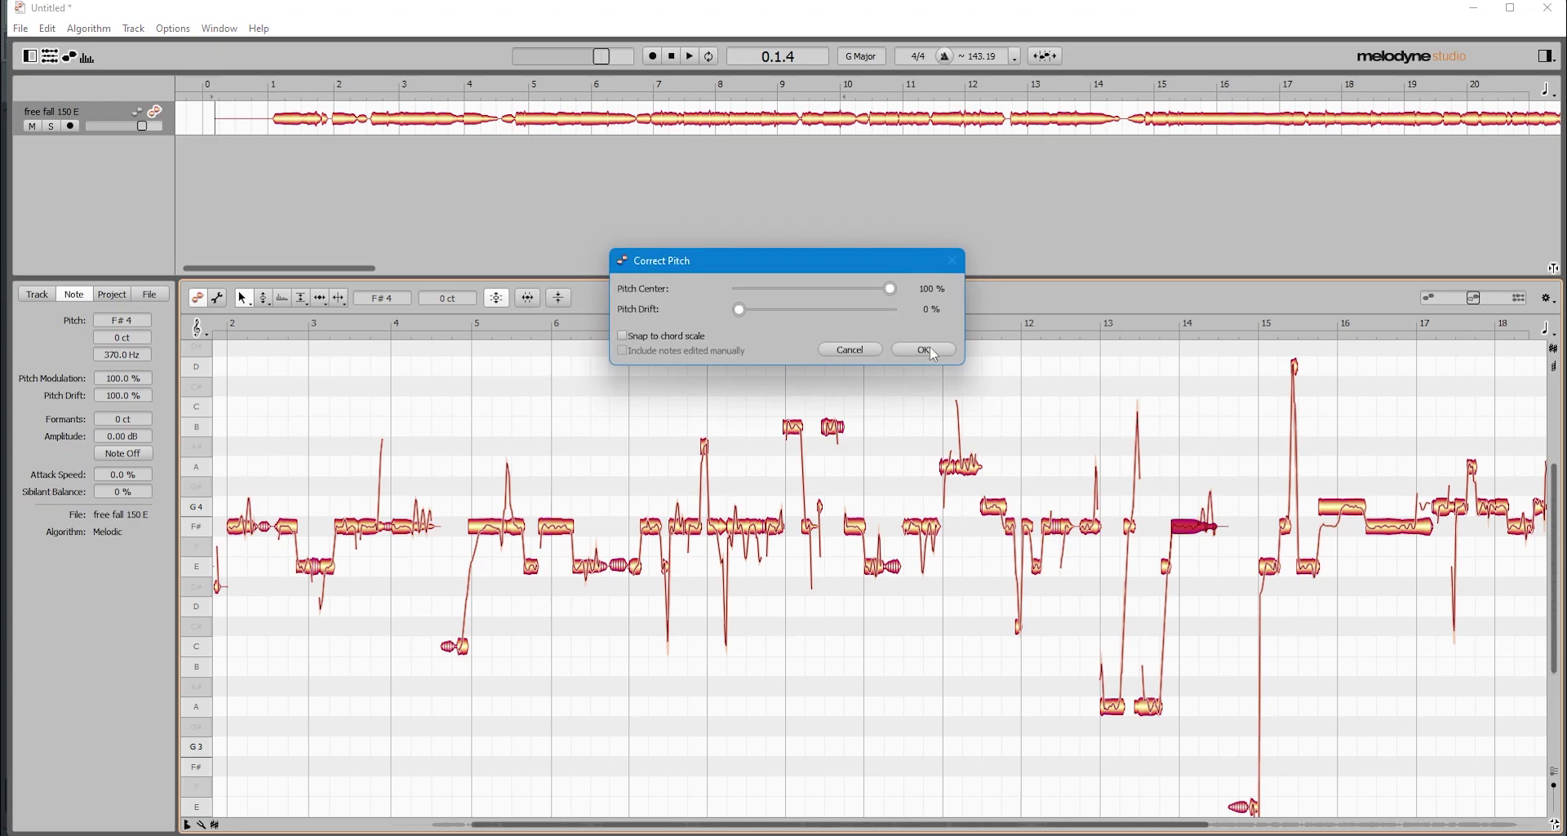
pyautogui.click(849, 349)
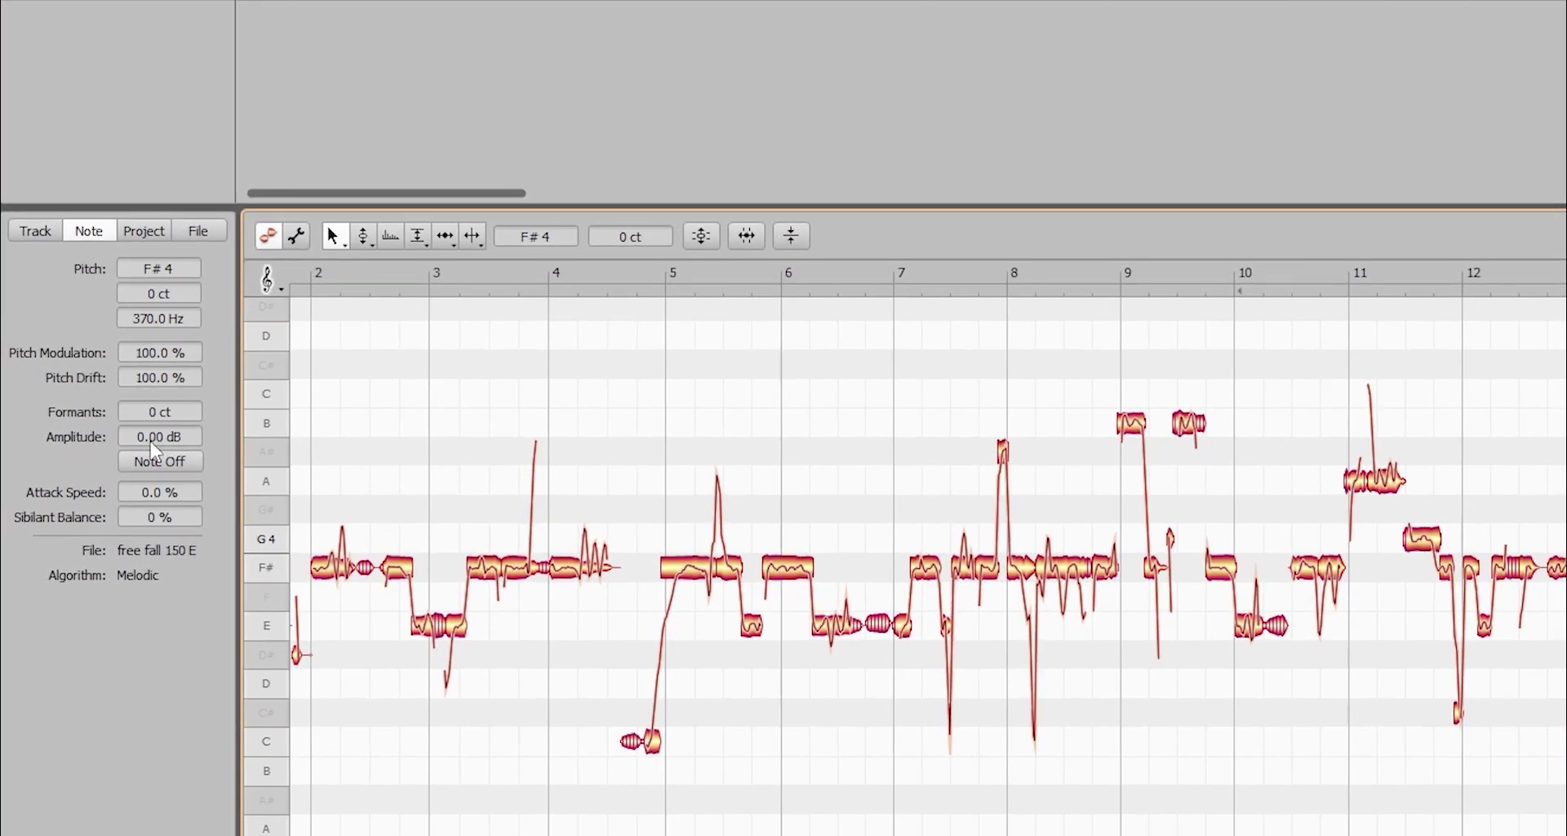
pyautogui.moveTo(163, 411); pyautogui.dragTo(167, 457)
pyautogui.hotkey('ctrl', 'z')
pyautogui.moveTo(156, 386); pyautogui.dragTo(159, 425)
pyautogui.hotkey('ctrl', 'z')
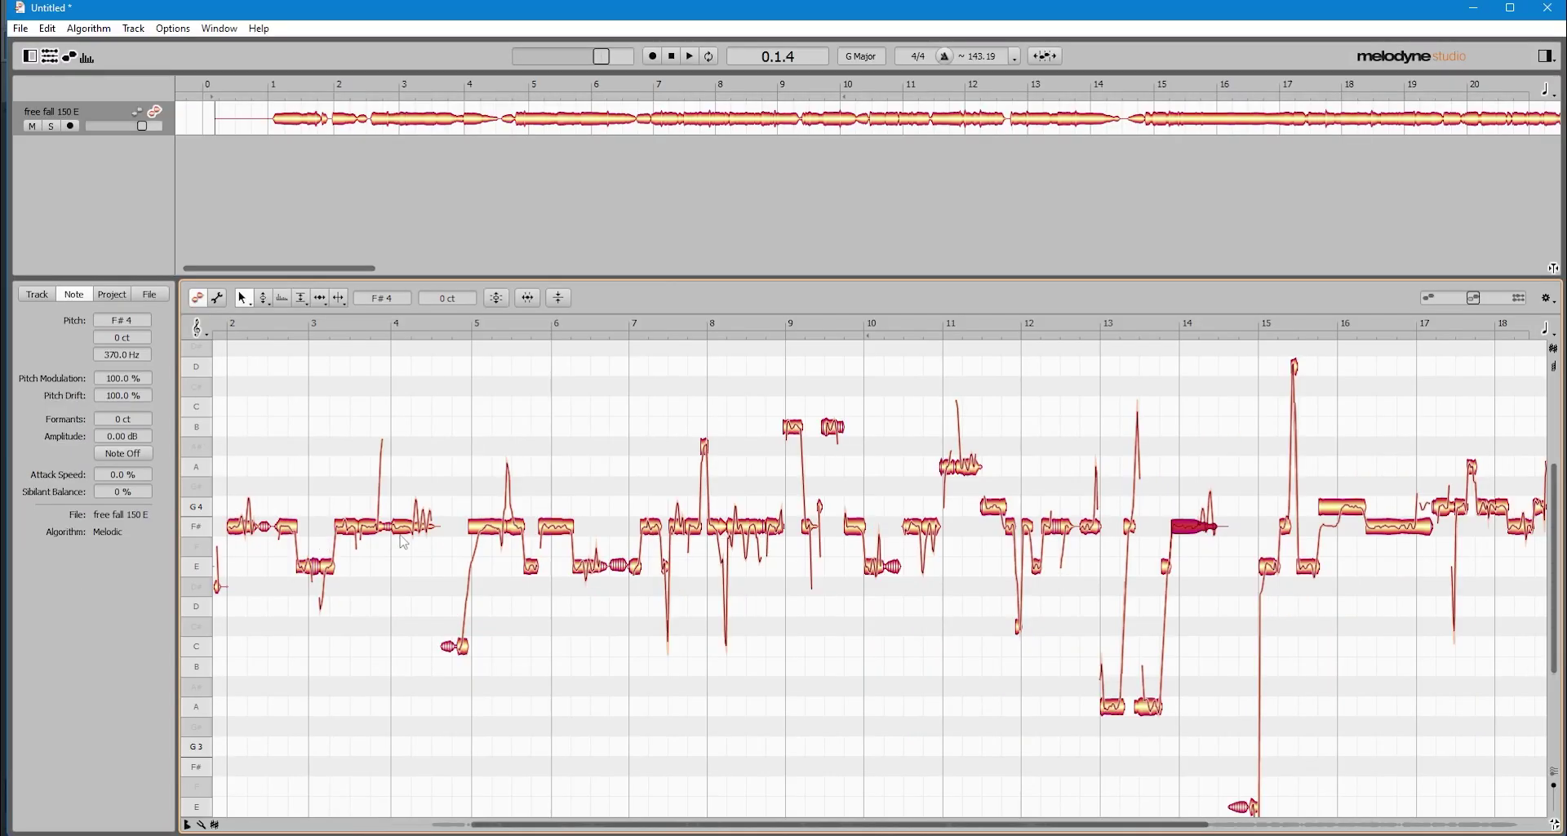
# - Select all notes of the vocal and review their pitch modulation and other note settings
pyautogui.scroll(-2, 641, 574)
pyautogui.scroll(-3, 715, 511)
pyautogui.hotkey('ctrl', 'a')
pyautogui.click(498, 298)
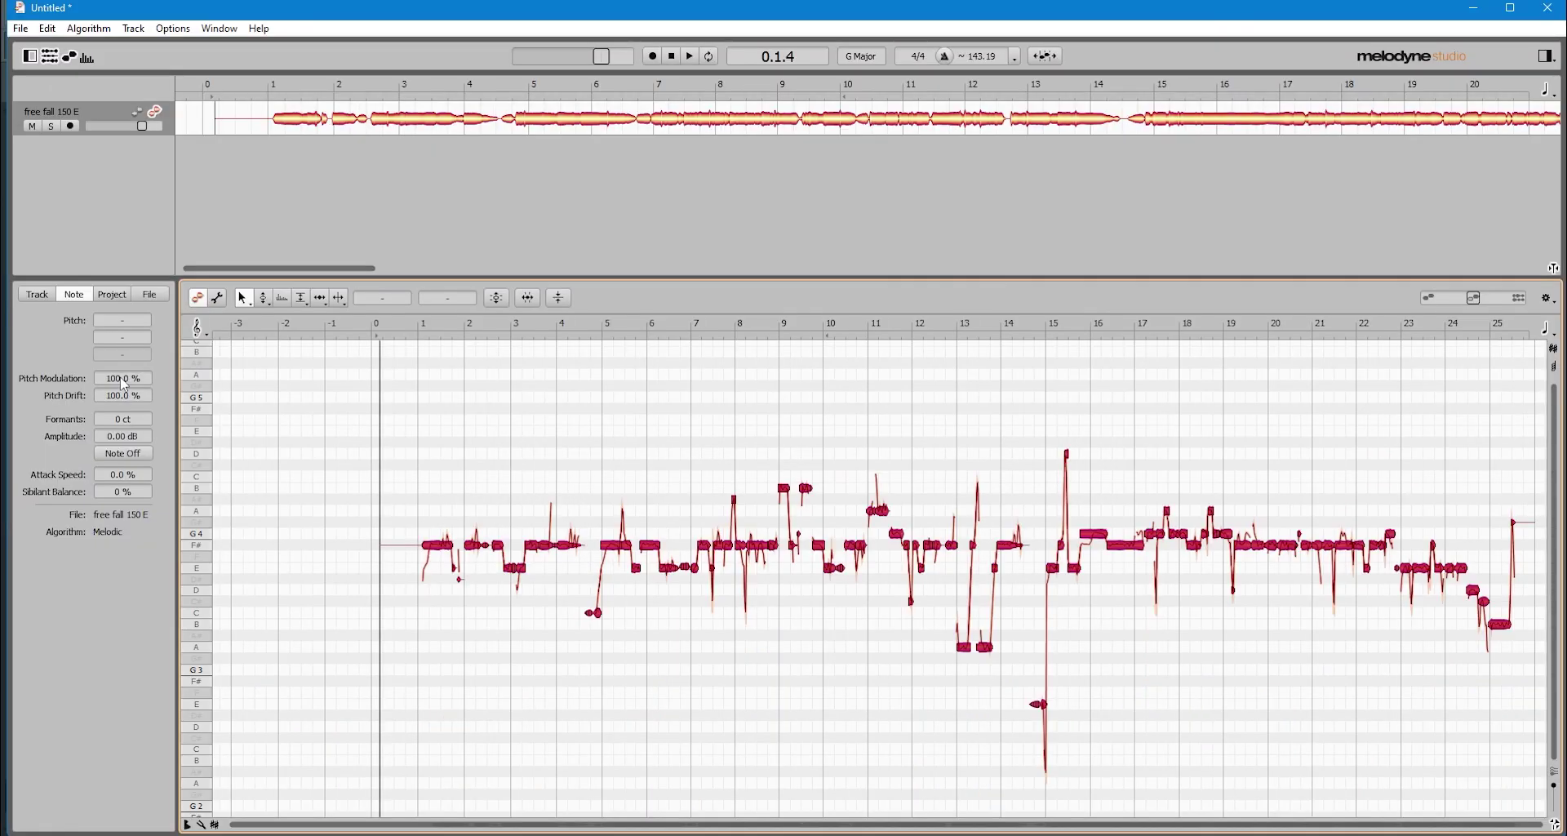
pyautogui.scroll(3, 946, 522)
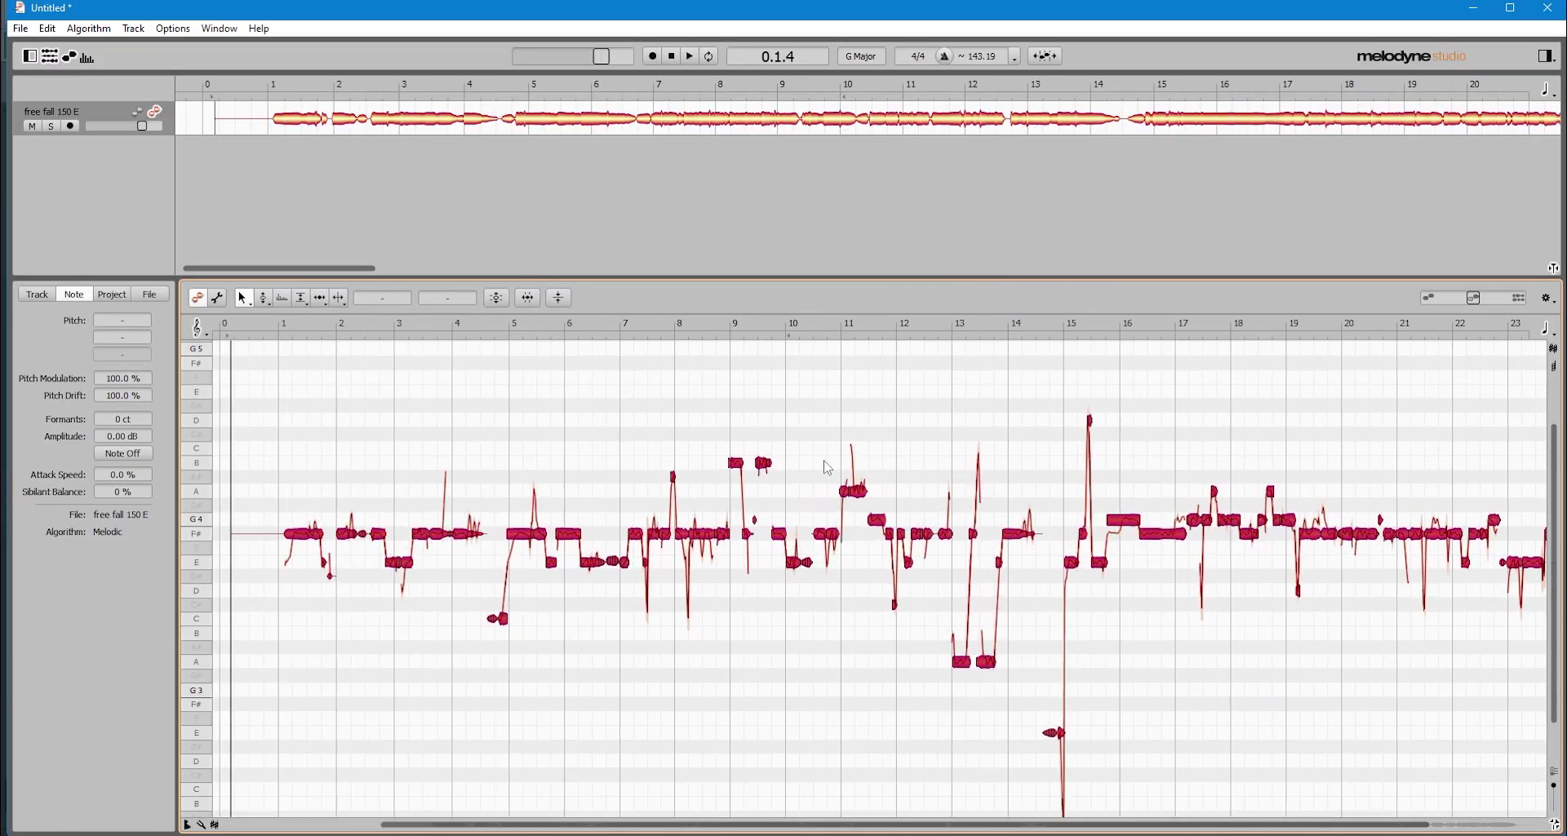
# - Split the A4 note just after bar 11 with the note separation tool
pyautogui.click(338, 300)
pyautogui.scroll(4, 828, 532)
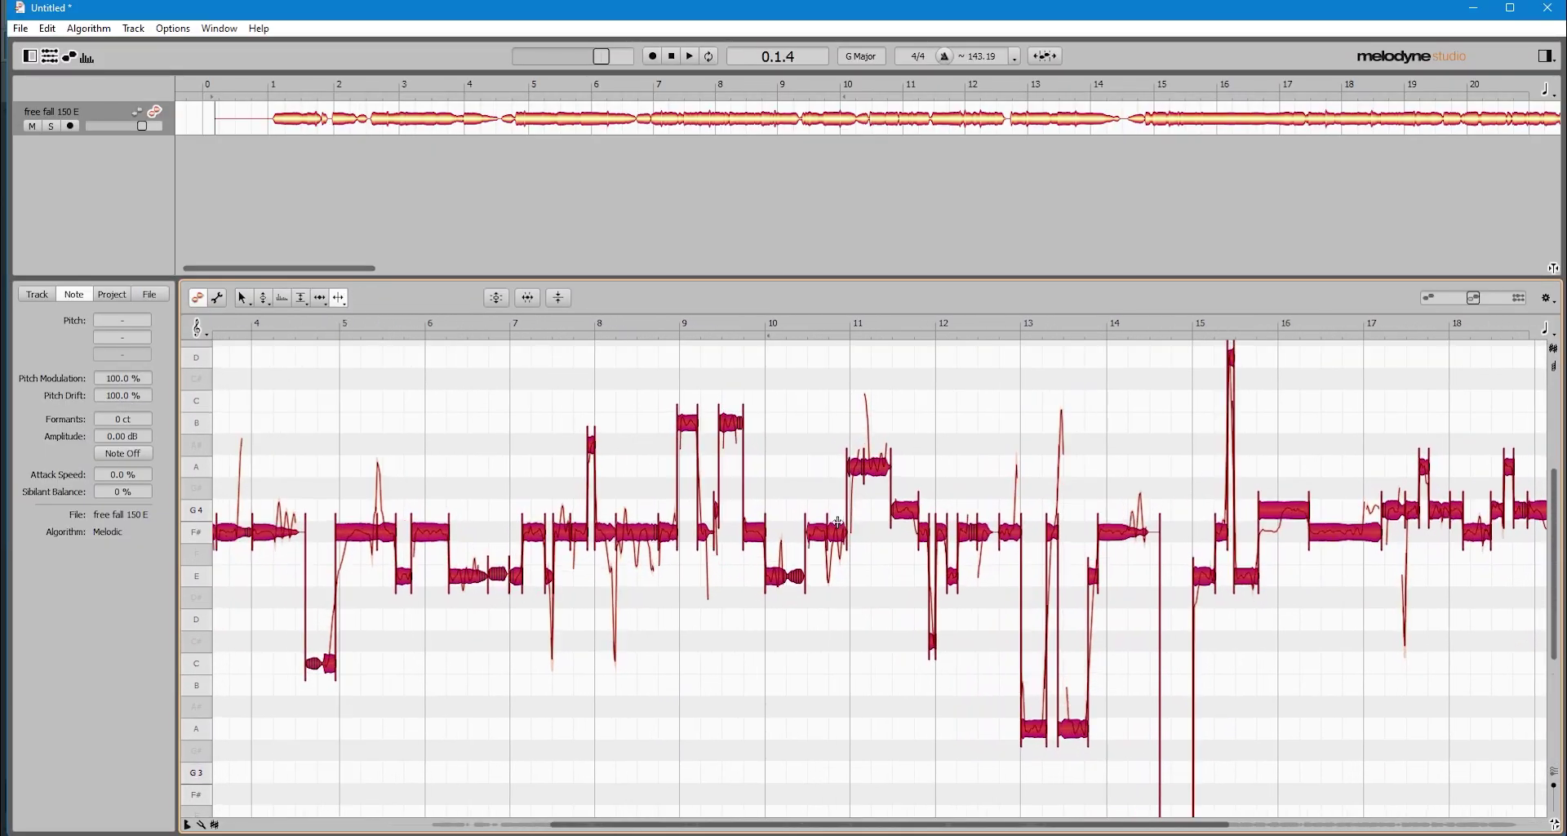
pyautogui.click(900, 490)
pyautogui.click(872, 465)
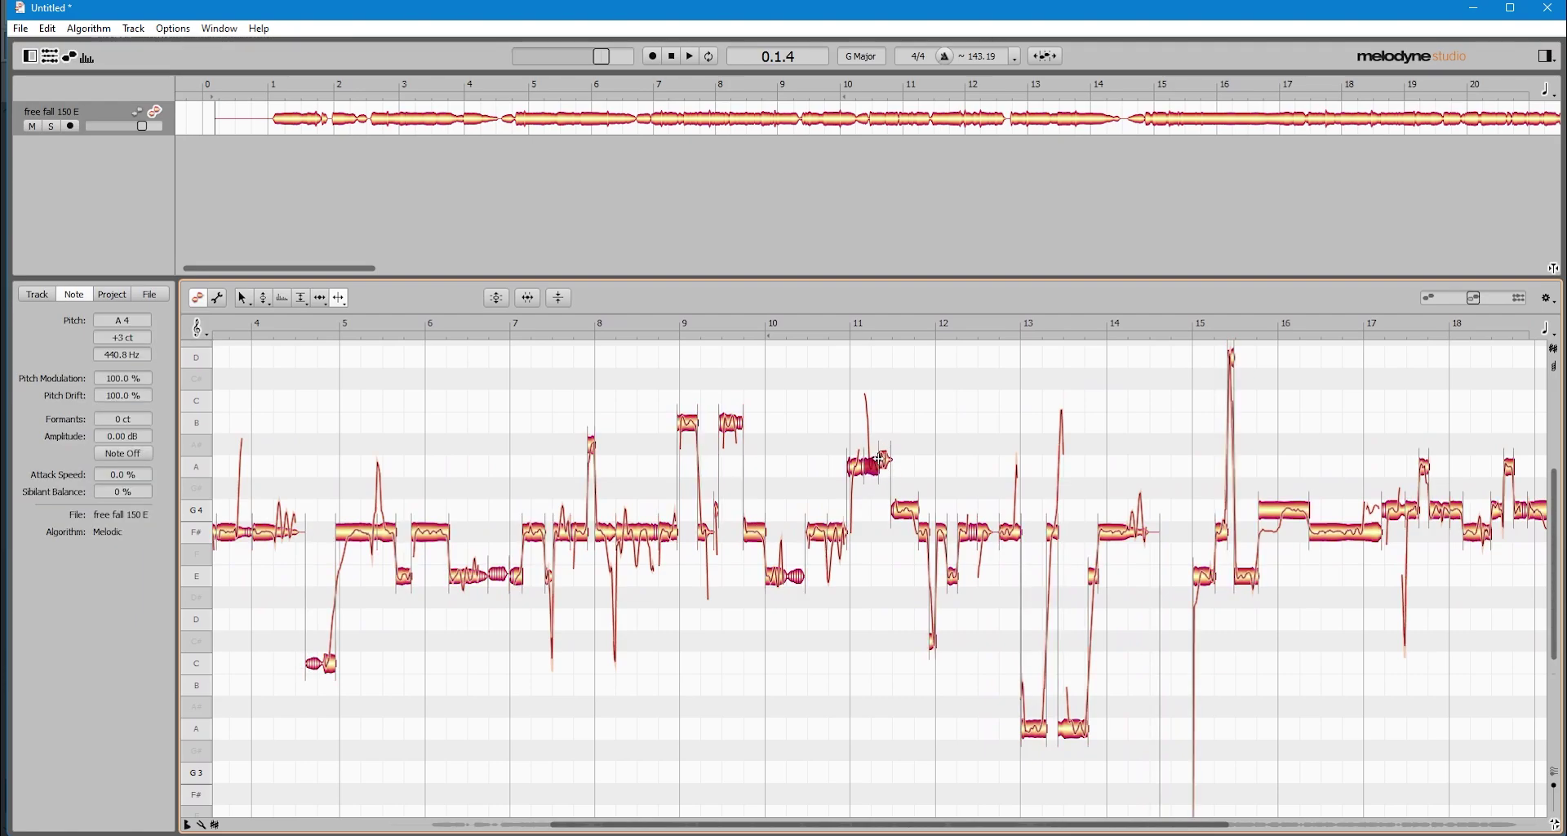
# - Raise the split-off end of the note after bar 11 to A#4
pyautogui.click(242, 299)
pyautogui.moveTo(885, 461); pyautogui.dragTo(839, 453)
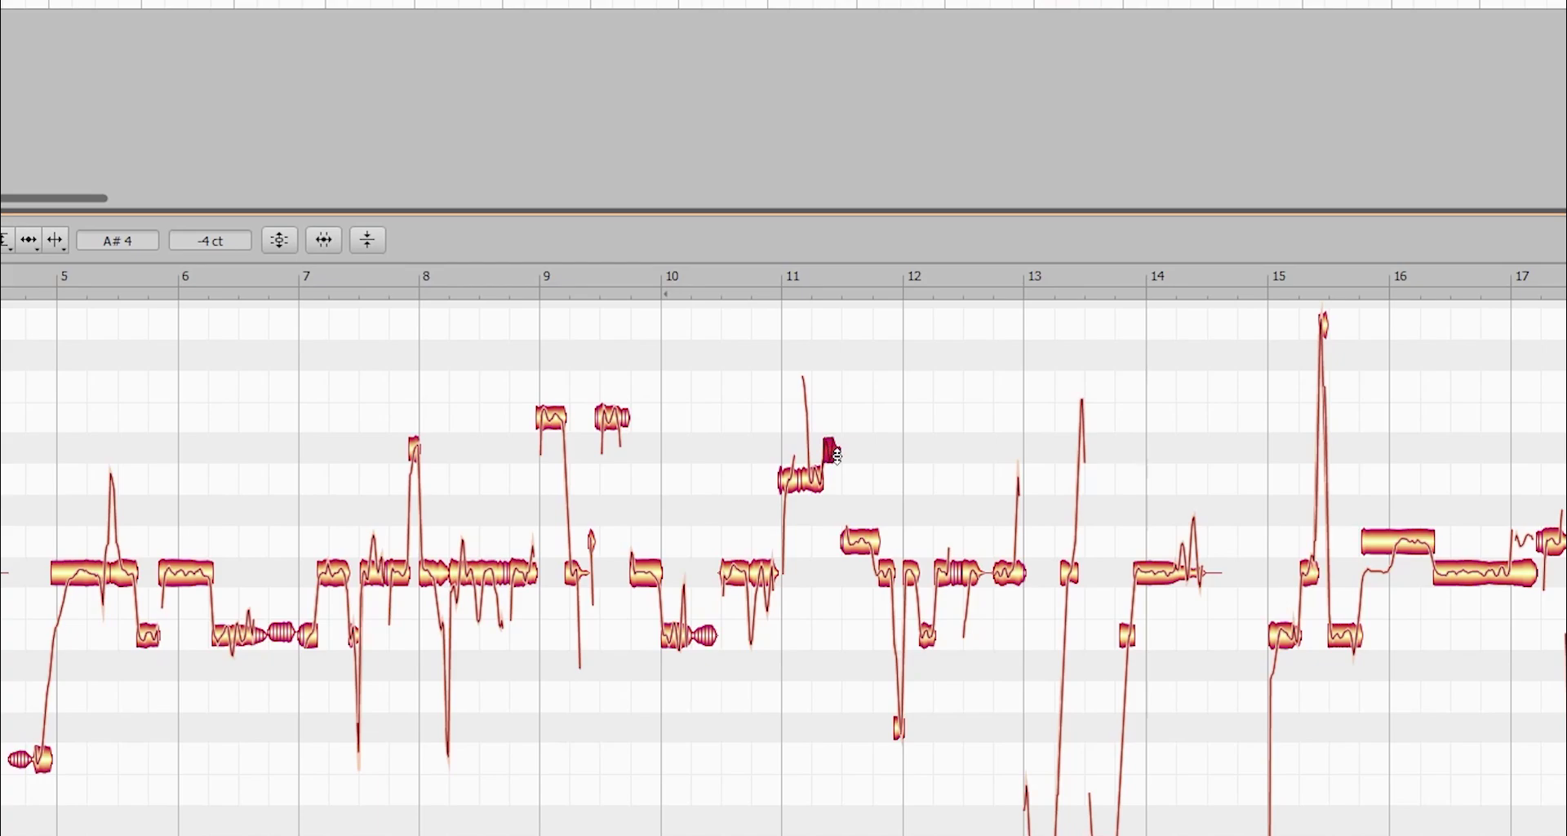
pyautogui.scroll(-5, 816, 600)
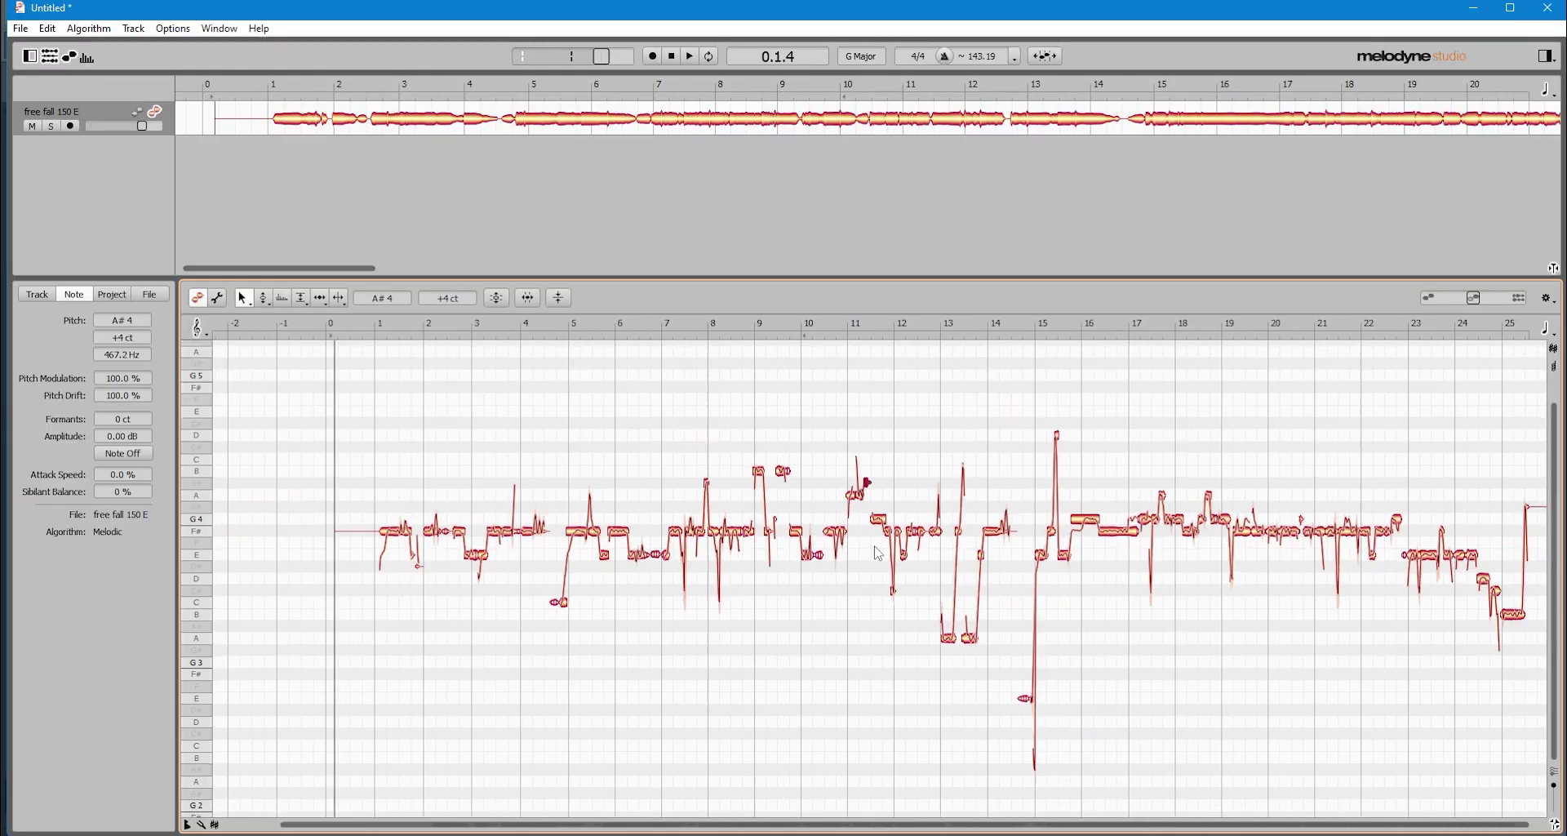
pyautogui.scroll(-2, 879, 554)
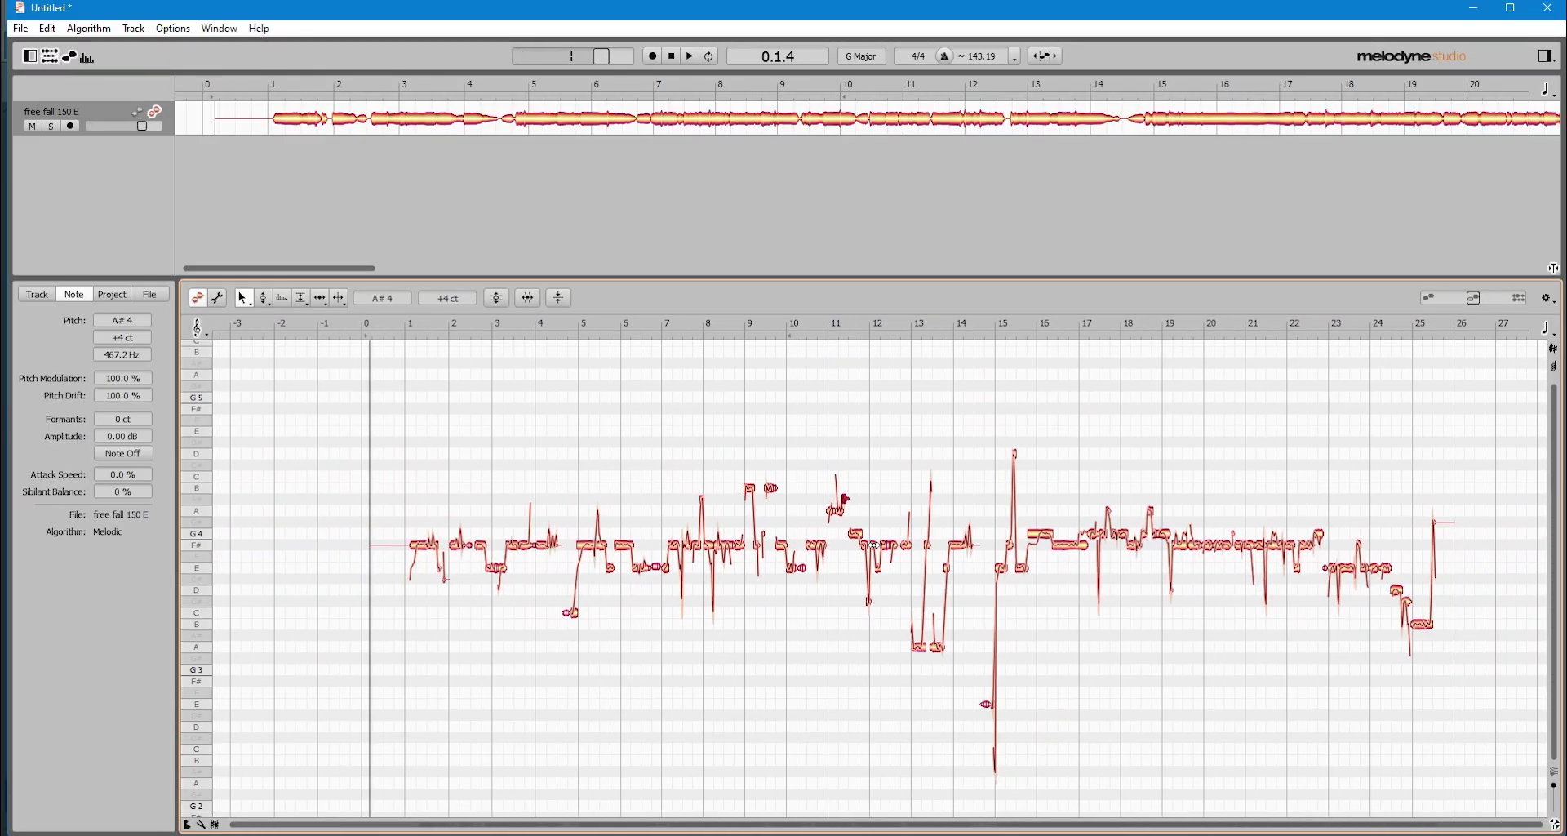
# - Review the WAV export settings without exporting, and close Melodyne to return to FL Studio
pyautogui.click(1548, 10)
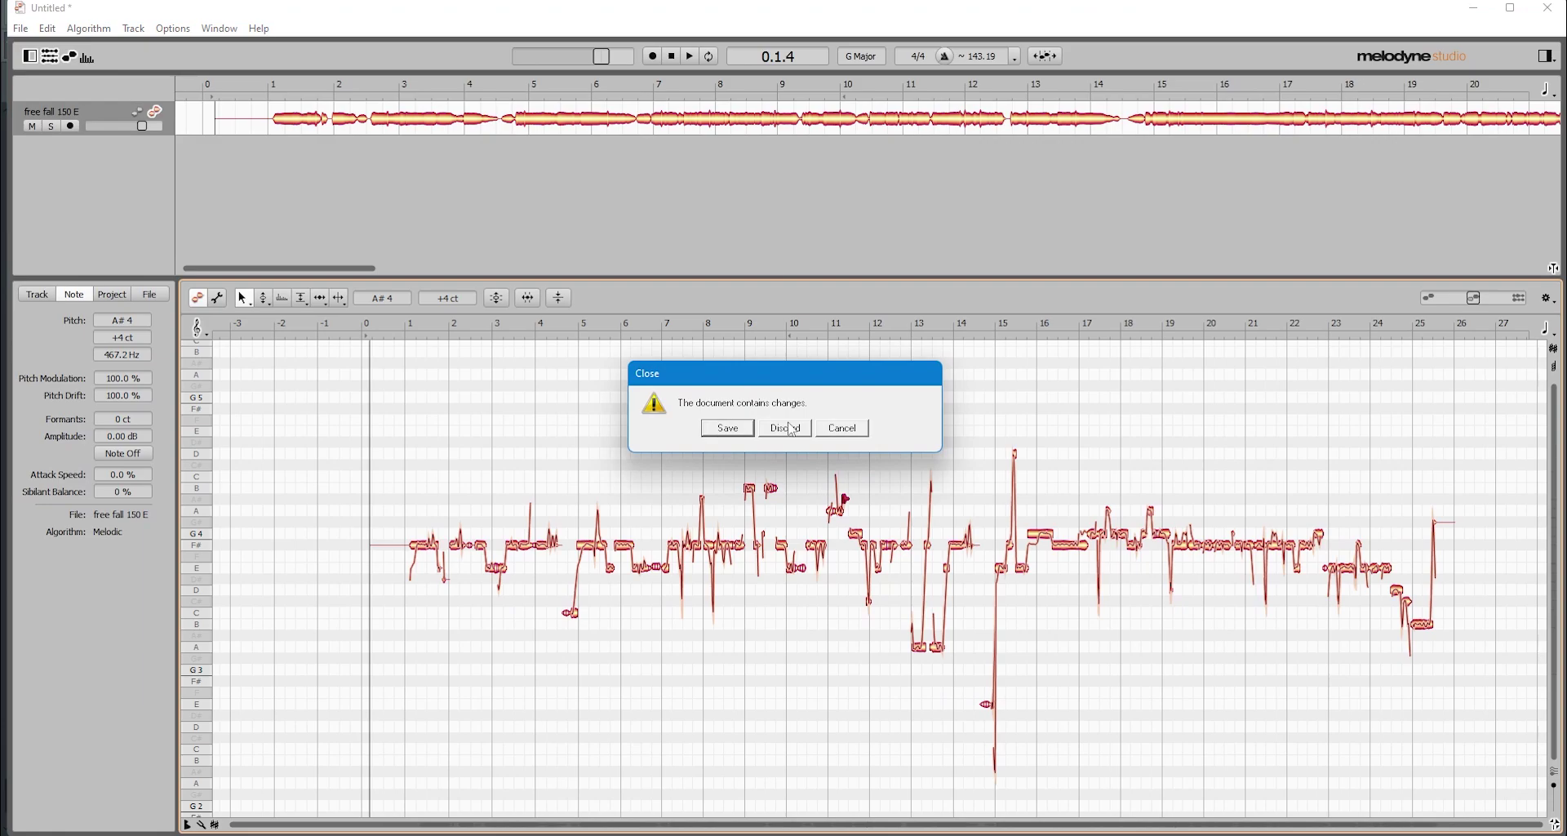
pyautogui.click(784, 430)
pyautogui.click(95, 202)
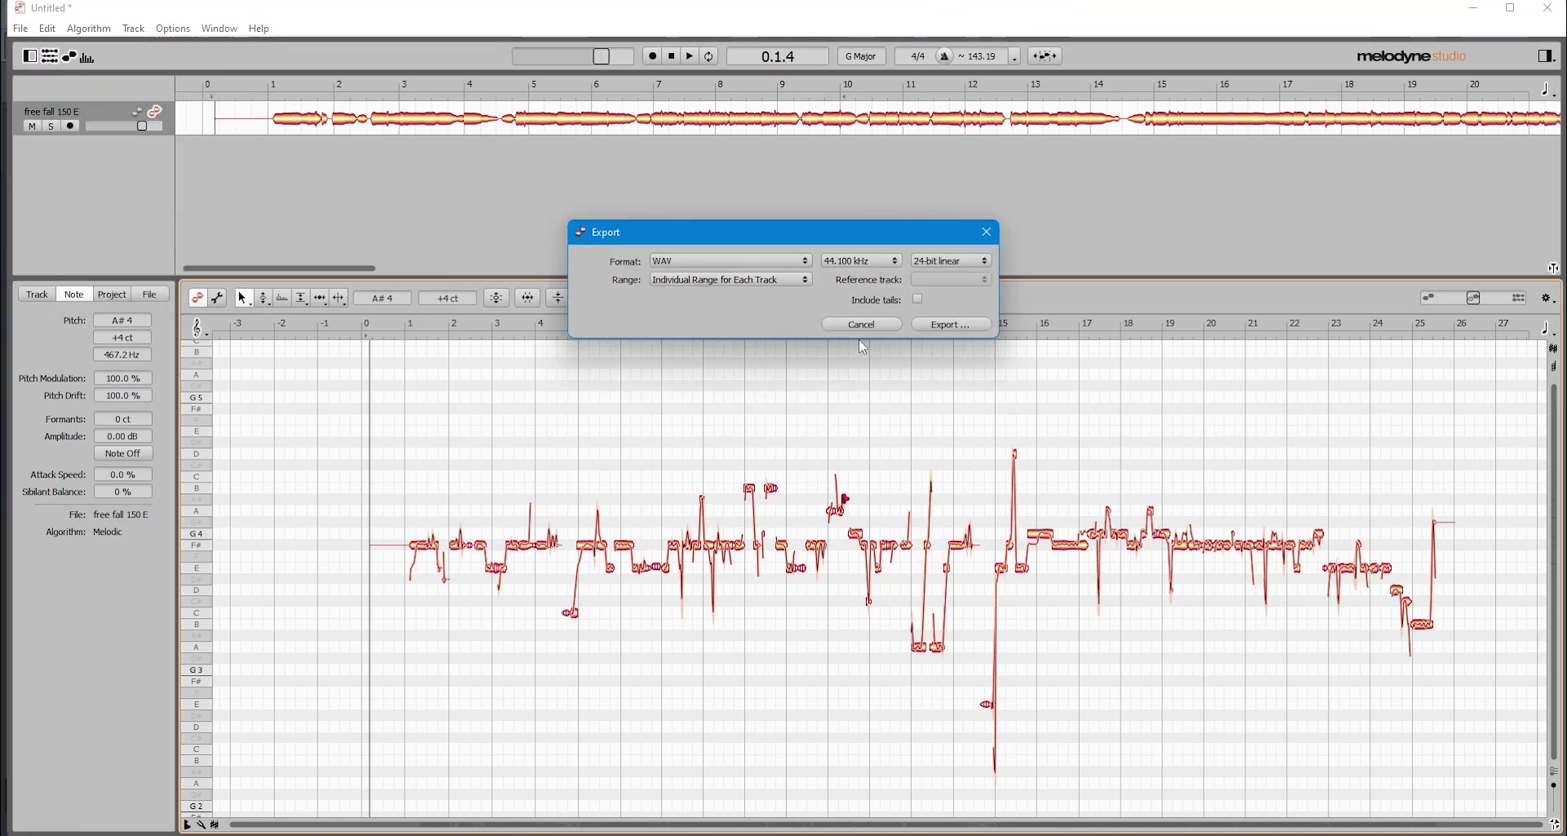
pyautogui.click(985, 232)
pyautogui.click(1559, 11)
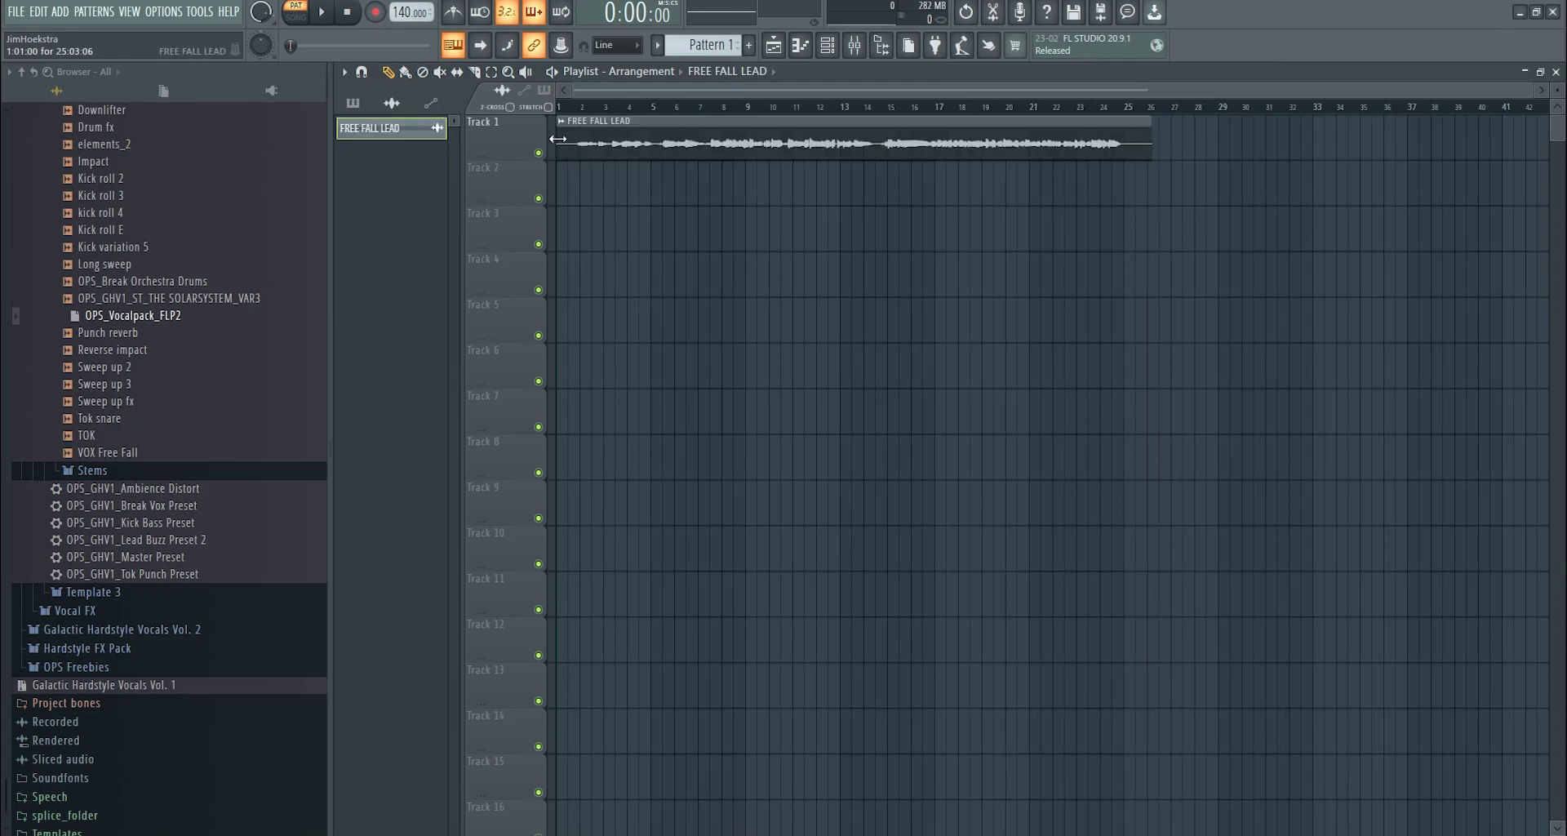
# - Set the project tempo to 150 BPM and select the time range covering the whole FREE FALL LEAD clip
pyautogui.moveTo(560, 139); pyautogui.dragTo(573, 140)
pyautogui.hotkey('ctrl', 'z')
pyautogui.moveTo(405, 12); pyautogui.dragTo(405, 3)
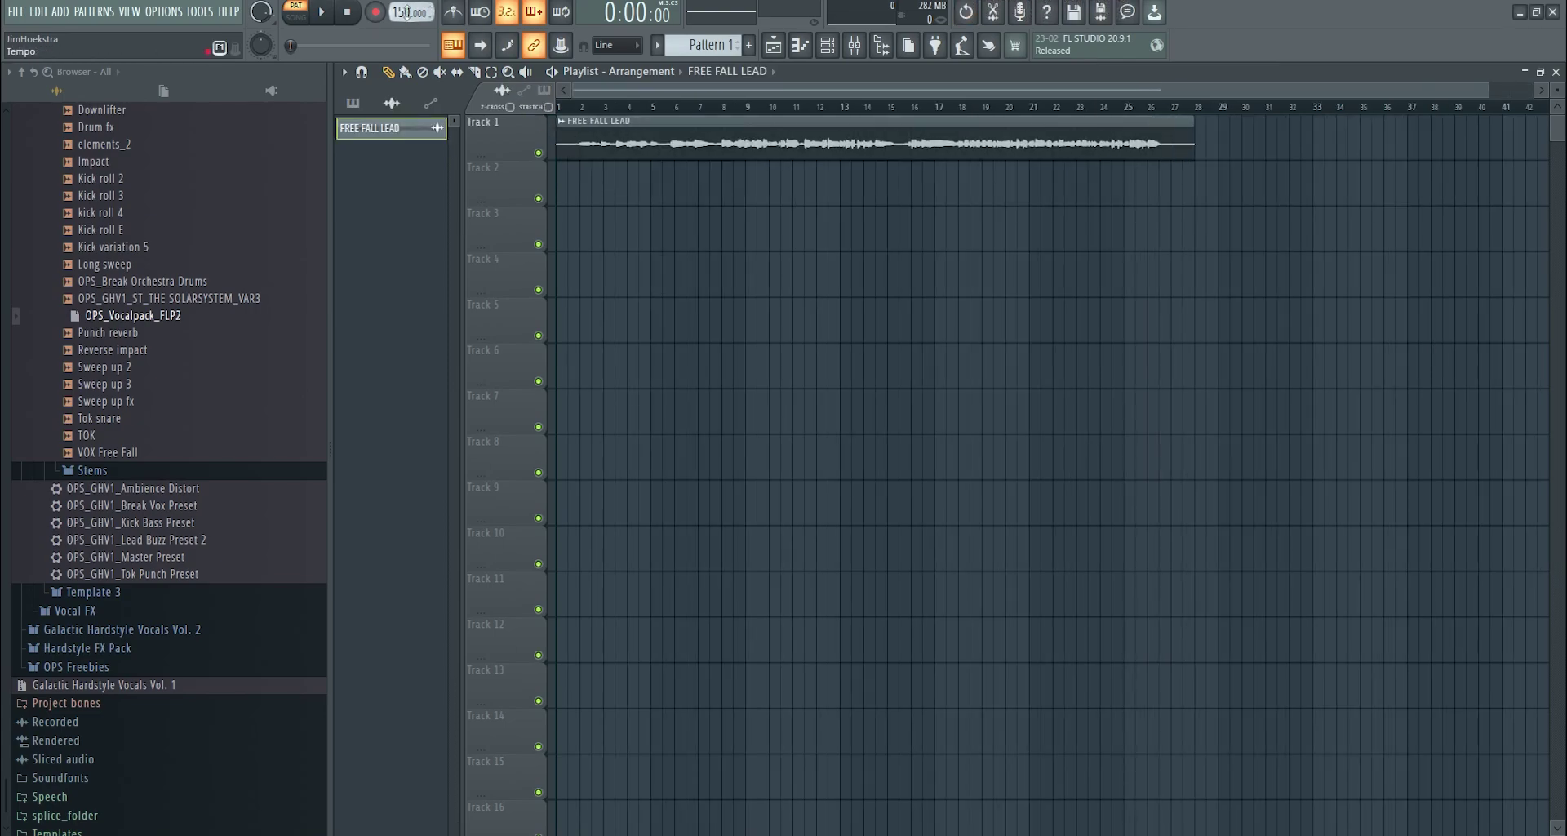
pyautogui.moveTo(1190, 106); pyautogui.dragTo(558, 107)
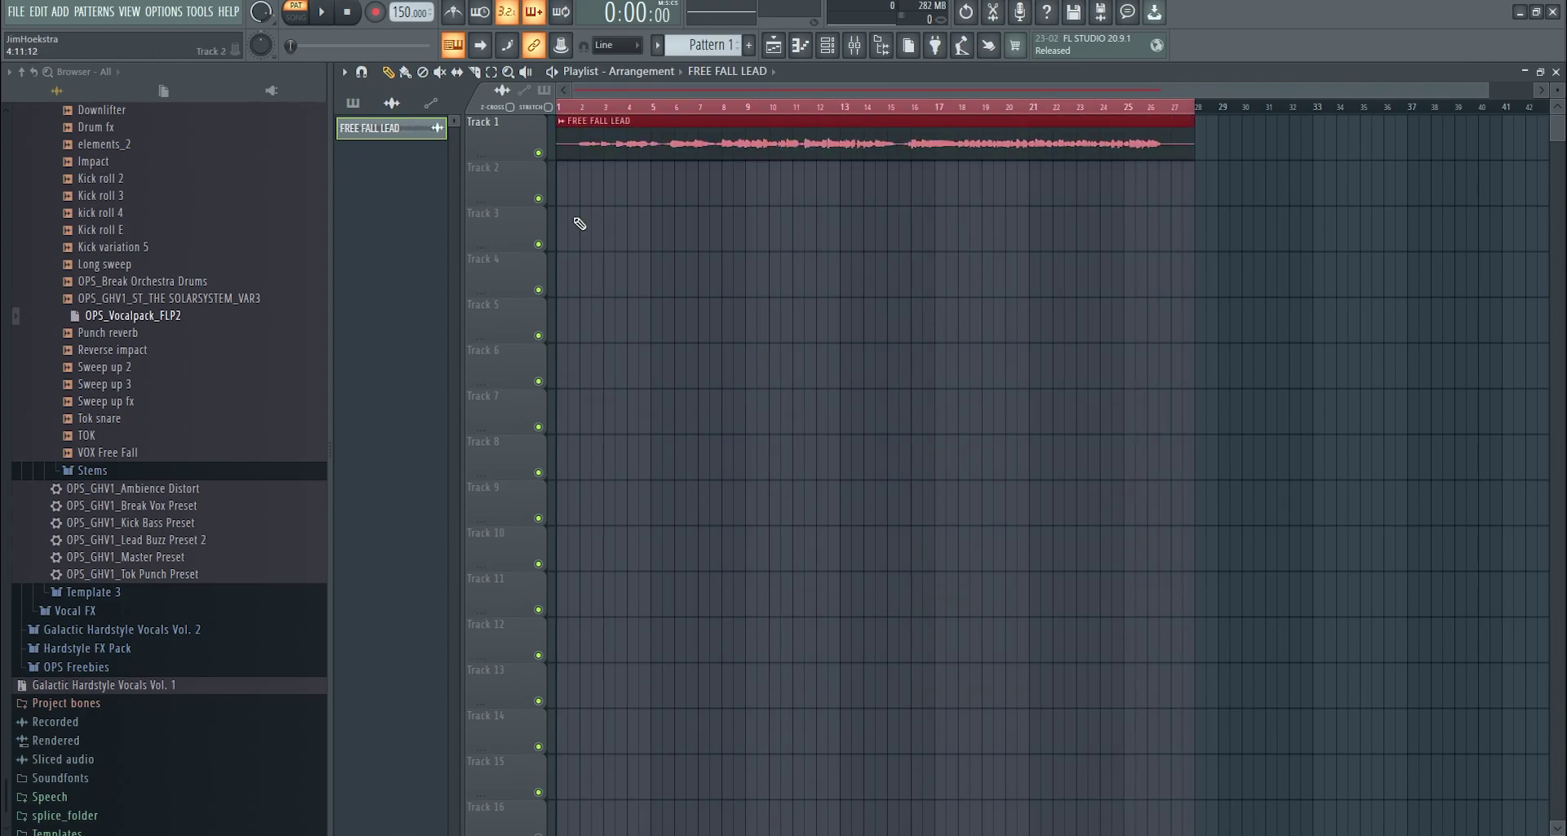
# - Route the FREE FALL LEAD clip to mixer insert 4 and open the clip's settings from the playlist
pyautogui.press('F9')
pyautogui.rightClick(438, 153)
pyautogui.click(636, 269)
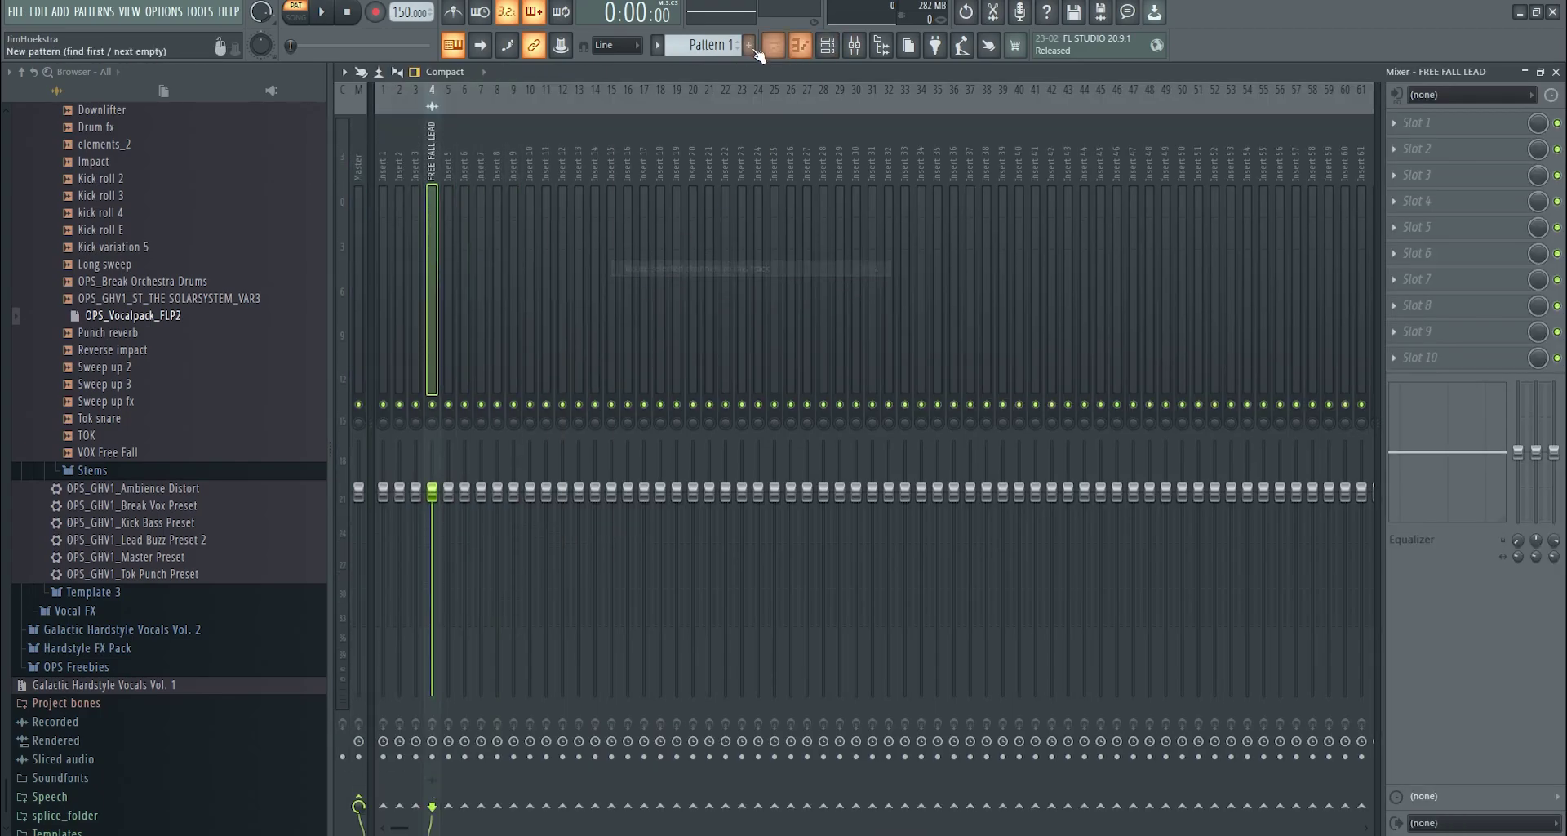
pyautogui.click(778, 48)
pyautogui.doubleClick(779, 150)
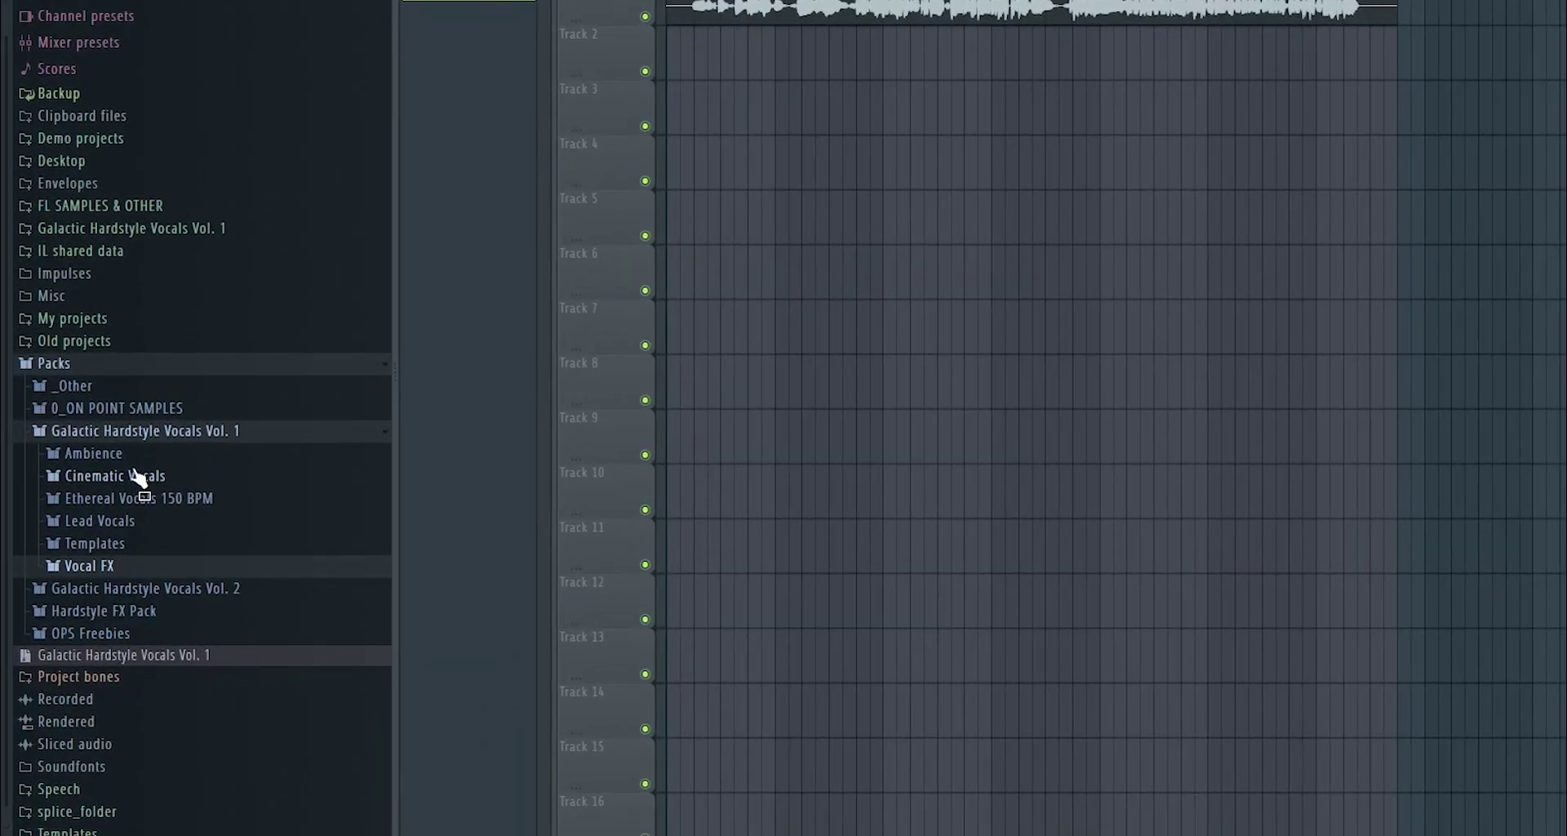
# - Look through the Cinematic, Ethereal, Lead Vocals, Templates and Vocal FX folders of the Galactic Hardstyle Vocals Vol. 1 pack
pyautogui.click(92, 478)
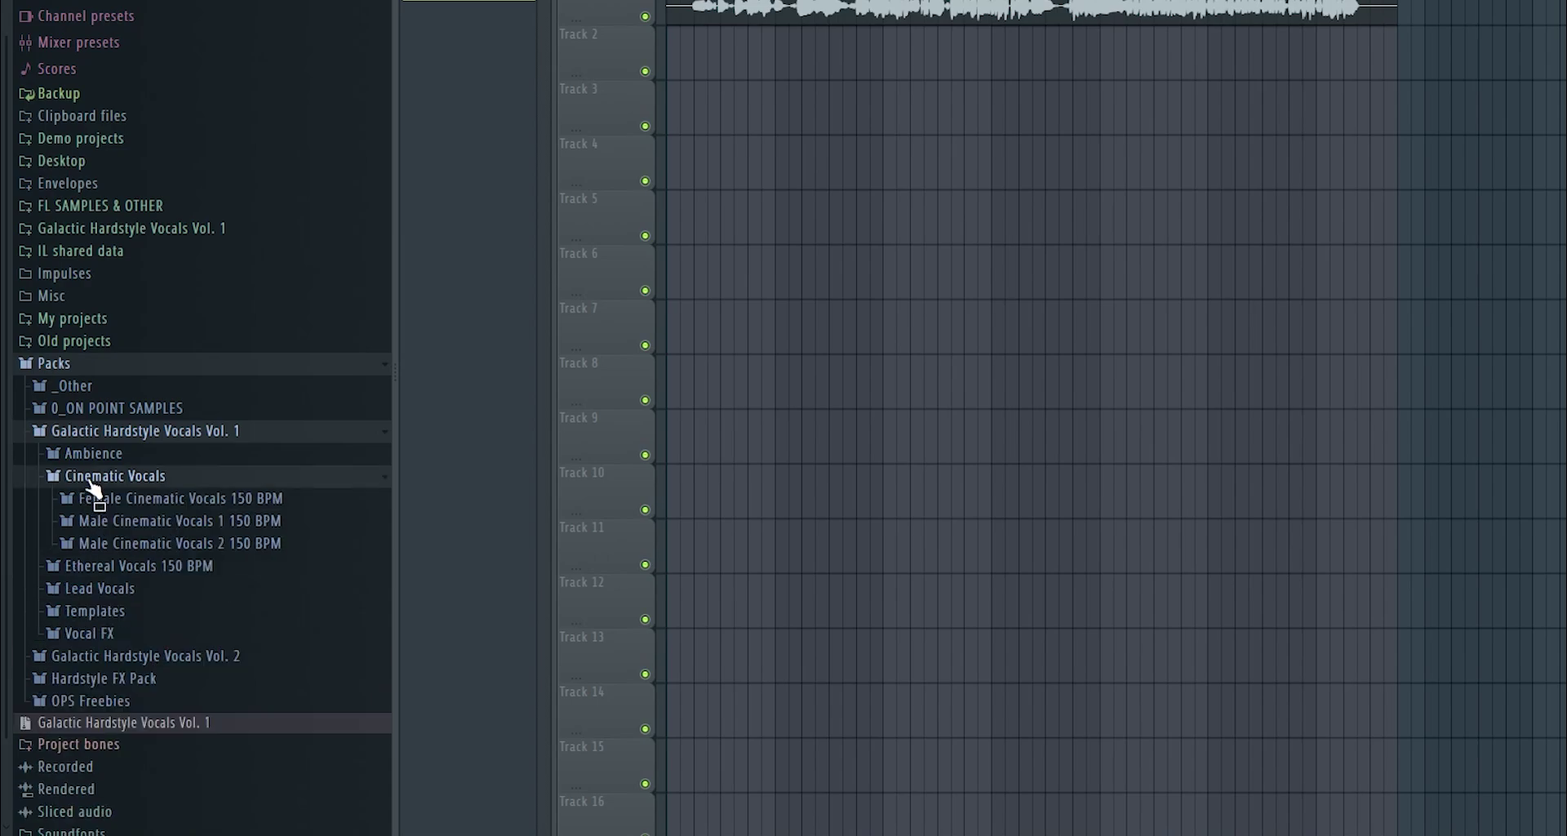
pyautogui.click(108, 561)
pyautogui.scroll(-4, 102, 564)
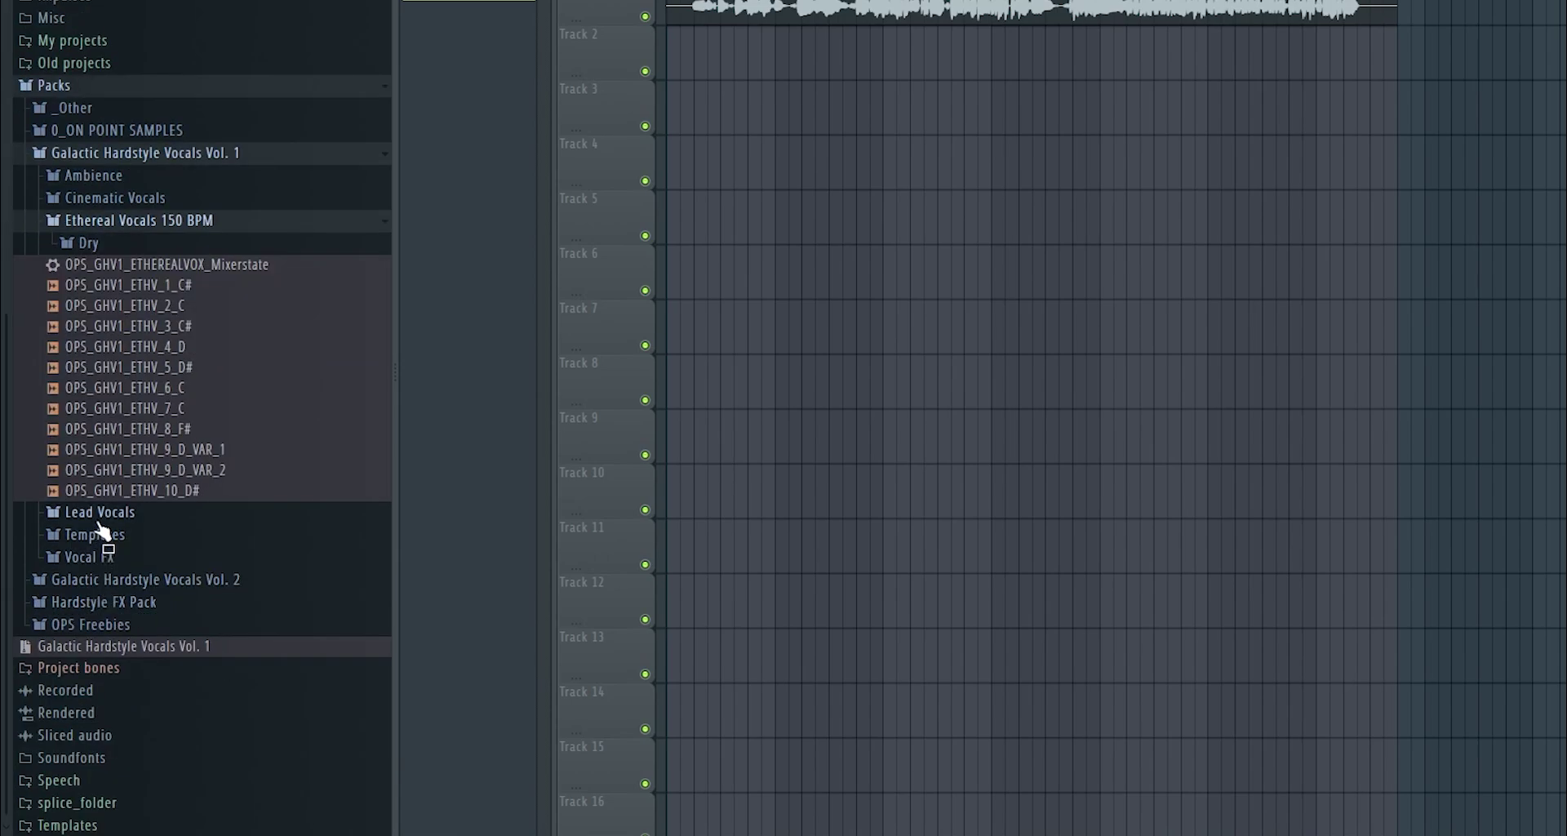
pyautogui.click(99, 514)
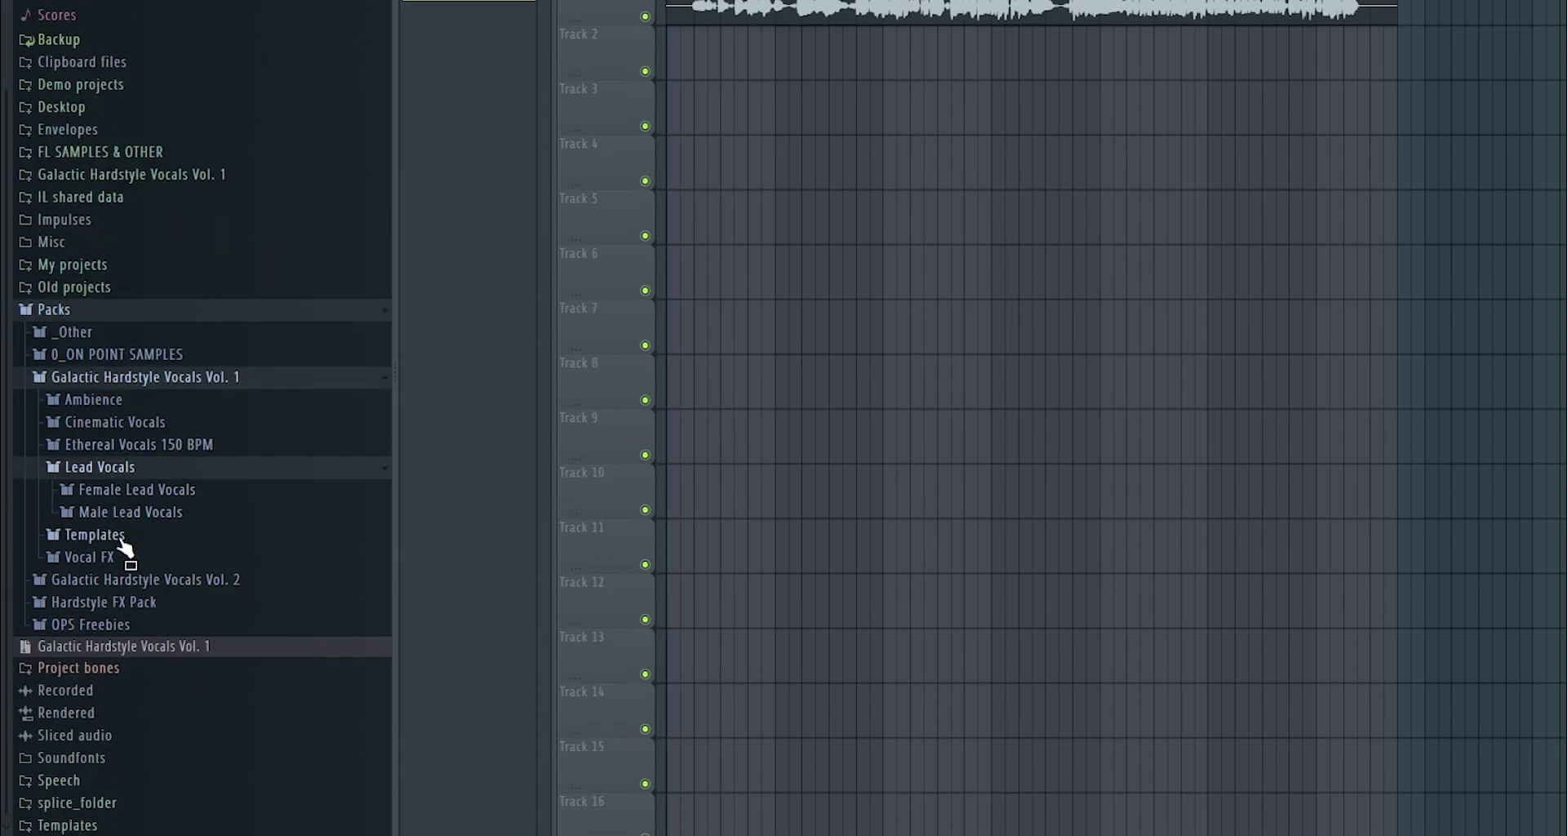
pyautogui.click(119, 536)
pyautogui.click(113, 581)
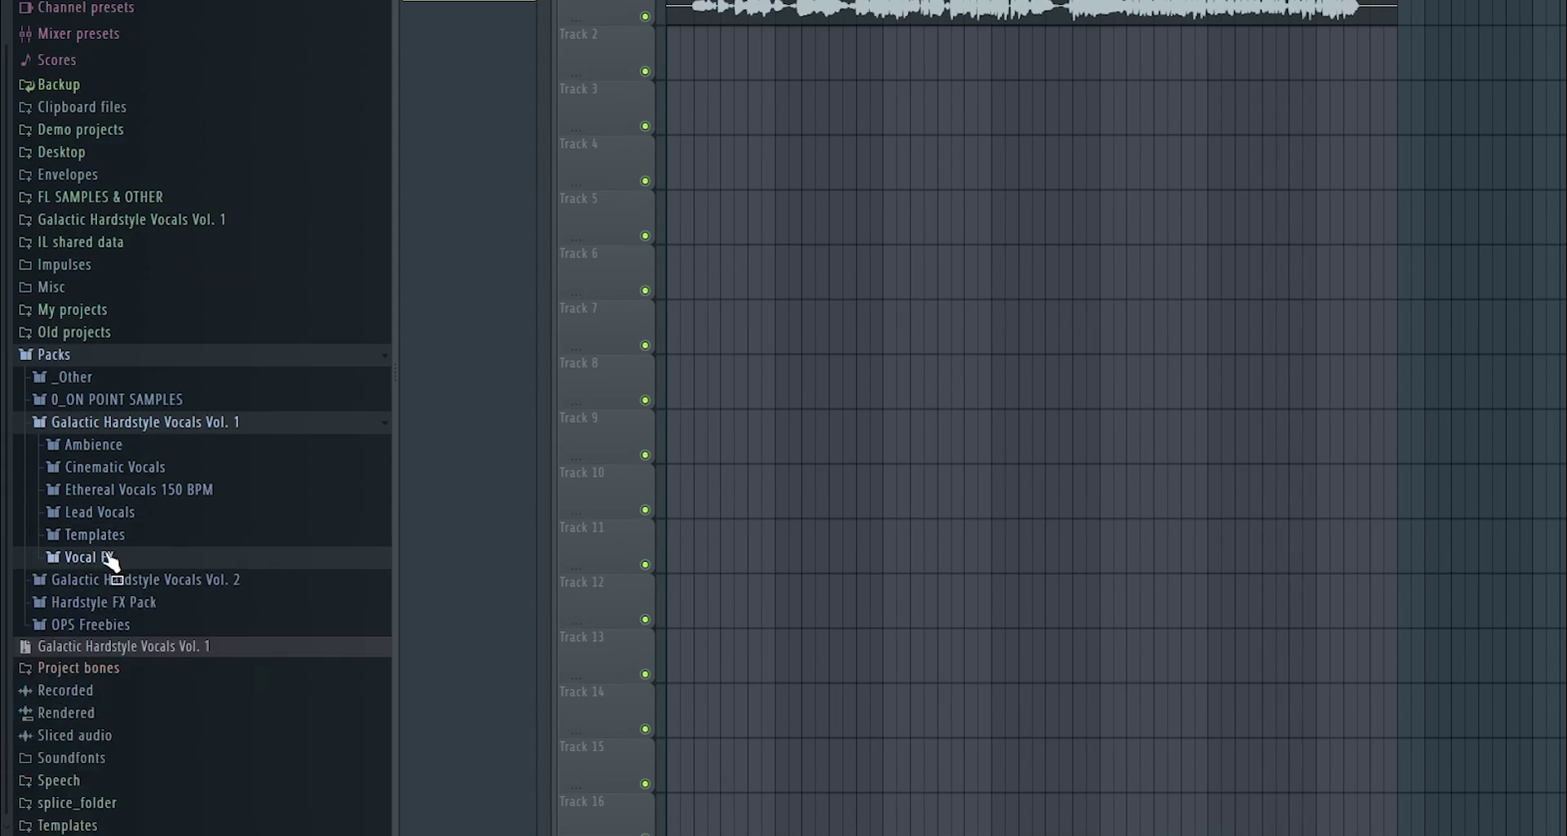
pyautogui.click(104, 557)
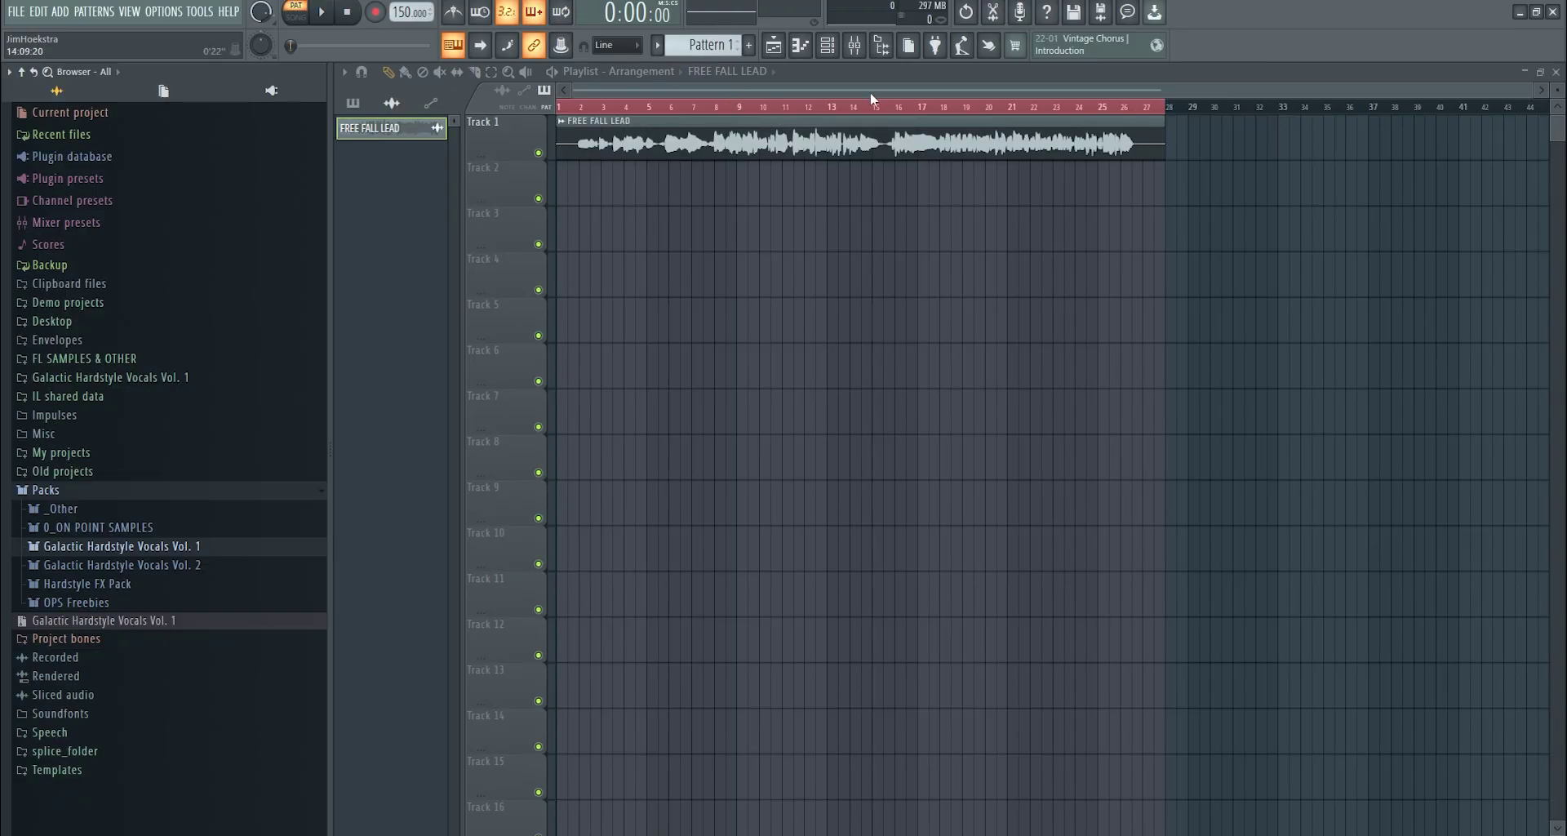
# - Load Edison into the first effect slot of the FREE FALL LEAD mixer track and normalize the vocal in it
pyautogui.moveTo(593, 119); pyautogui.dragTo(1175, 180)
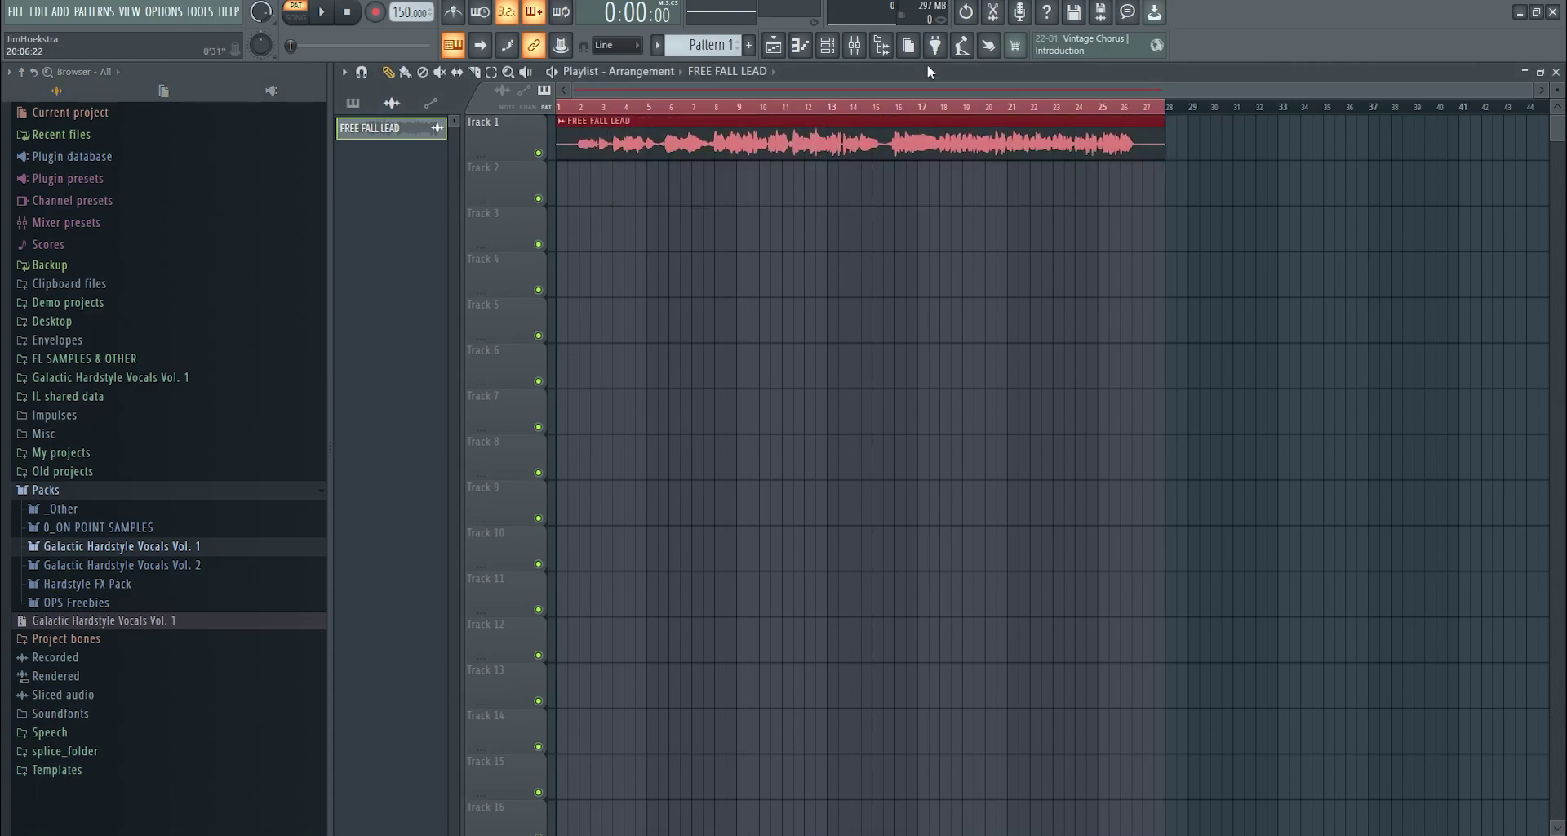
pyautogui.click(855, 44)
pyautogui.click(1394, 123)
pyautogui.click(1087, 515)
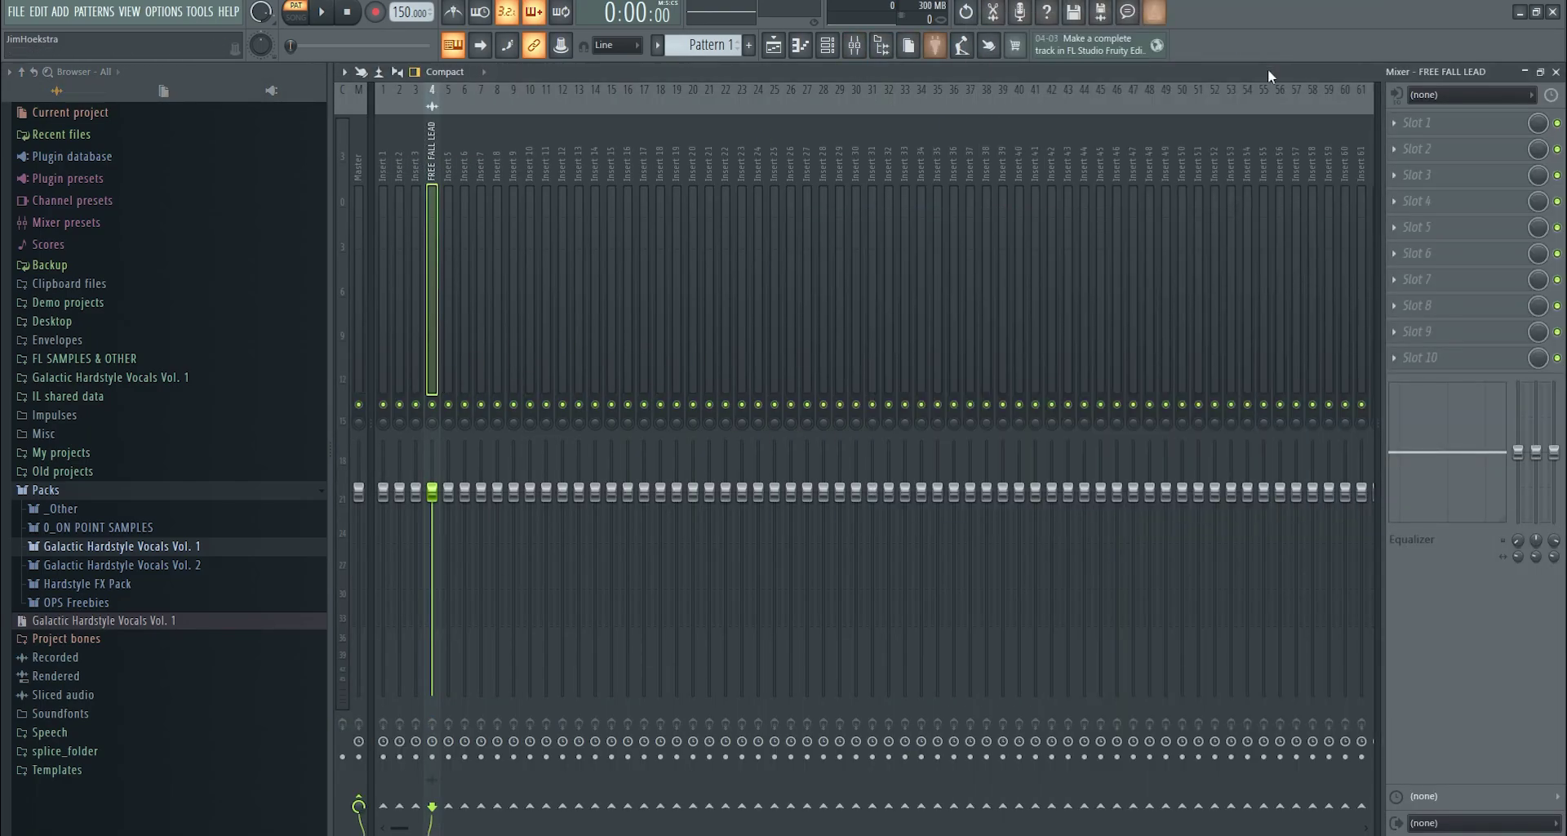
pyautogui.click(1403, 120)
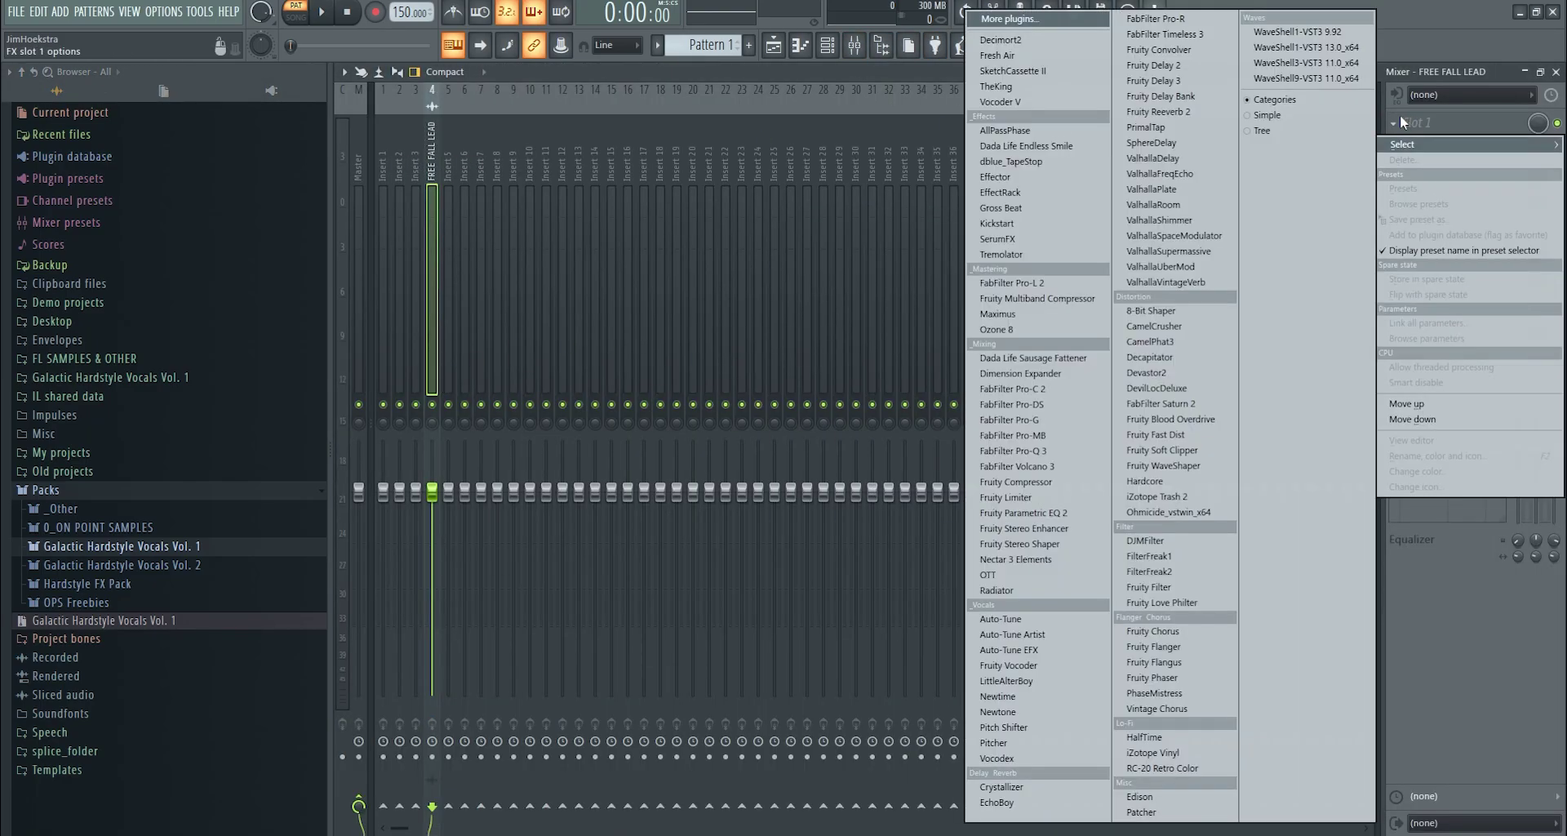
pyautogui.click(1151, 801)
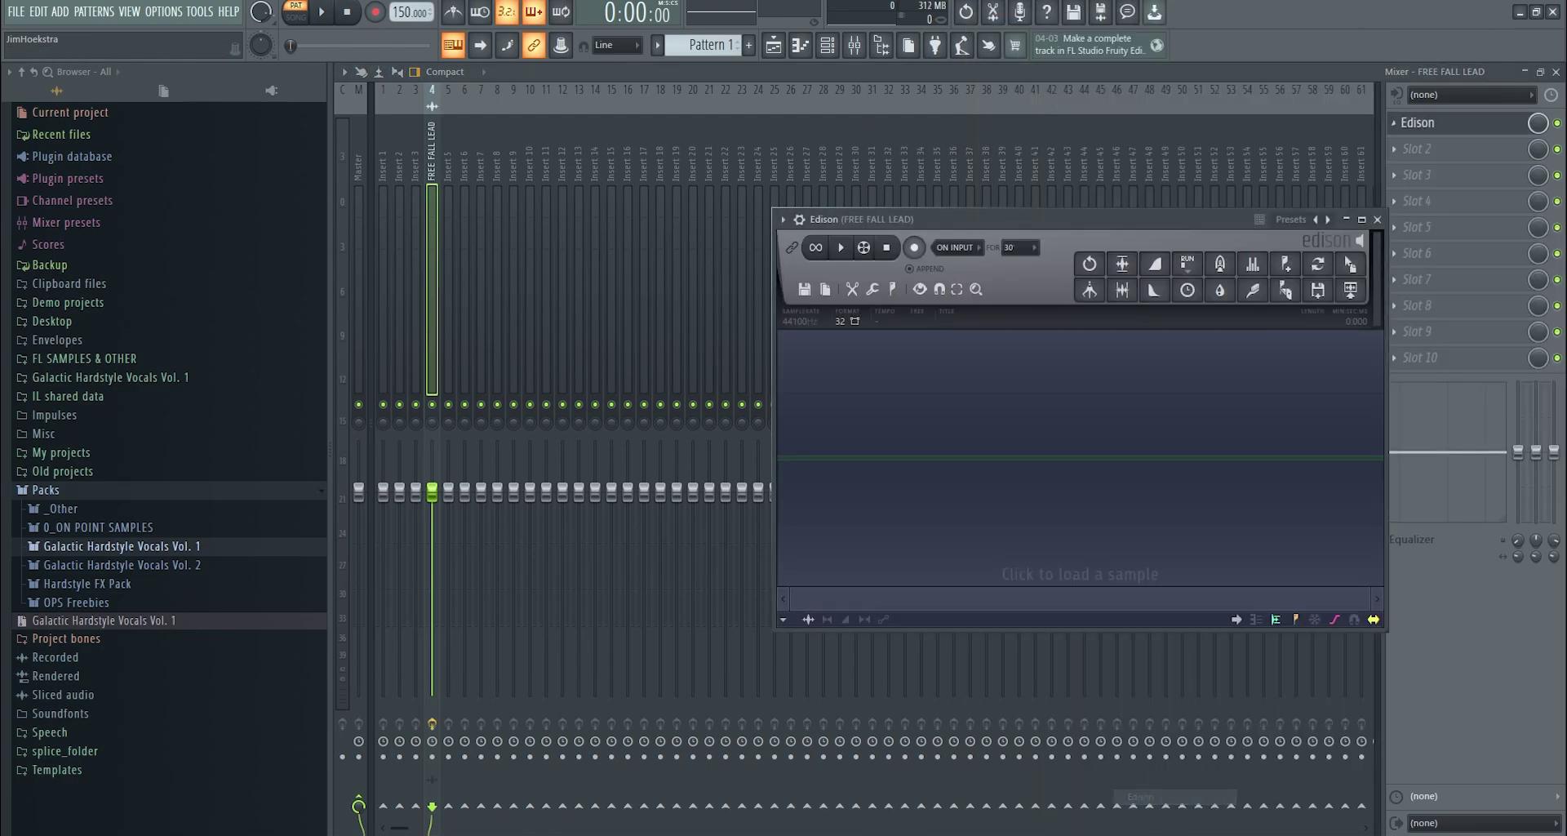
pyautogui.click(873, 289)
pyautogui.click(926, 537)
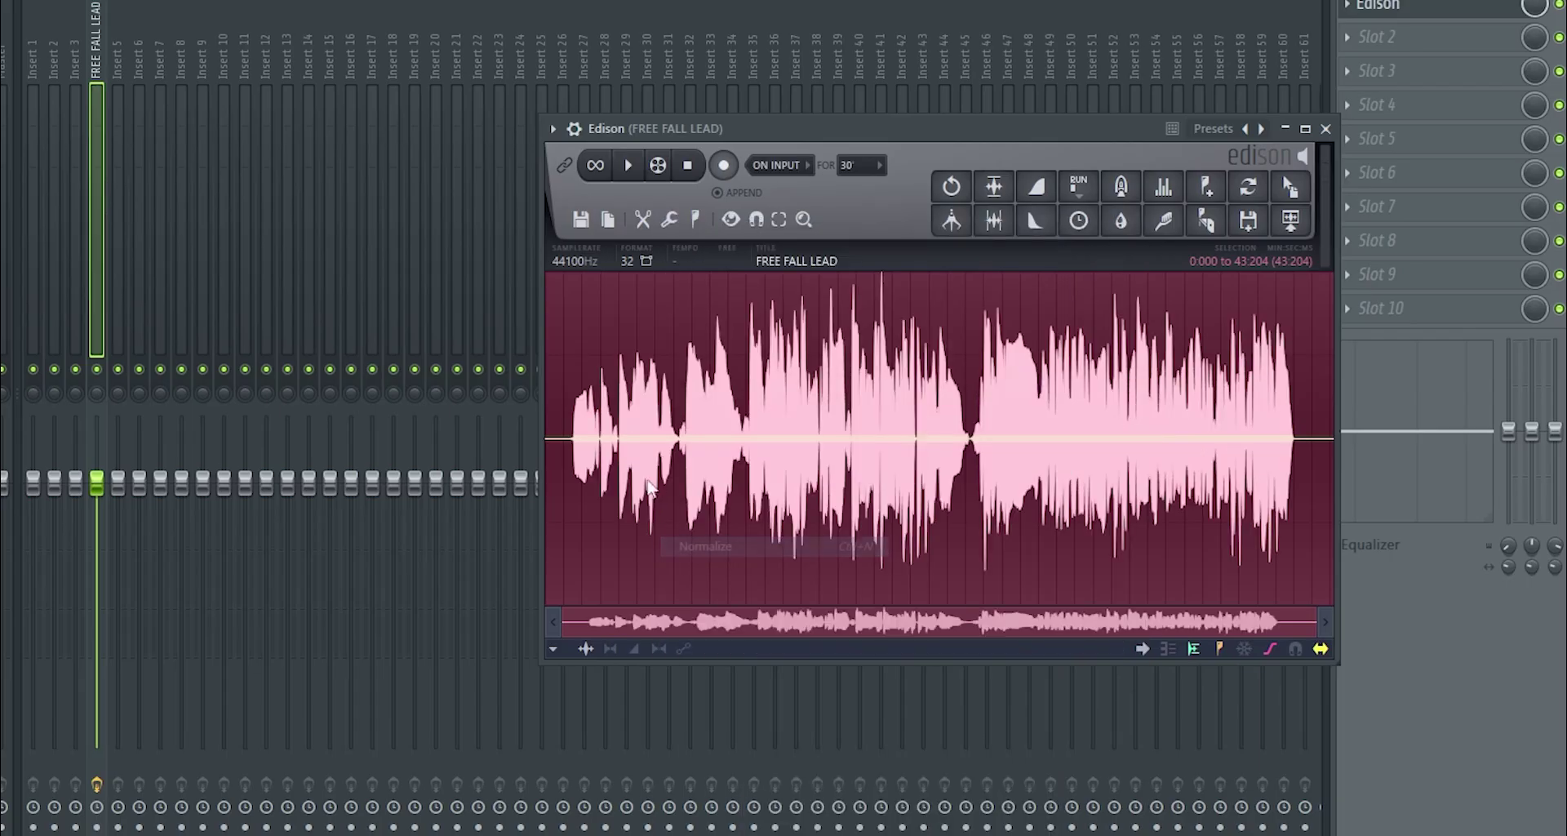
# - Select the quiet gap at about 2.9 s between the first phrases in Edison and acquire the noise threshold from it
pyautogui.moveTo(1359, 598); pyautogui.dragTo(821, 598)
pyautogui.click(1221, 470)
pyautogui.scroll(3, 1233, 471)
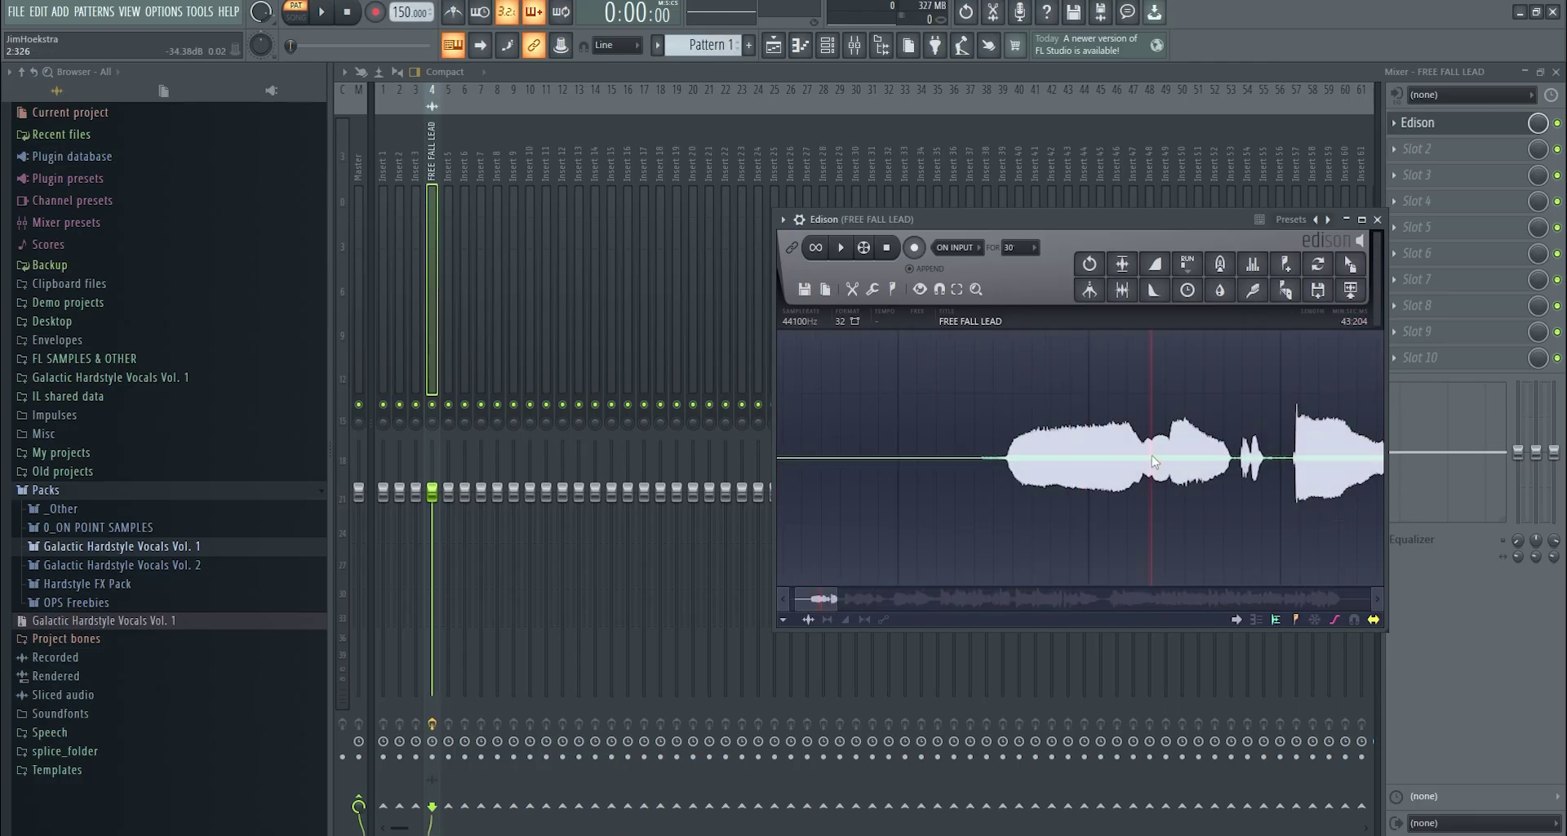
pyautogui.moveTo(1254, 458); pyautogui.dragTo(1280, 461)
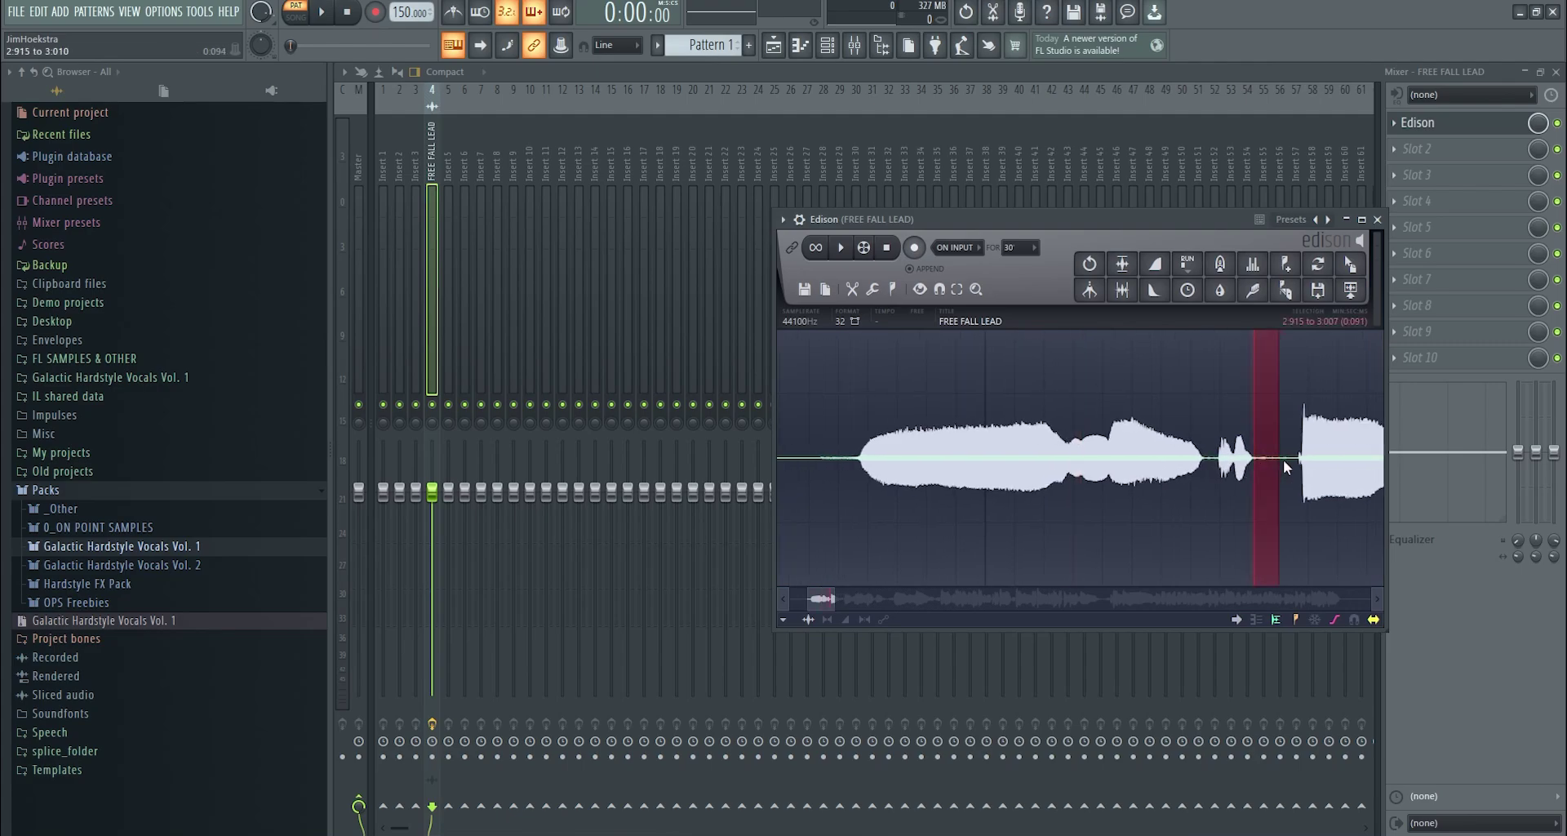
pyautogui.scroll(-3, 1298, 463)
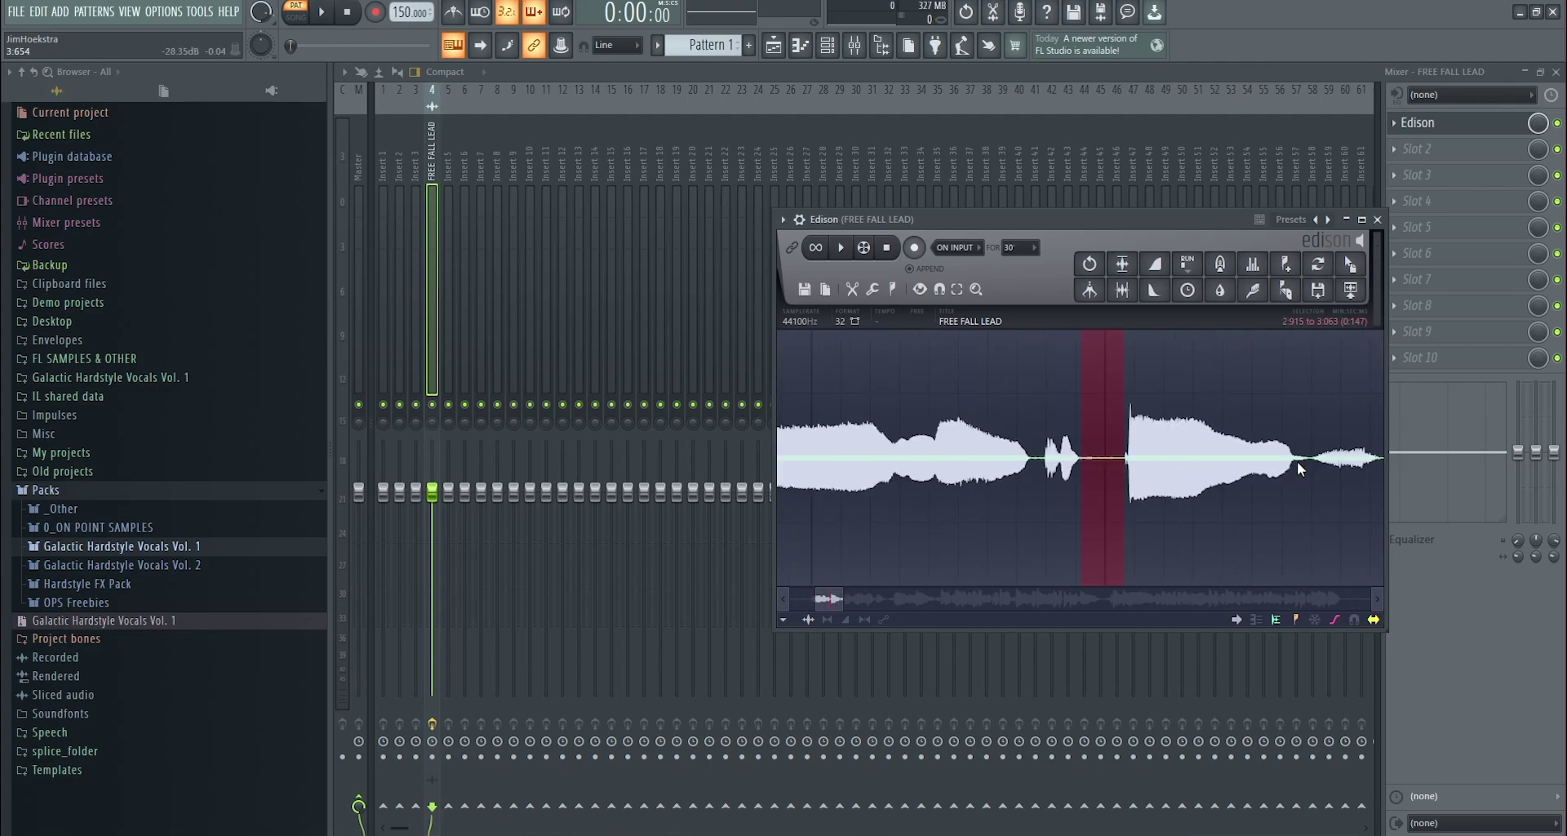
pyautogui.click(1081, 461)
pyautogui.moveTo(1086, 462); pyautogui.dragTo(1133, 463)
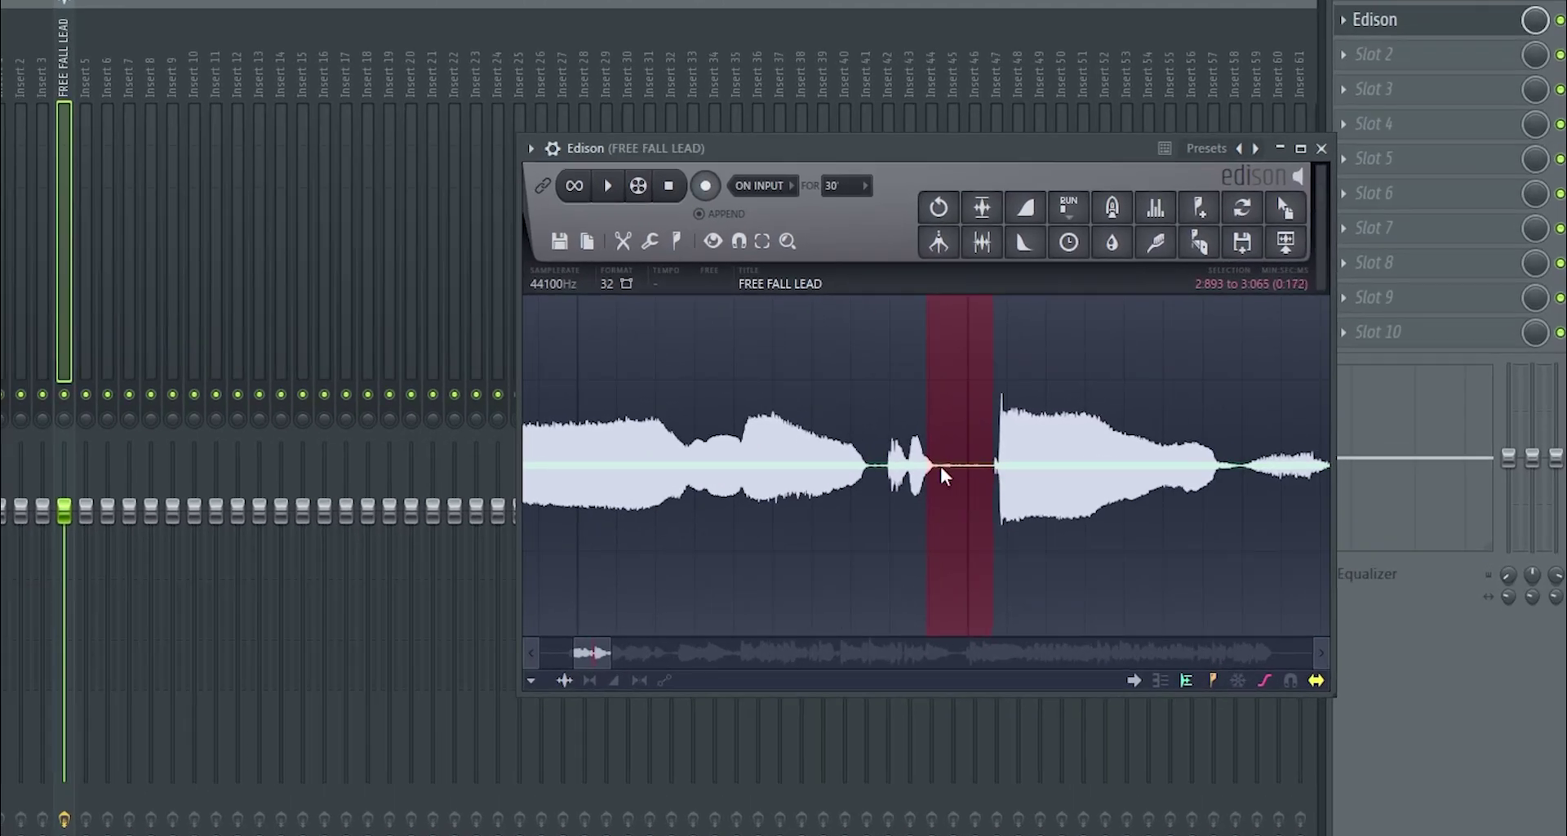
pyautogui.moveTo(927, 461); pyautogui.dragTo(963, 450)
pyautogui.click(650, 241)
pyautogui.click(1139, 385)
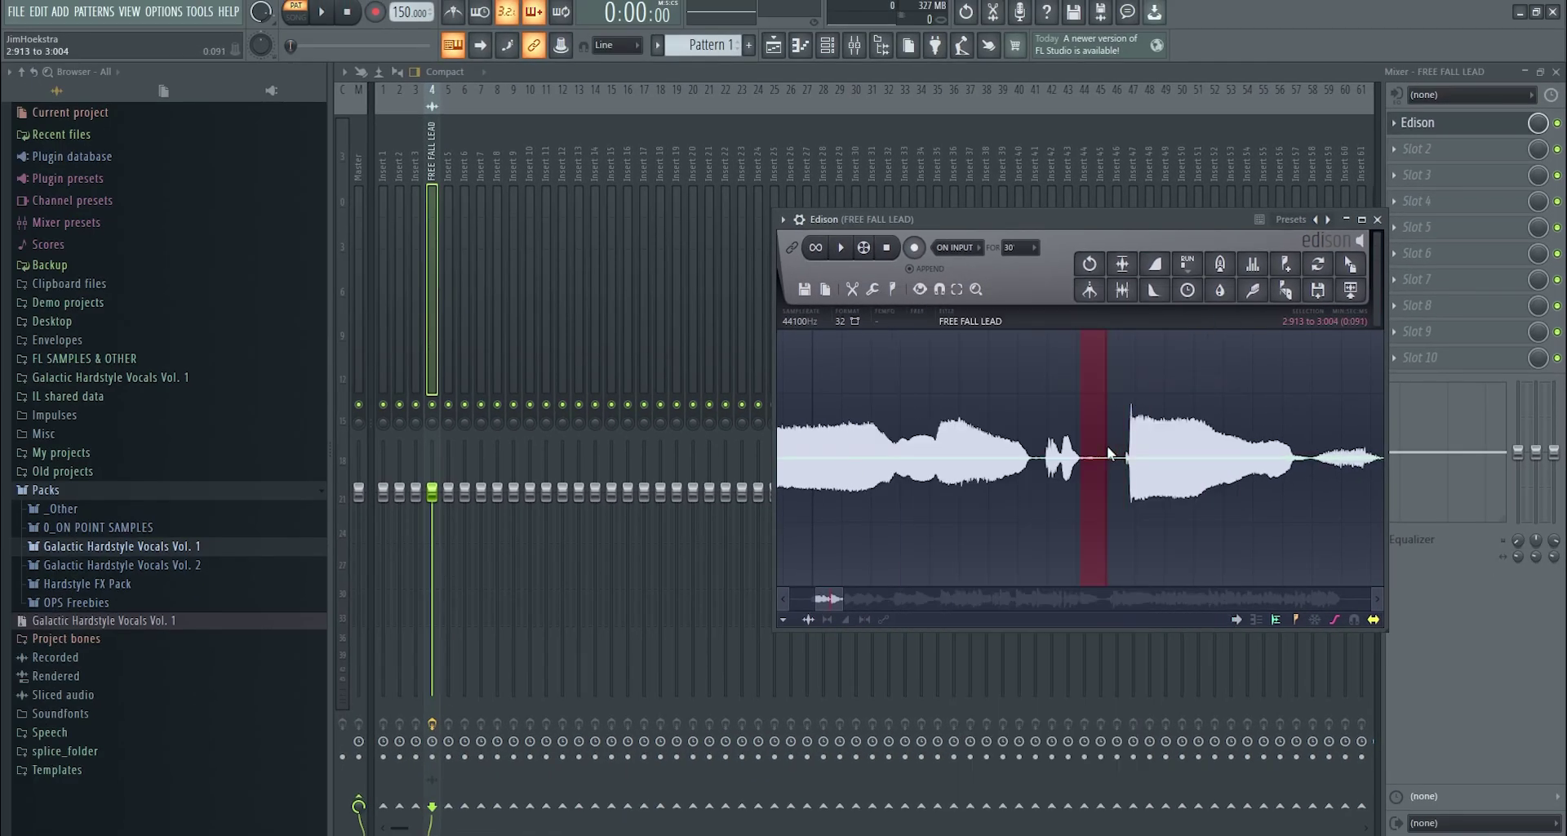
# - Gate the noise across the whole vocal in Edison using the acquired threshold
pyautogui.press('Delete')
pyautogui.click(869, 290)
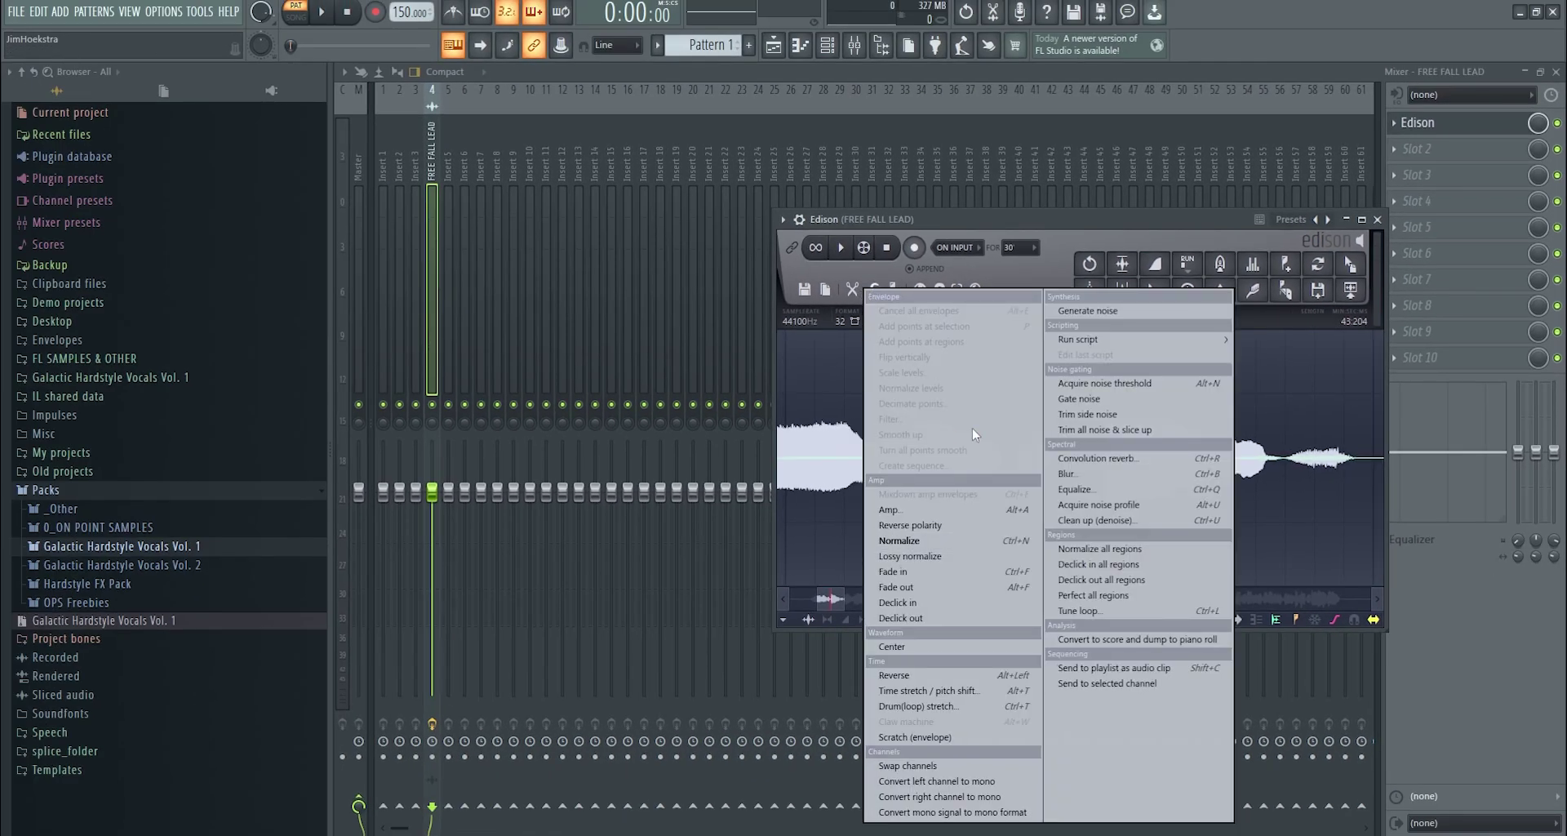
pyautogui.click(1084, 400)
pyautogui.moveTo(840, 599)
pyautogui.mouseDown()
pyautogui.moveTo(820, 598)
pyautogui.moveTo(892, 595)
pyautogui.moveTo(833, 598)
pyautogui.mouseUp()
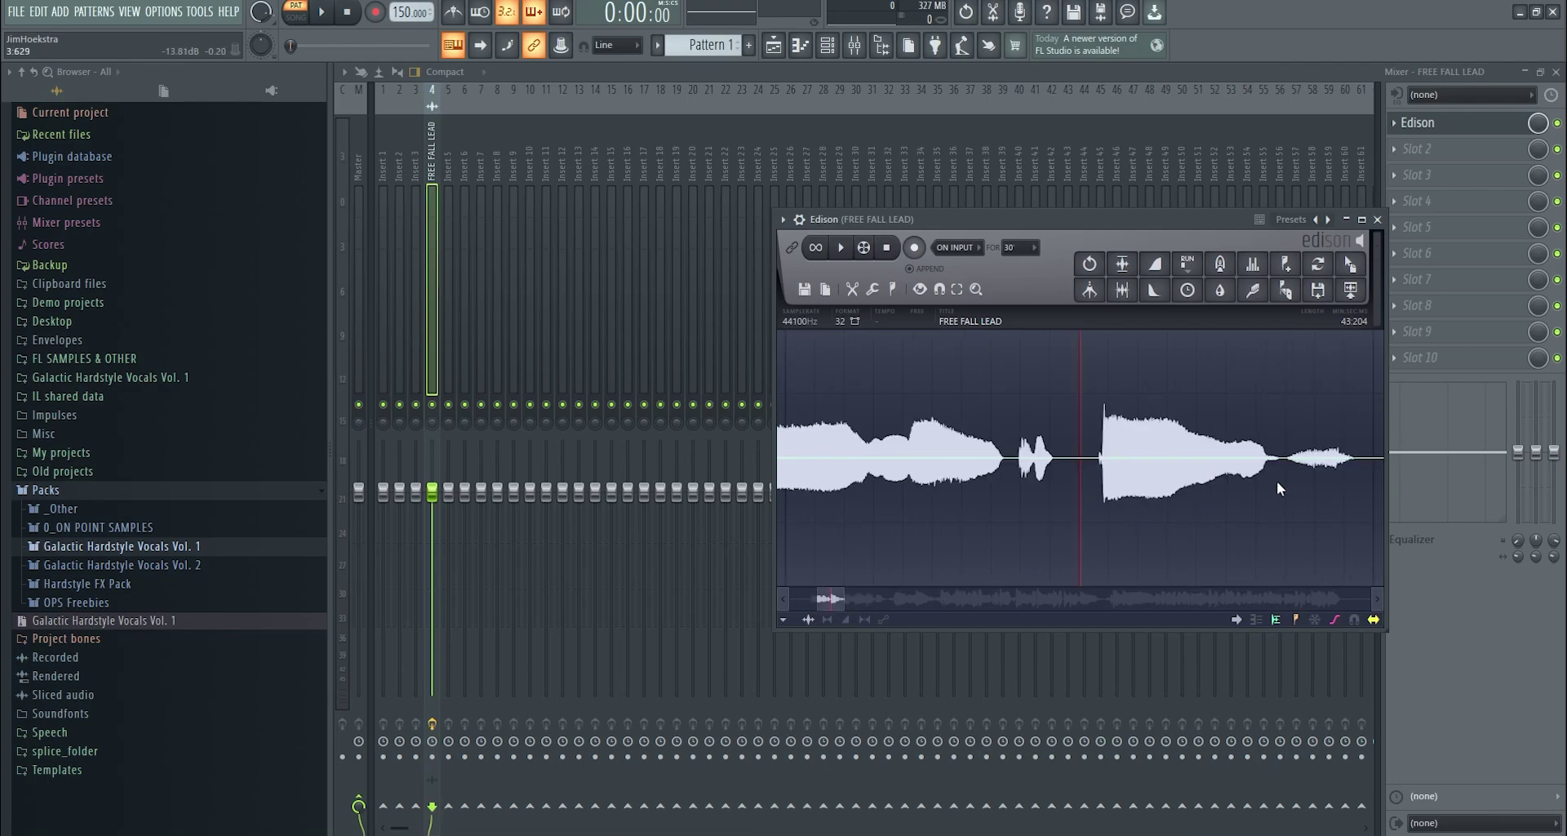
# - Try gating the vocal again with a much higher noise threshold acquired from a louder passage
pyautogui.scroll(-3, 1306, 482)
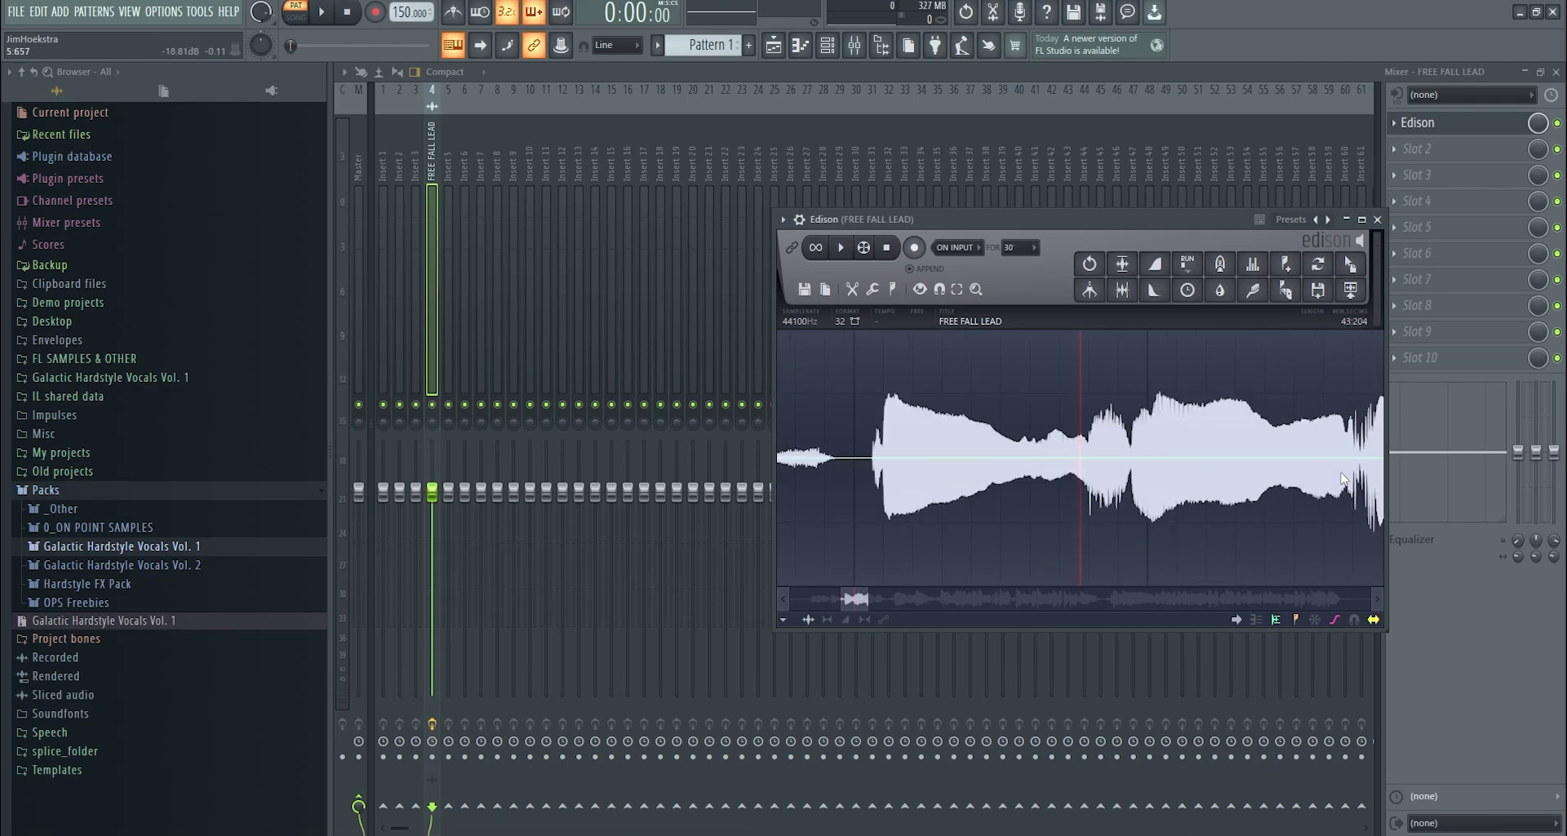
pyautogui.click(1021, 462)
pyautogui.click(872, 289)
pyautogui.click(1143, 383)
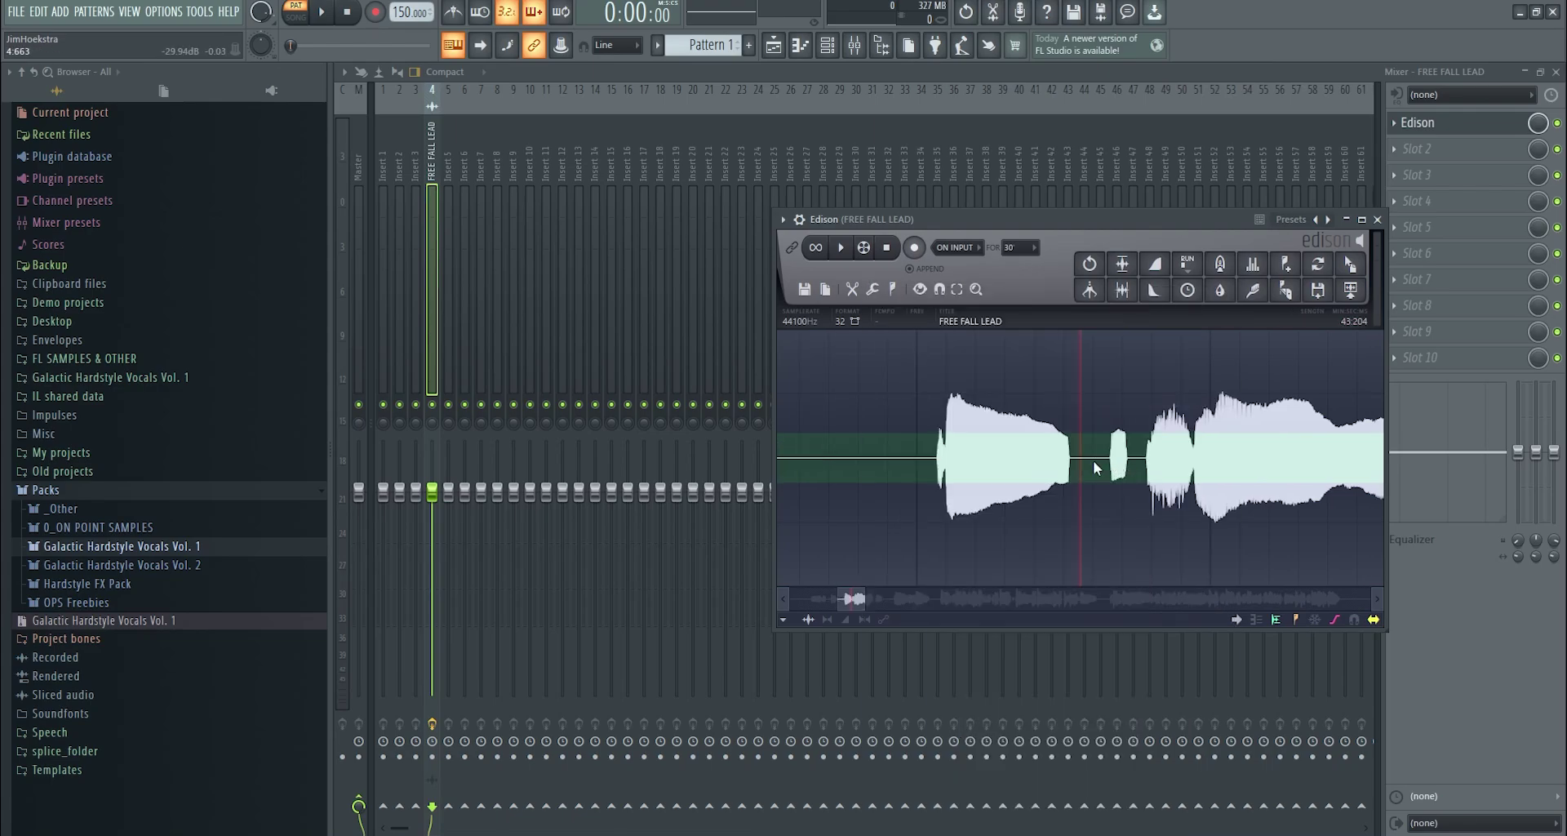
# - Examine the gated waveform for chopped-off syllables and leftover fragments, including the one at about 16.5 s
pyautogui.moveTo(1110, 454); pyautogui.dragTo(1134, 462)
pyautogui.moveTo(867, 602); pyautogui.dragTo(1065, 601)
pyautogui.rightClick(1114, 494)
pyautogui.moveTo(1205, 462); pyautogui.dragTo(1259, 457)
pyautogui.click(1251, 462)
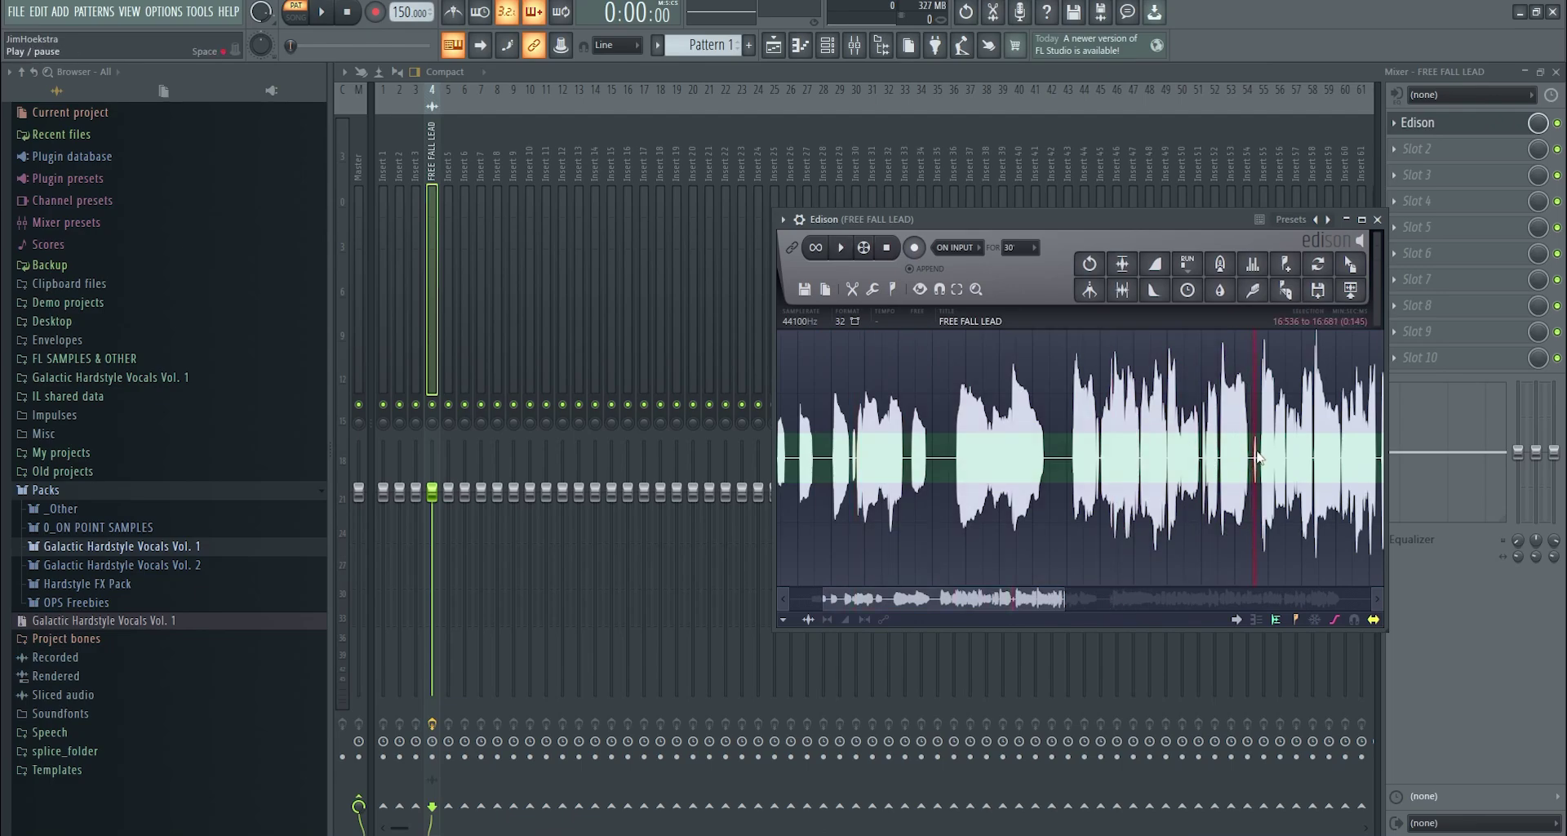
pyautogui.keyDown('shift'); pyautogui.click(1051, 447); pyautogui.keyUp('shift')
pyautogui.click(1052, 449)
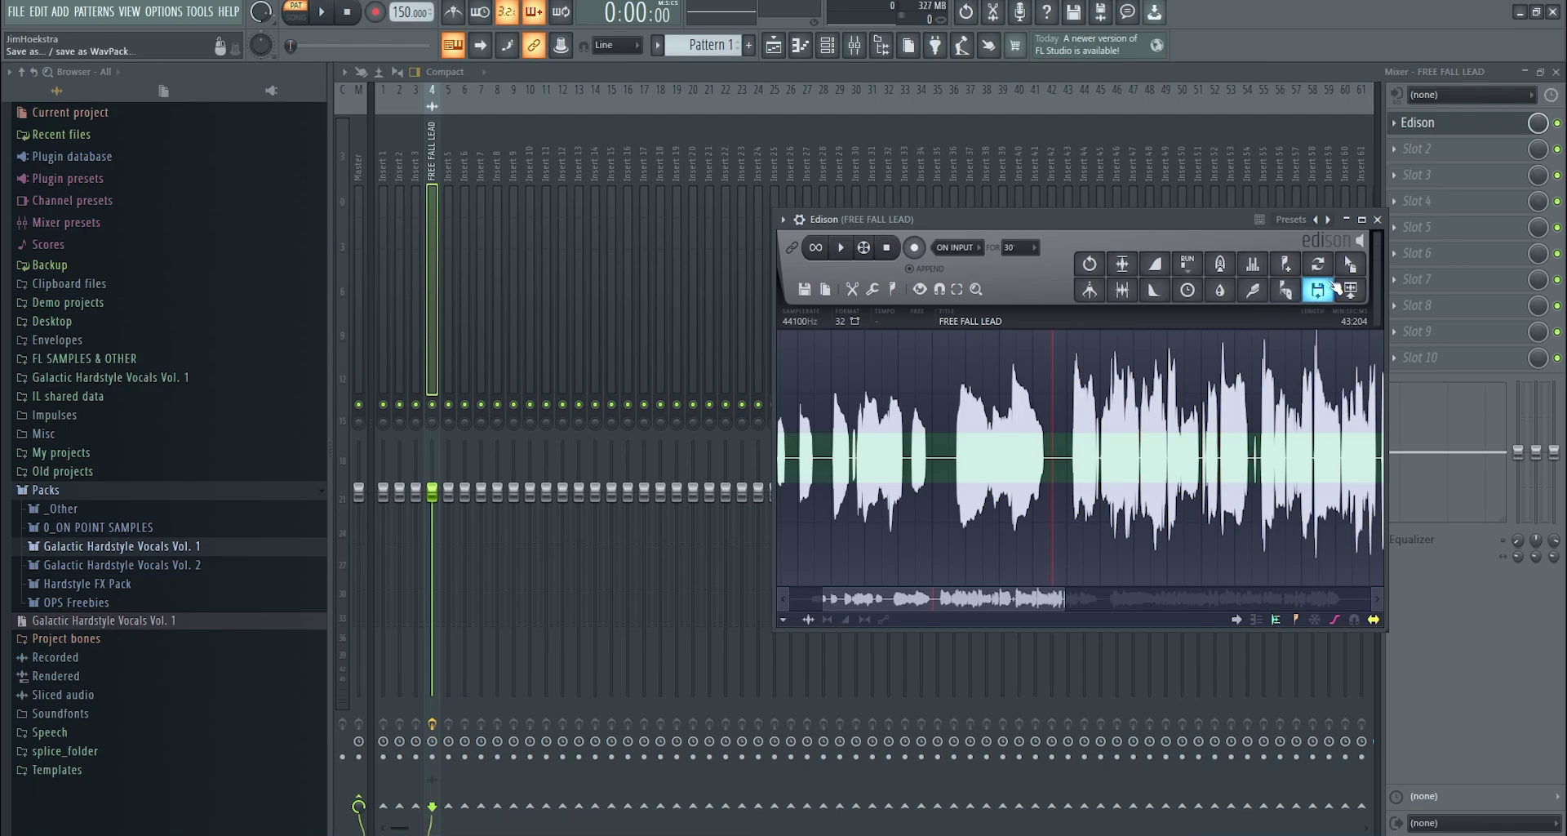
# - Undo the noise-gating edits made to the vocal in Edison
pyautogui.hotkey('ctrl', 'z')
pyautogui.hotkey('ctrl', 'z')
pyautogui.hotkey('ctrl', 'z')
pyautogui.hotkey('ctrl', 'z')
pyautogui.hotkey('ctrl', 'z')
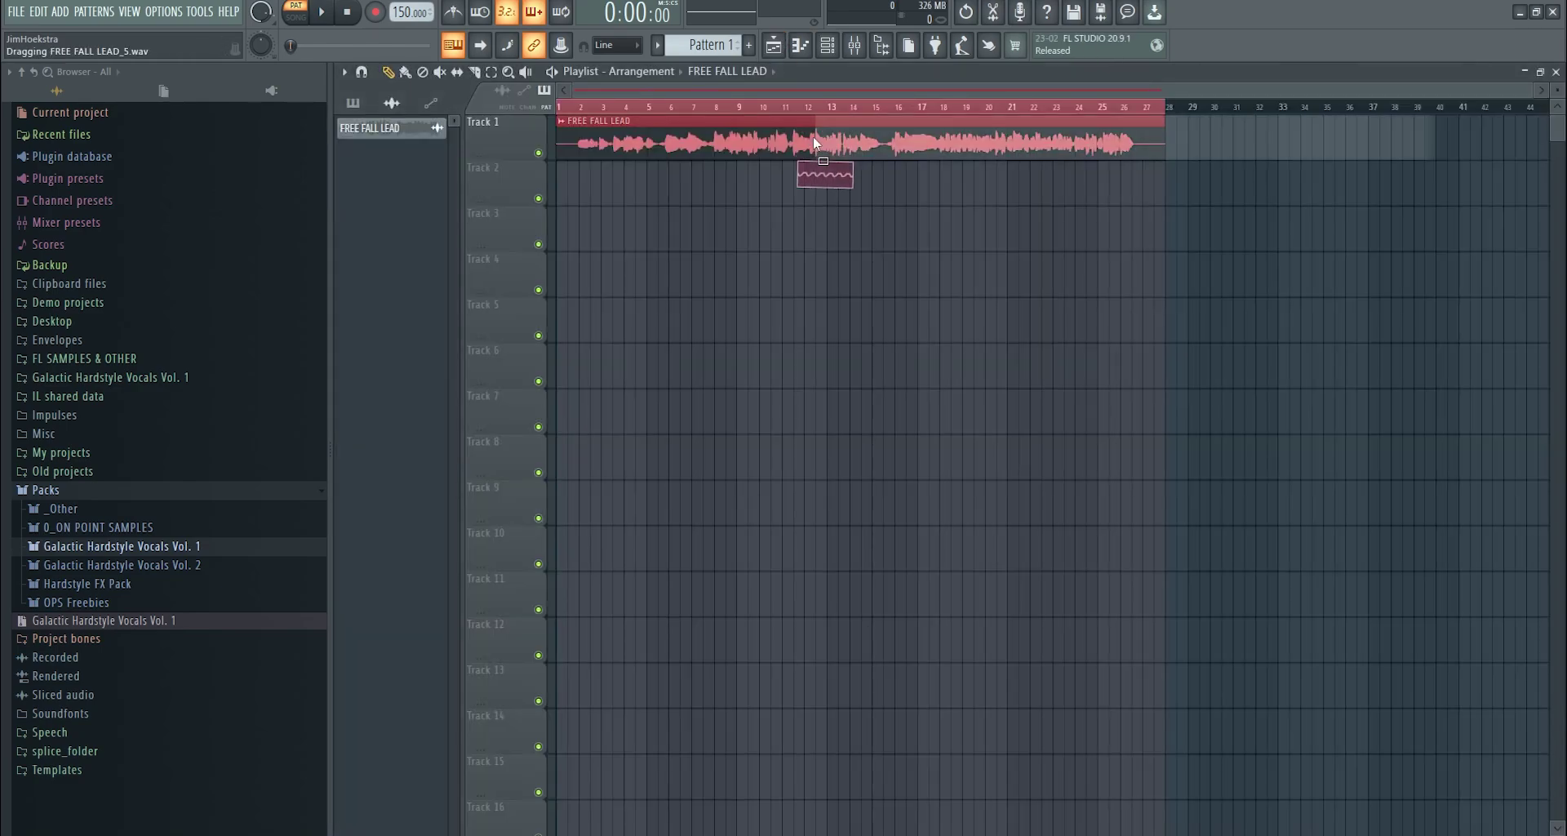
# - Bring the vocal from Edison into the playlist and enable Normalize for the FREE FALL LEAD clip
pyautogui.moveTo(589, 168); pyautogui.dragTo(567, 88)
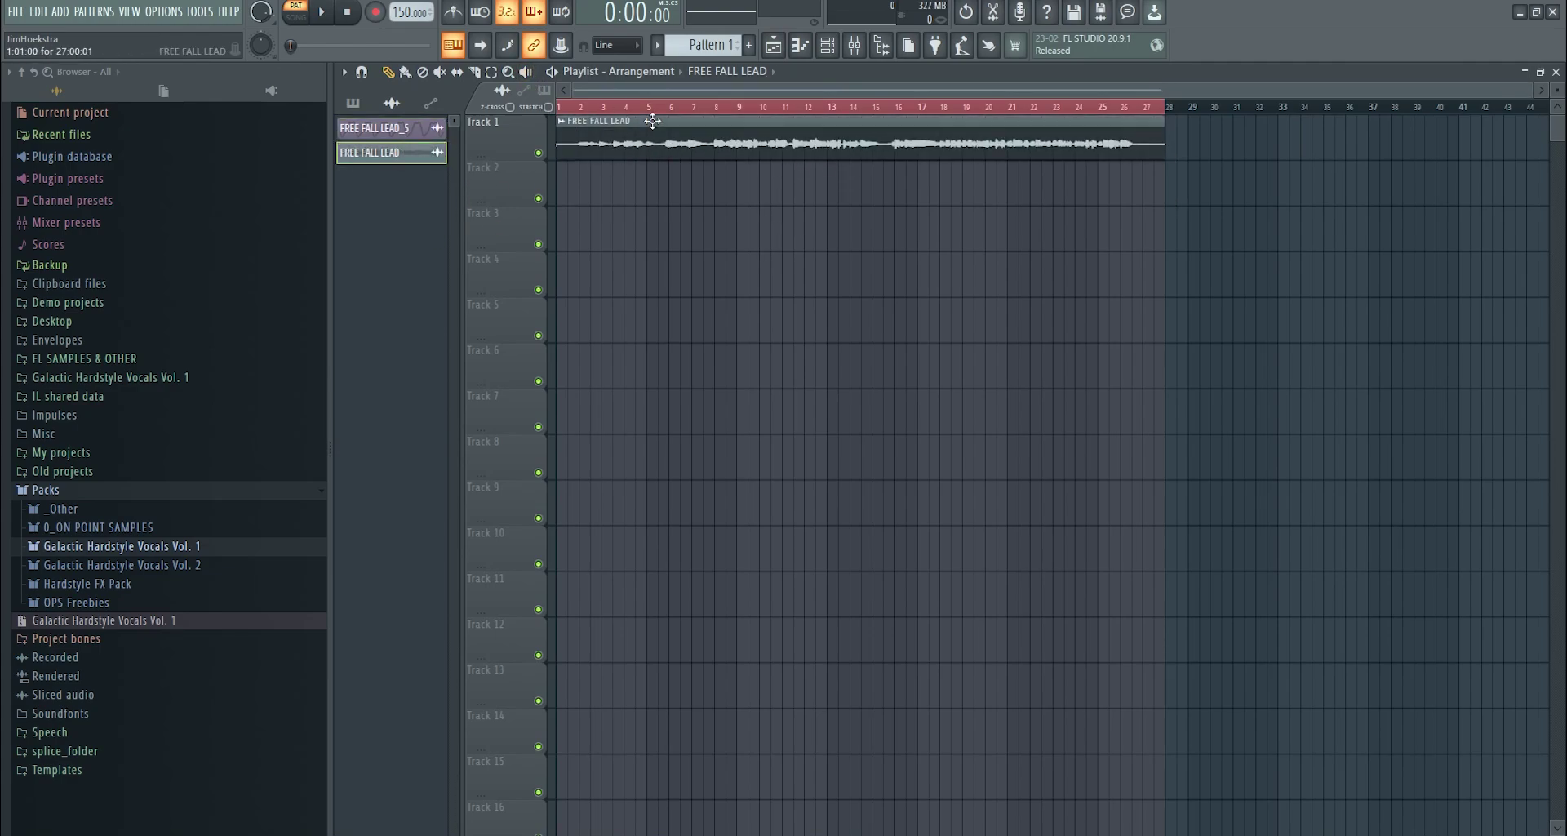
pyautogui.doubleClick(651, 119)
pyautogui.click(671, 403)
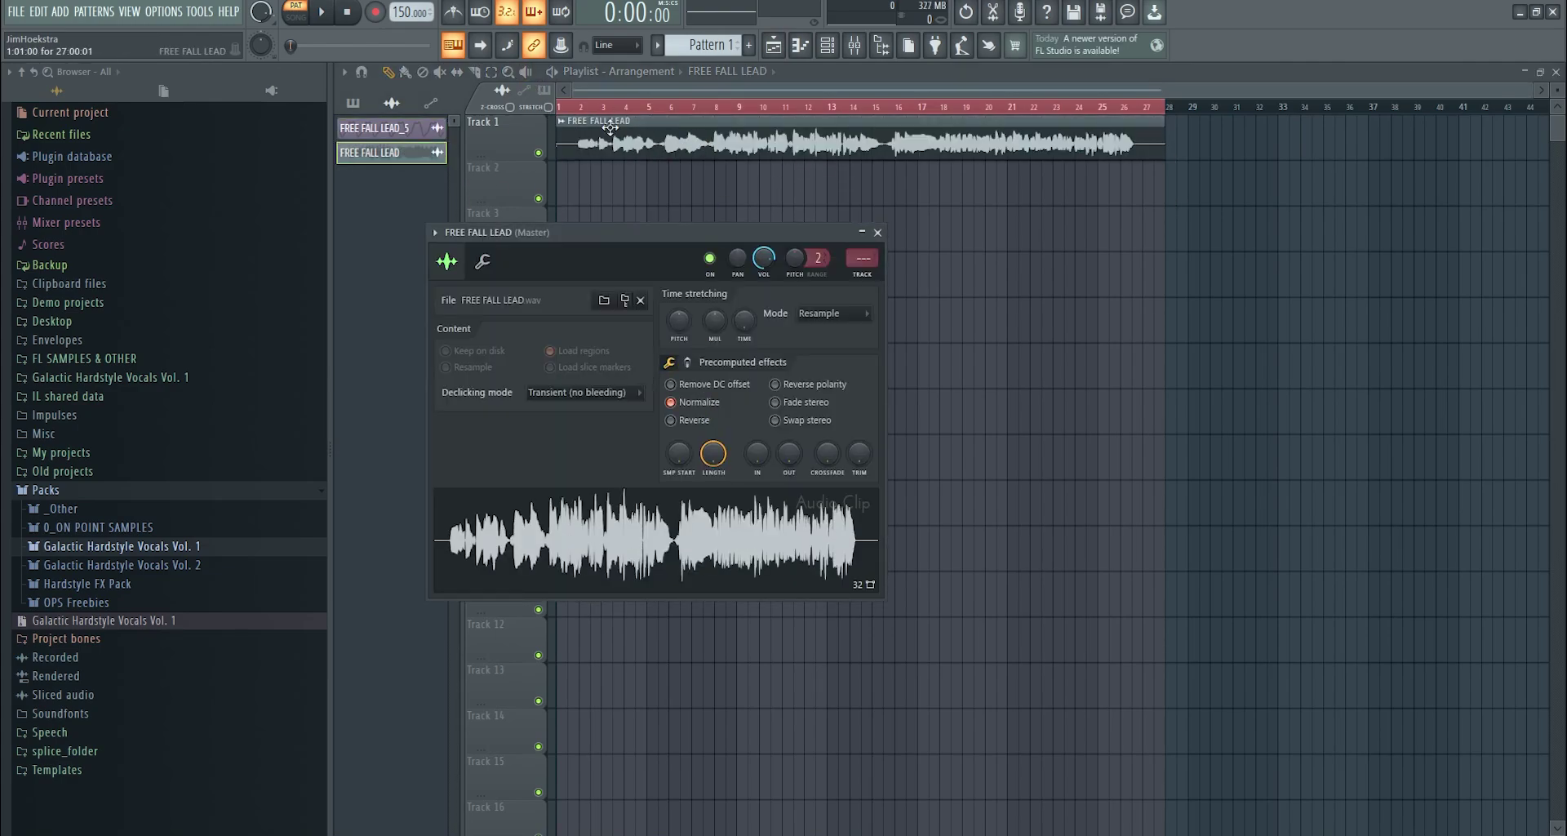
# - Set the playlist snap to none and slice the FREE FALL LEAD clip on both sides of the gap just before bar 3
pyautogui.scroll(5, 588, 138)
pyautogui.click(617, 45)
pyautogui.click(625, 98)
pyautogui.click(476, 72)
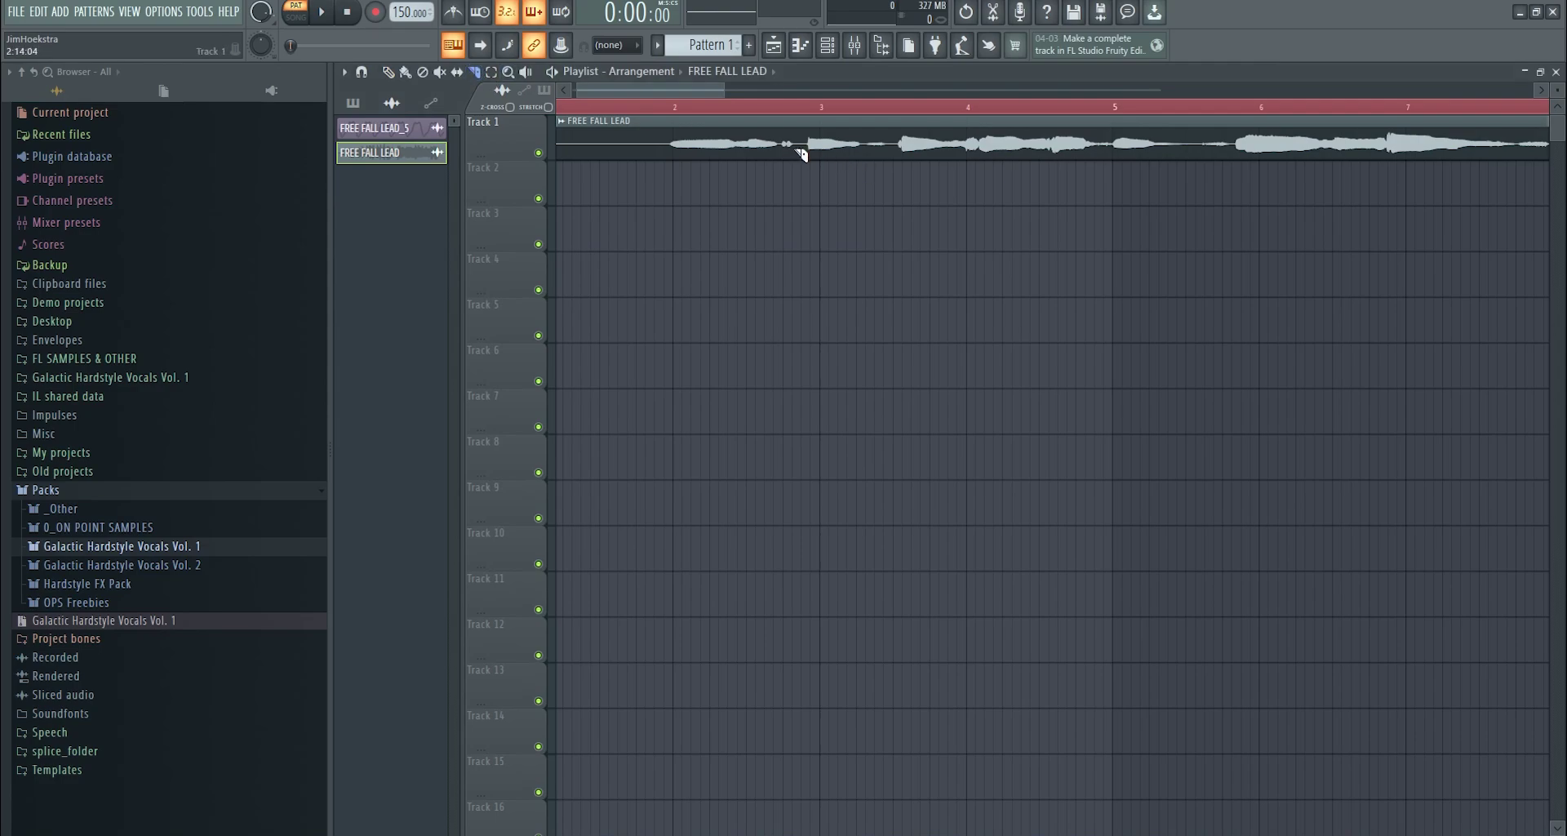
pyautogui.click(797, 153)
pyautogui.scroll(5, 801, 147)
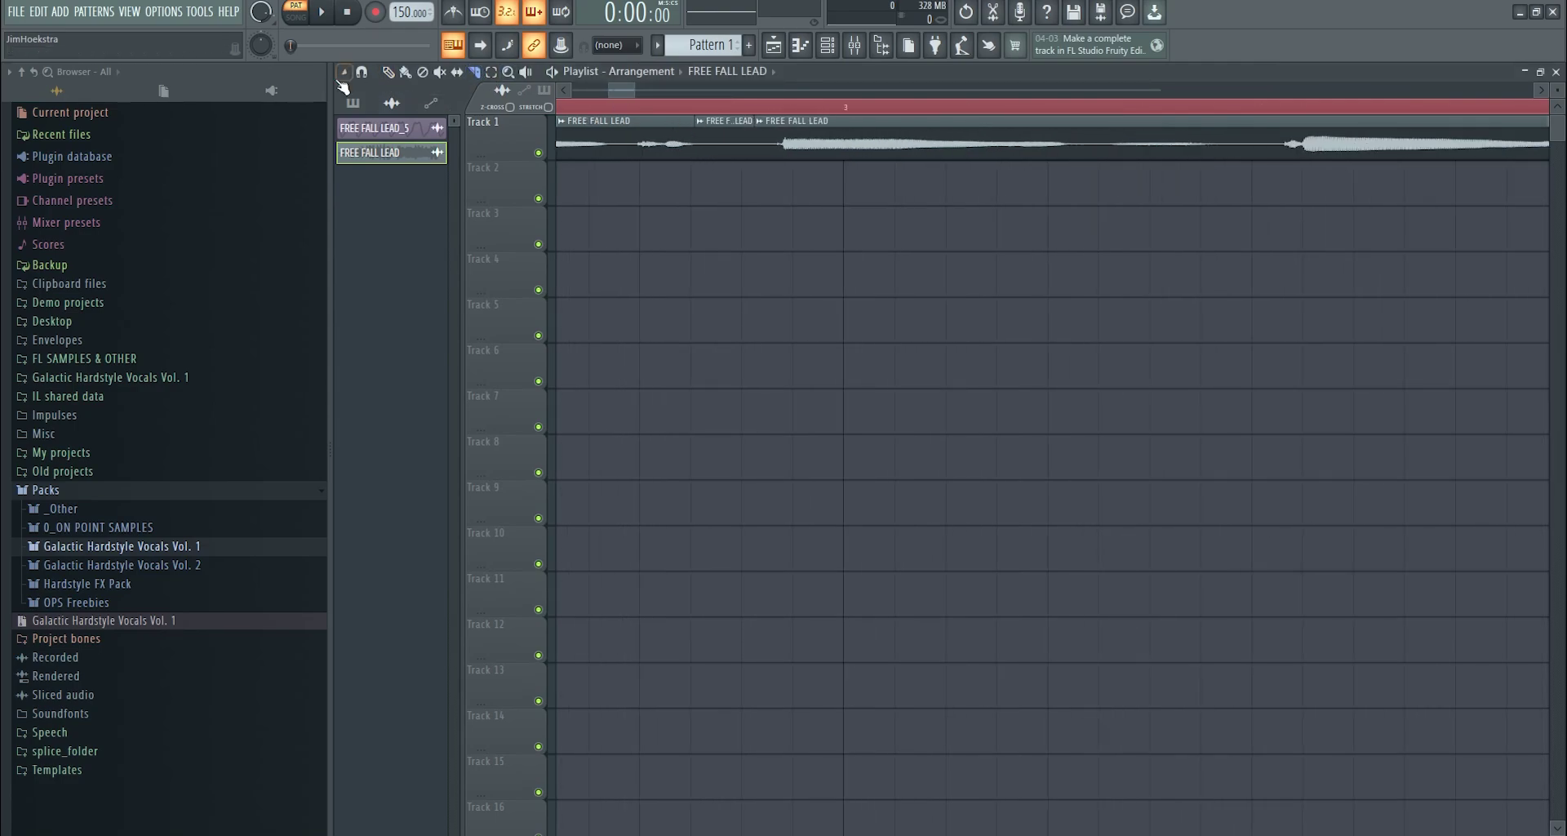
pyautogui.scroll(-8, 791, 269)
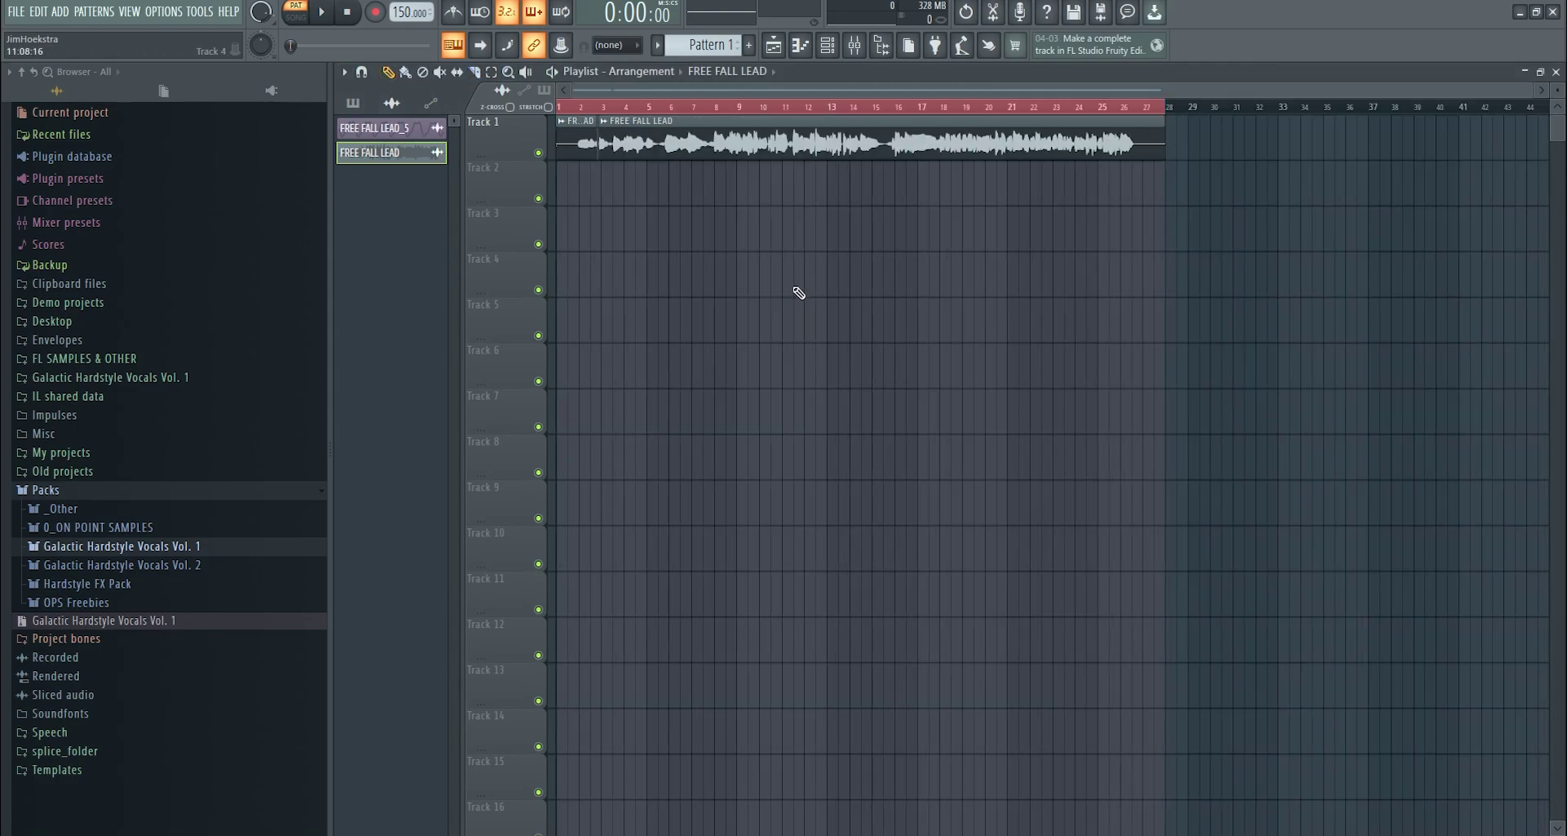
# - Select all slices of the FREE FALL LEAD vocal and open the project's export options
pyautogui.moveTo(1215, 202); pyautogui.dragTo(671, 146)
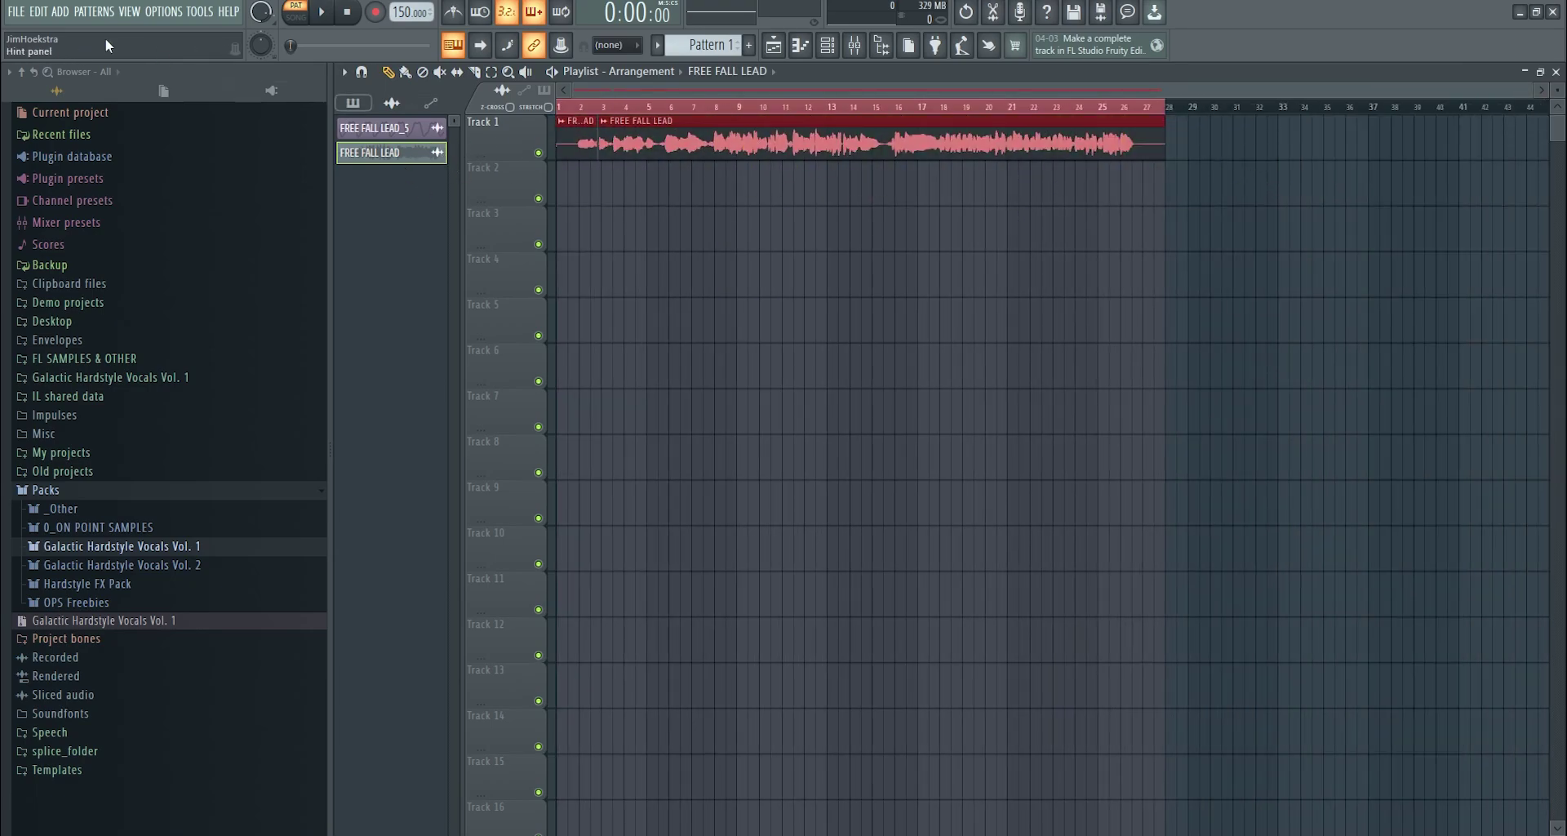
pyautogui.click(14, 12)
pyautogui.moveTo(126, 157)
pyautogui.click(239, 169)
pyautogui.press('Escape')
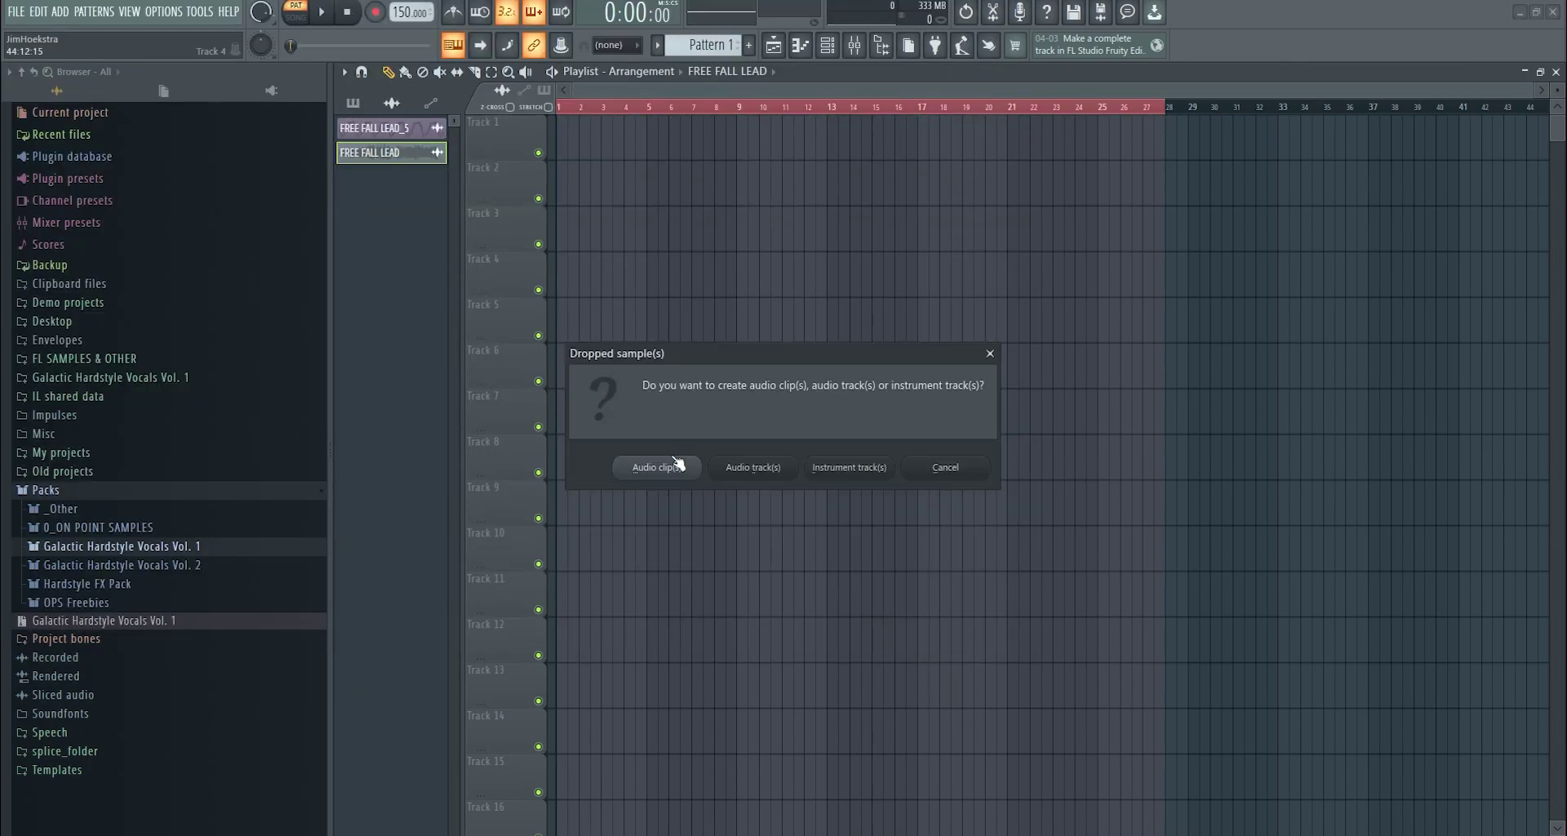
# - Add the dropped FREE FALL LEAD sample to the playlist as an audio clip and enable Normalize for it
pyautogui.click(674, 461)
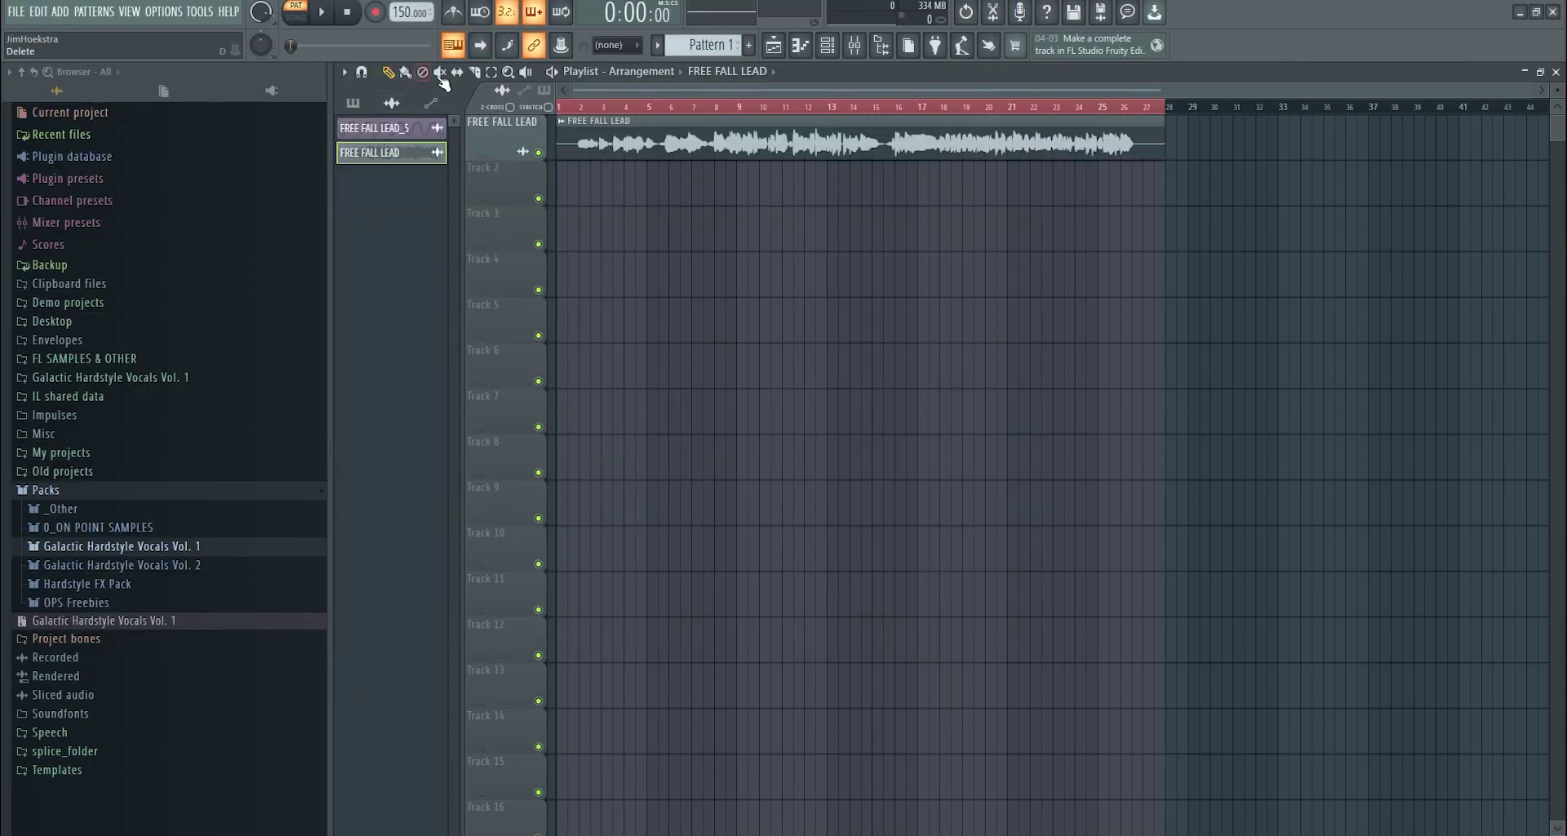
pyautogui.doubleClick(600, 141)
pyautogui.click(682, 401)
# - Route the new FREE FALL LEAD clip to mixer insert 5
pyautogui.click(828, 45)
pyautogui.click(854, 45)
pyautogui.click(453, 166)
pyautogui.rightClick(452, 166)
pyautogui.click(683, 267)
# - Load Fruity Parametric EQ 2 in slot 1 of insert 5 and make band 1 a Steep 8 high-pass with a raised cutoff
pyautogui.click(1448, 122)
pyautogui.click(1037, 512)
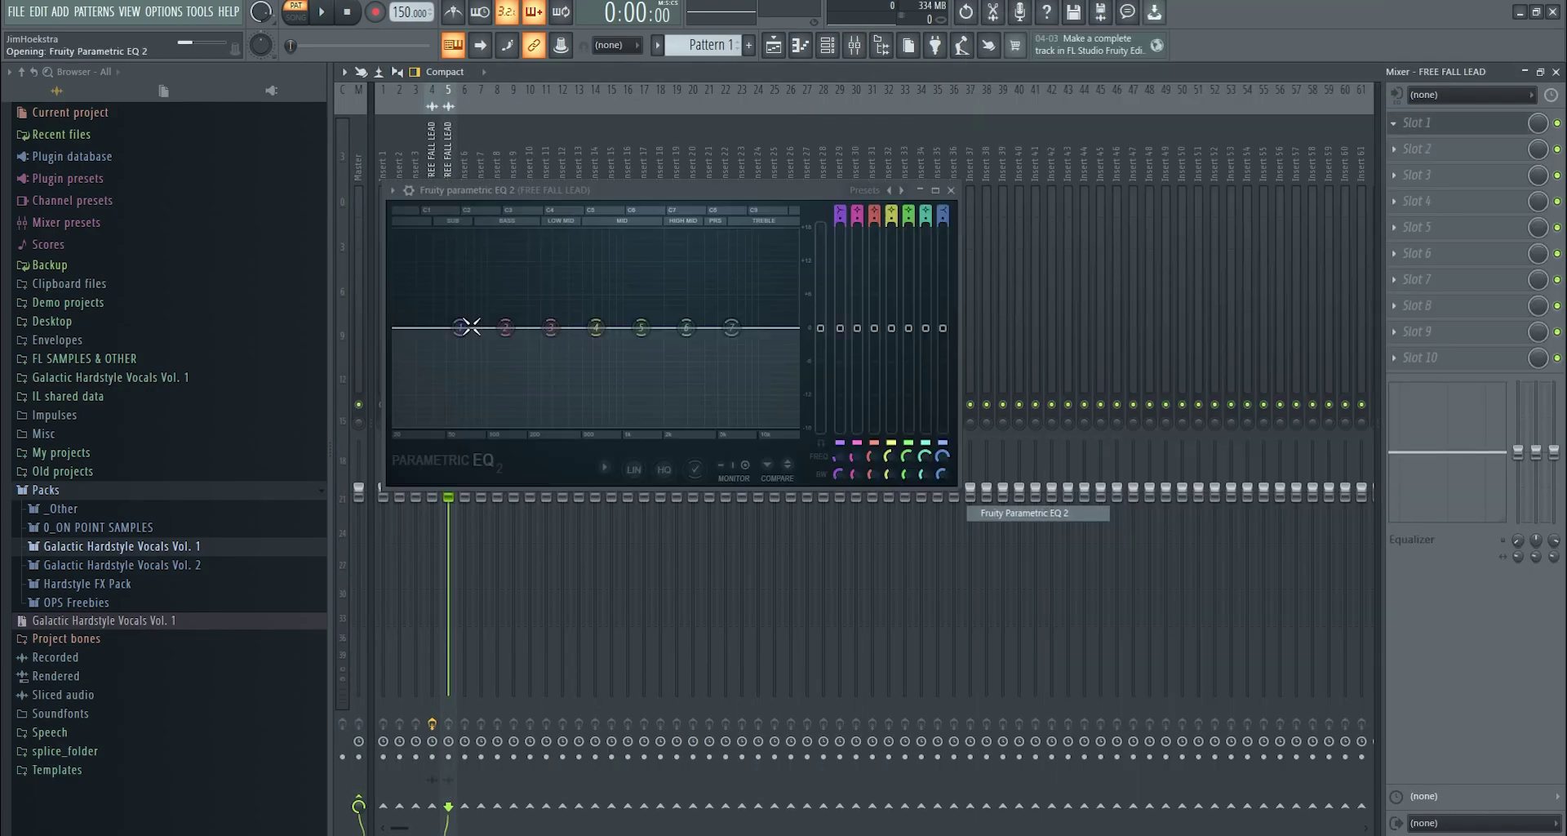
pyautogui.rightClick(462, 328)
pyautogui.click(545, 417)
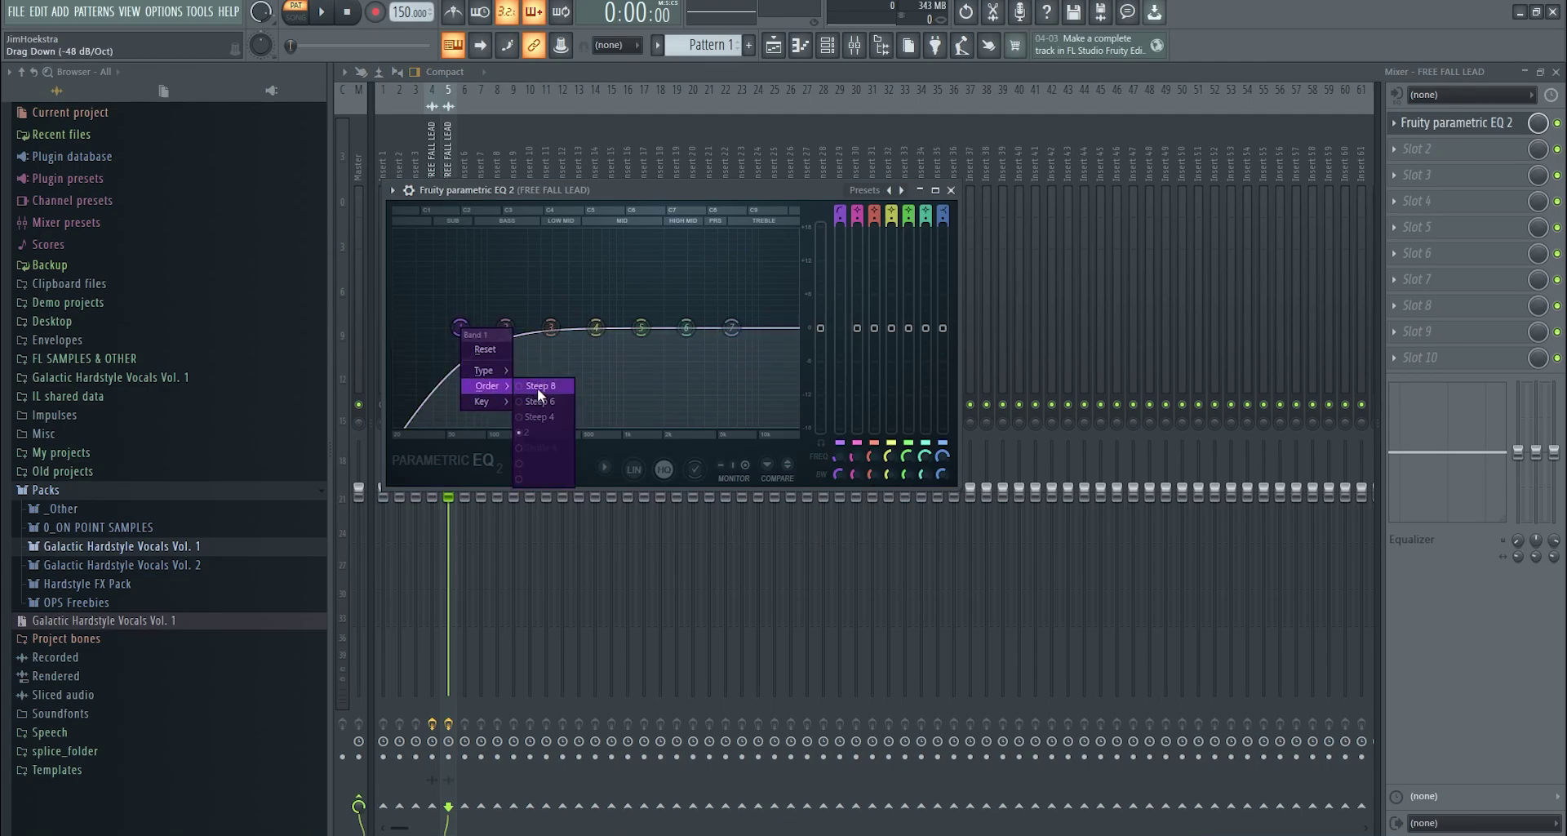
pyautogui.click(537, 389)
pyautogui.moveTo(462, 327); pyautogui.dragTo(524, 327)
# - Load Auto-Tune in slot 2 of the vocal's insert and set its key to E and its scale to Minor
pyautogui.click(1489, 150)
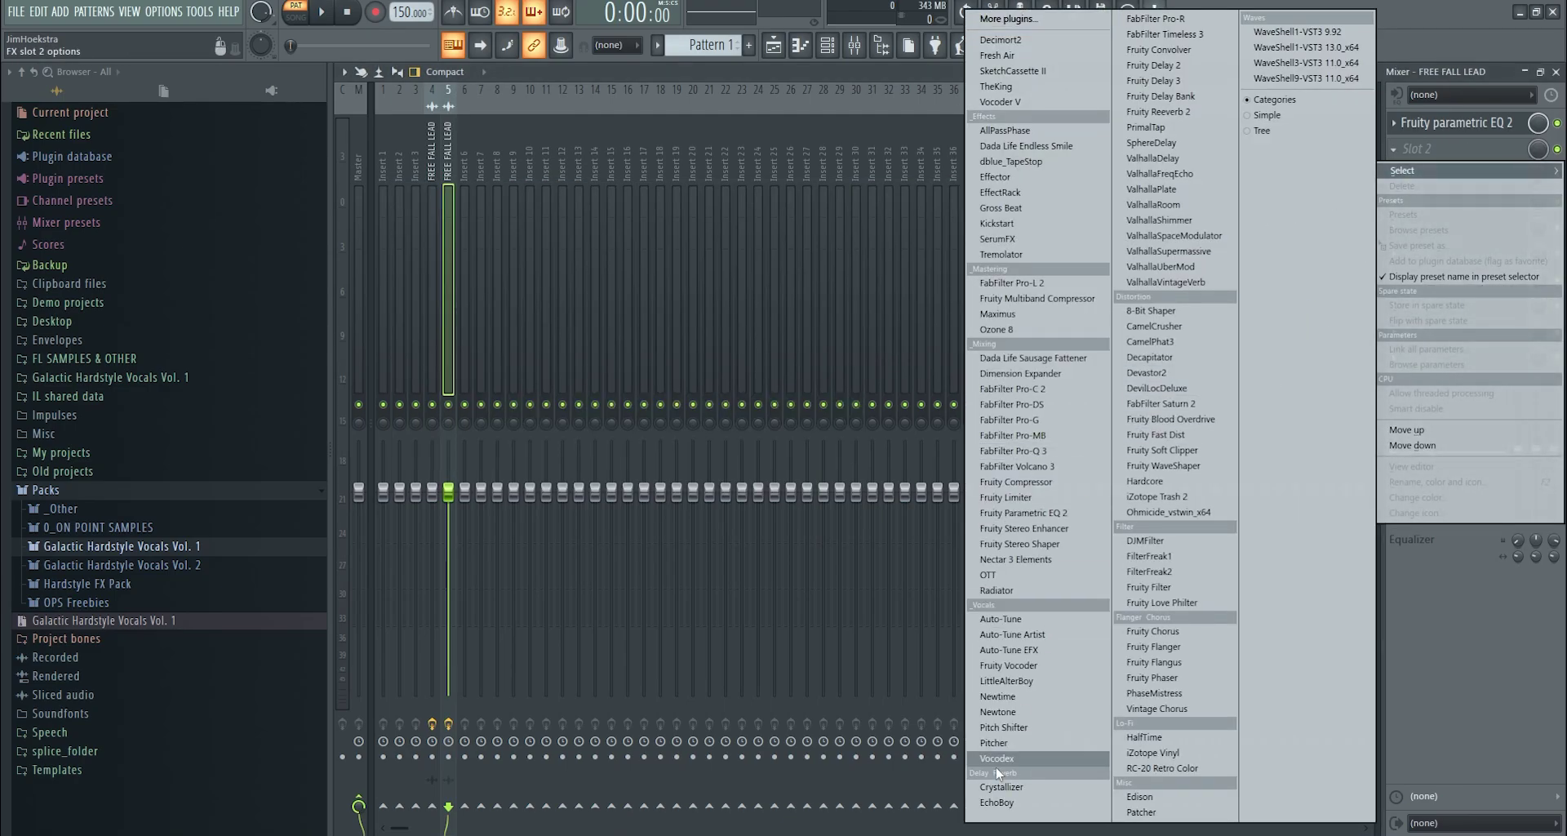
pyautogui.click(1001, 619)
pyautogui.moveTo(624, 152); pyautogui.dragTo(723, 148)
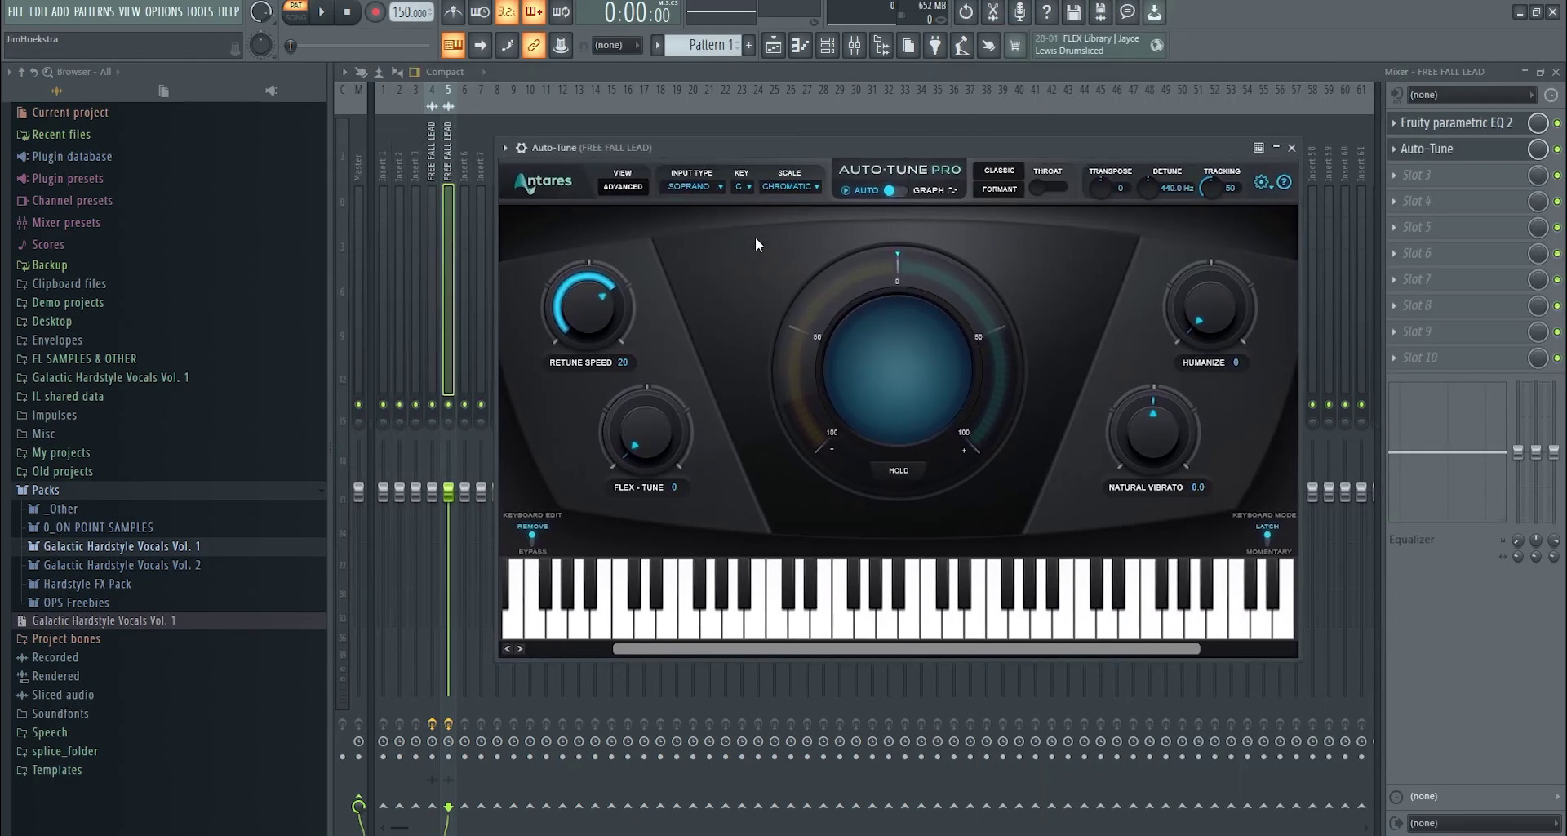
pyautogui.click(790, 194)
pyautogui.click(805, 206)
pyautogui.click(794, 190)
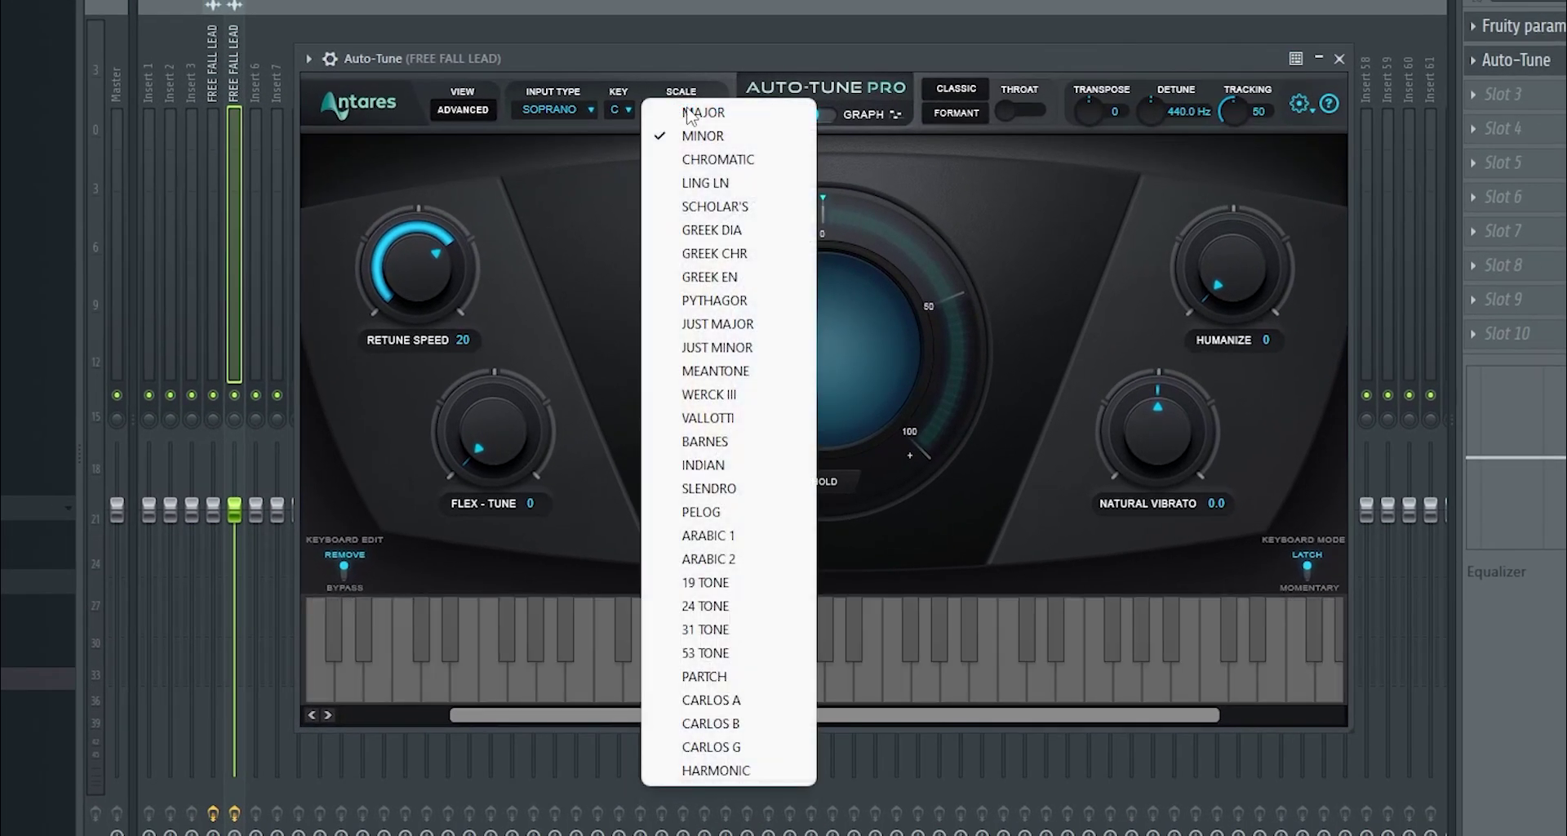
pyautogui.click(614, 113)
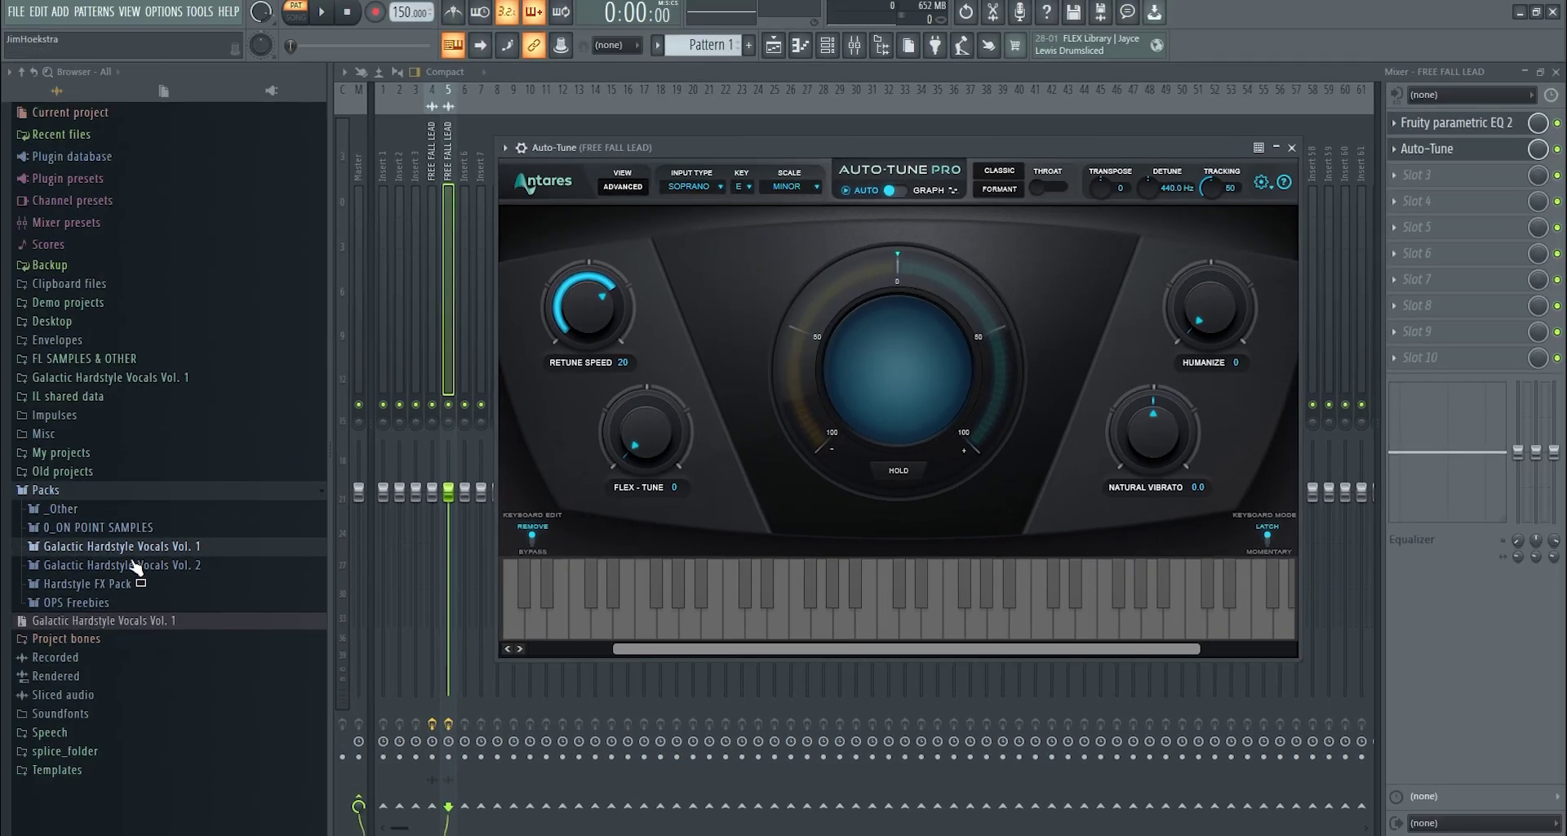
# - Check the song keys in the file names of the Galactic Hardstyle Vocals Vol. 1 female lead vocals
pyautogui.click(128, 550)
pyautogui.click(158, 564)
pyautogui.click(151, 594)
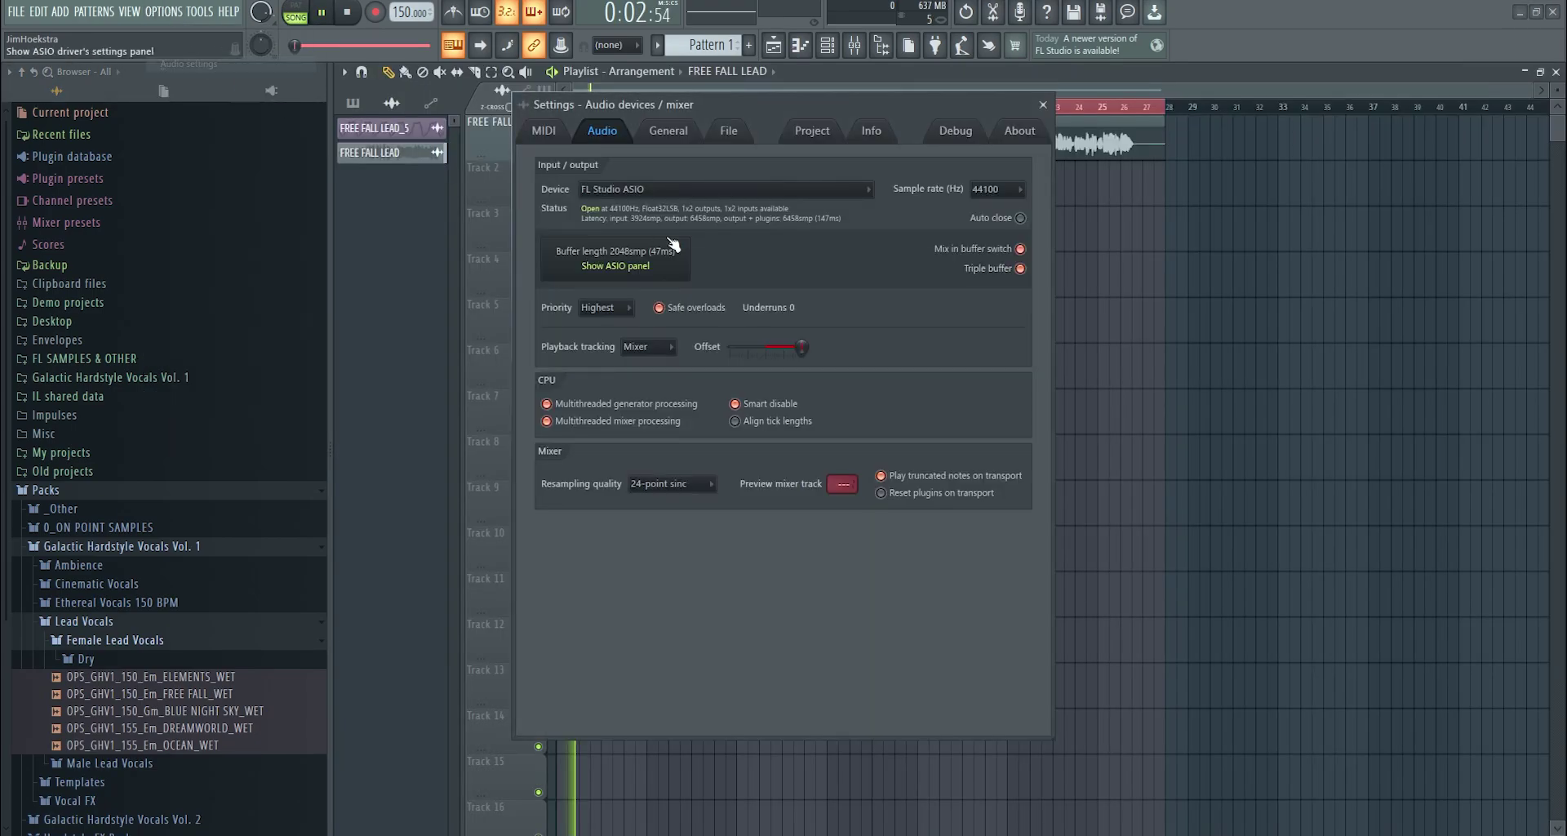
# - Choose another input/output device in the audio settings and close them
pyautogui.click(727, 189)
pyautogui.click(634, 375)
pyautogui.press('Escape')
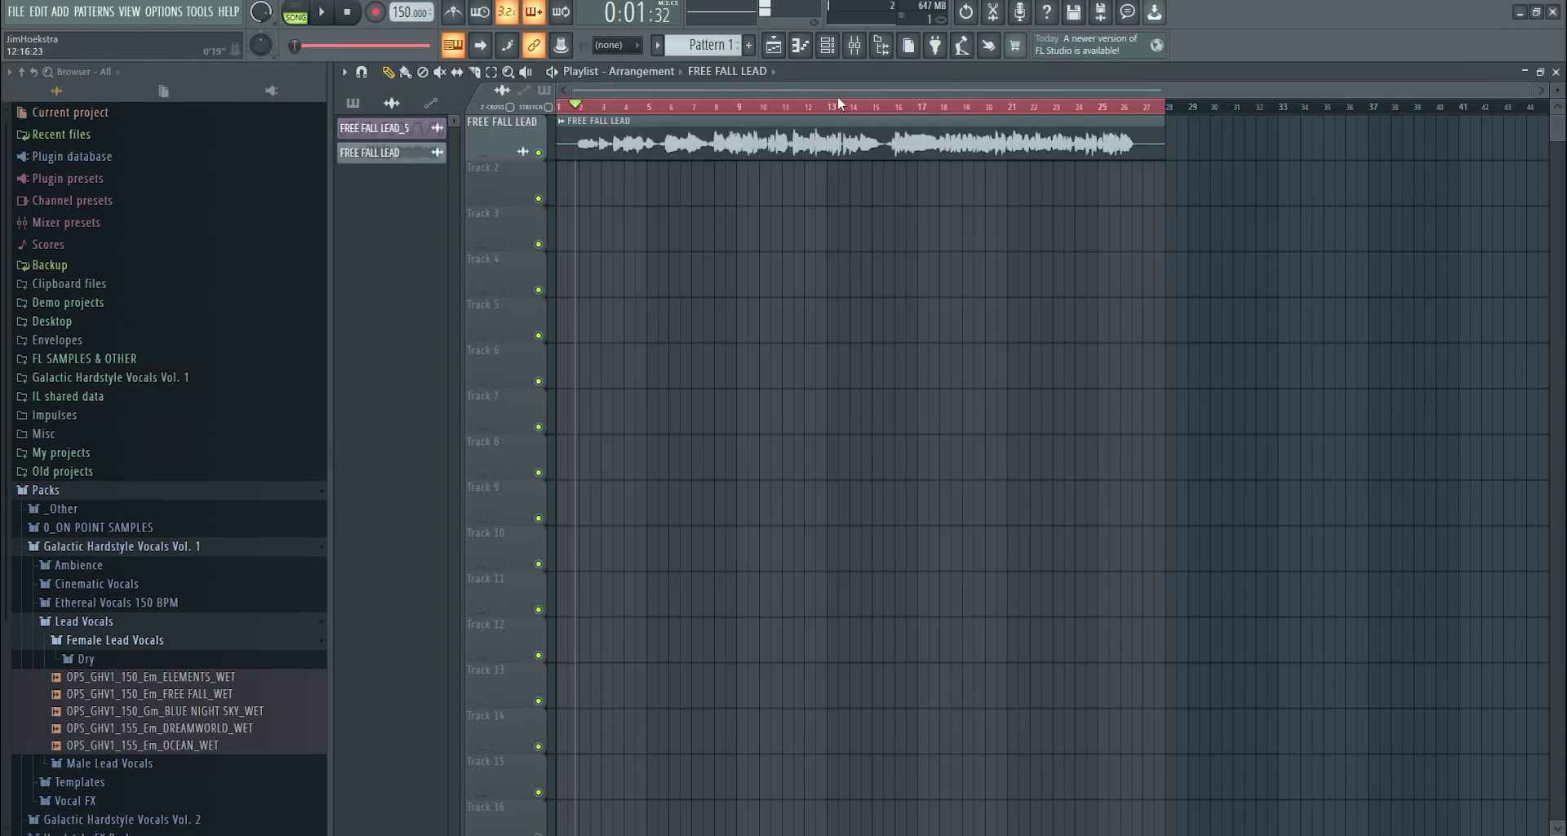
# - Reopen Auto-Tune on the FREE FALL LEAD insert and raise Flex-Tune to 59 %
pyautogui.click(859, 49)
pyautogui.click(1461, 150)
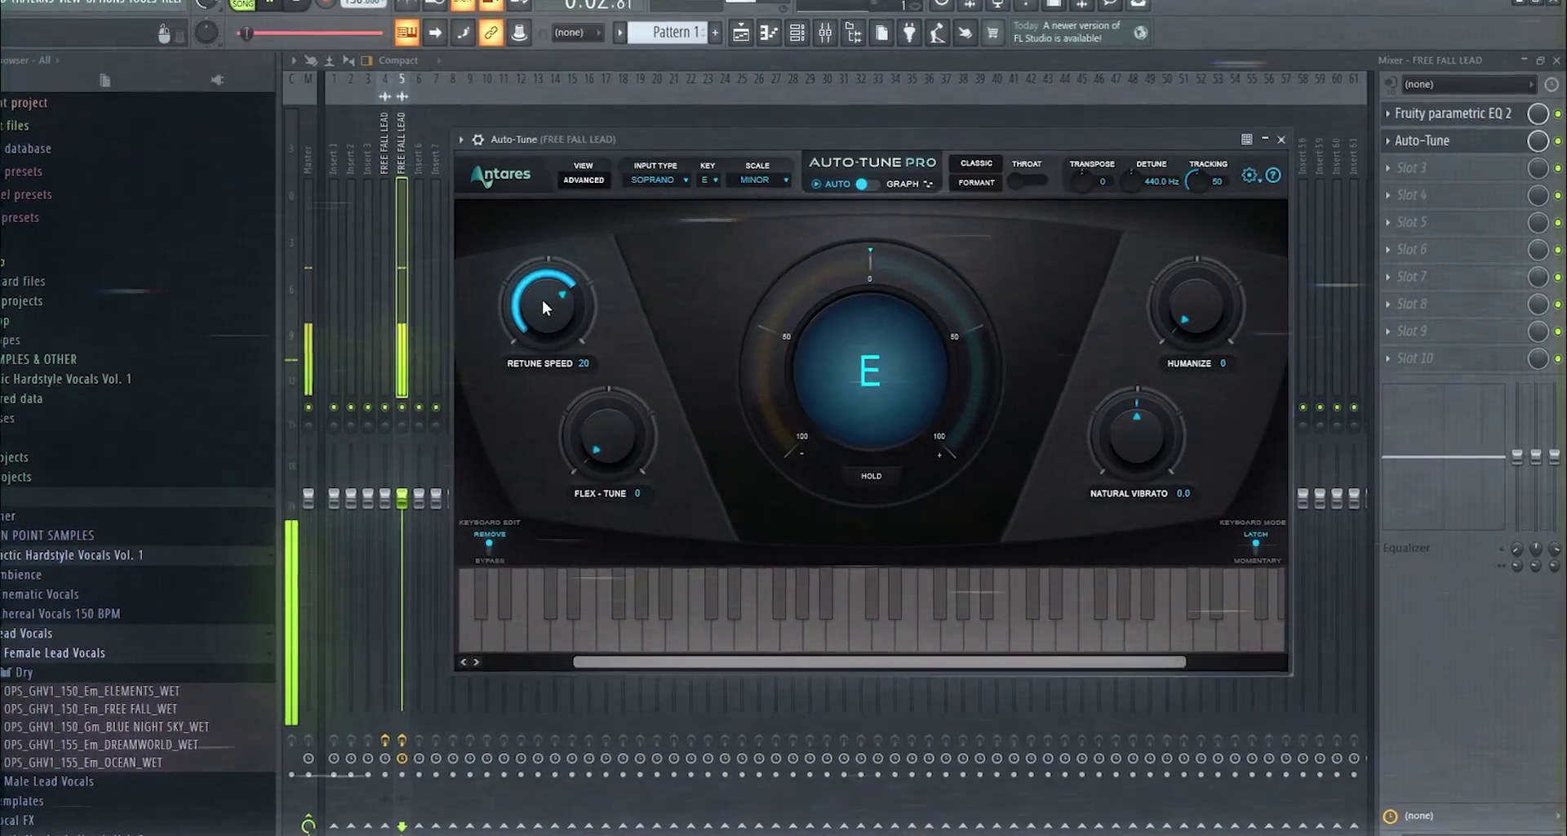
pyautogui.moveTo(588, 423); pyautogui.dragTo(593, 340)
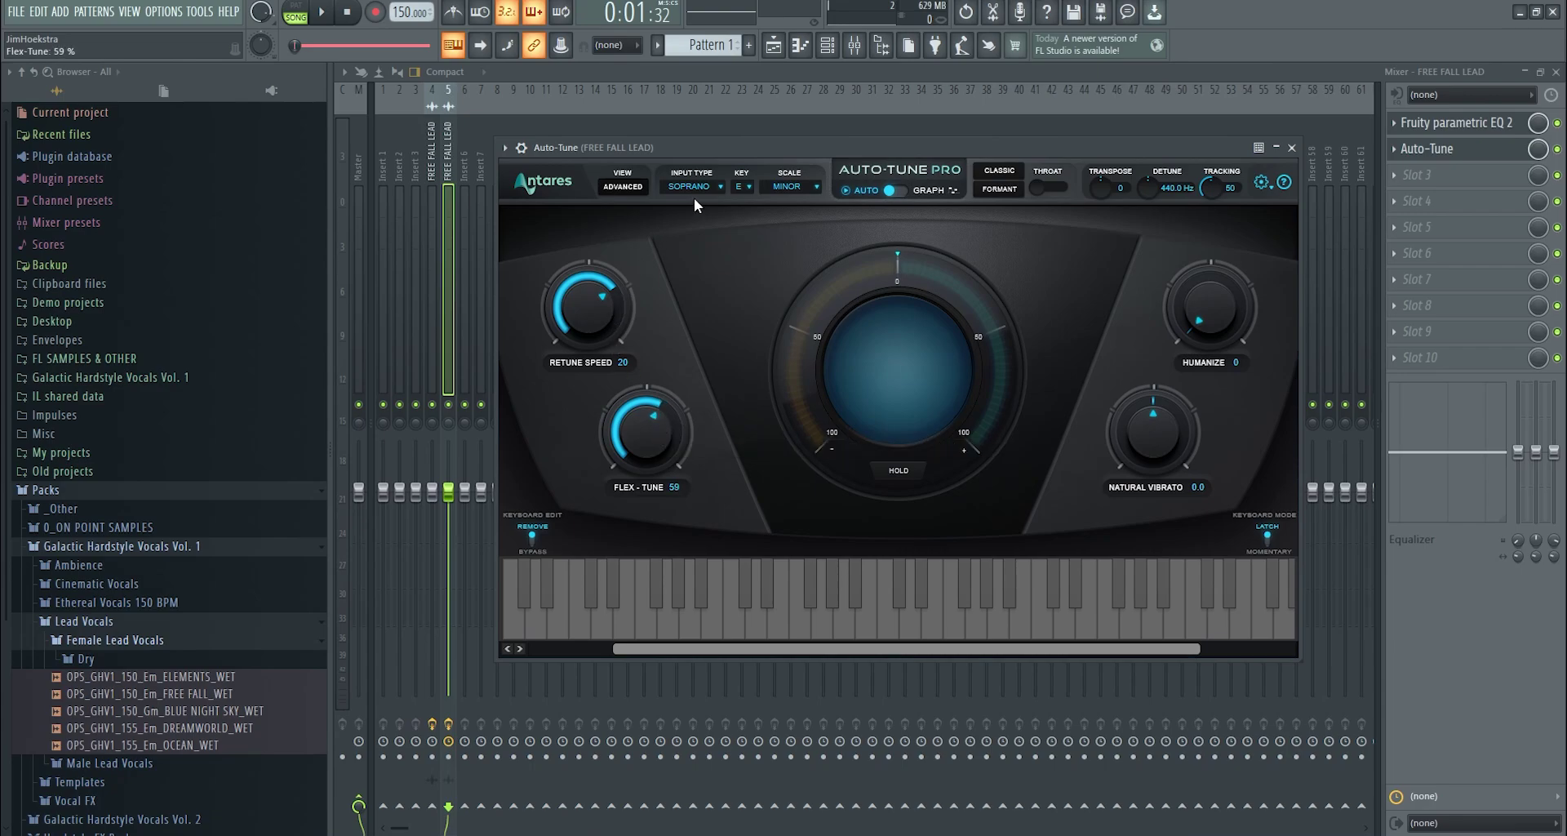
# - Load Fruity Compressor in slot 5 of the vocal's insert and set the threshold to -14.1 dB and the ratio to 3.9:1
pyautogui.click(1409, 217)
pyautogui.click(1037, 490)
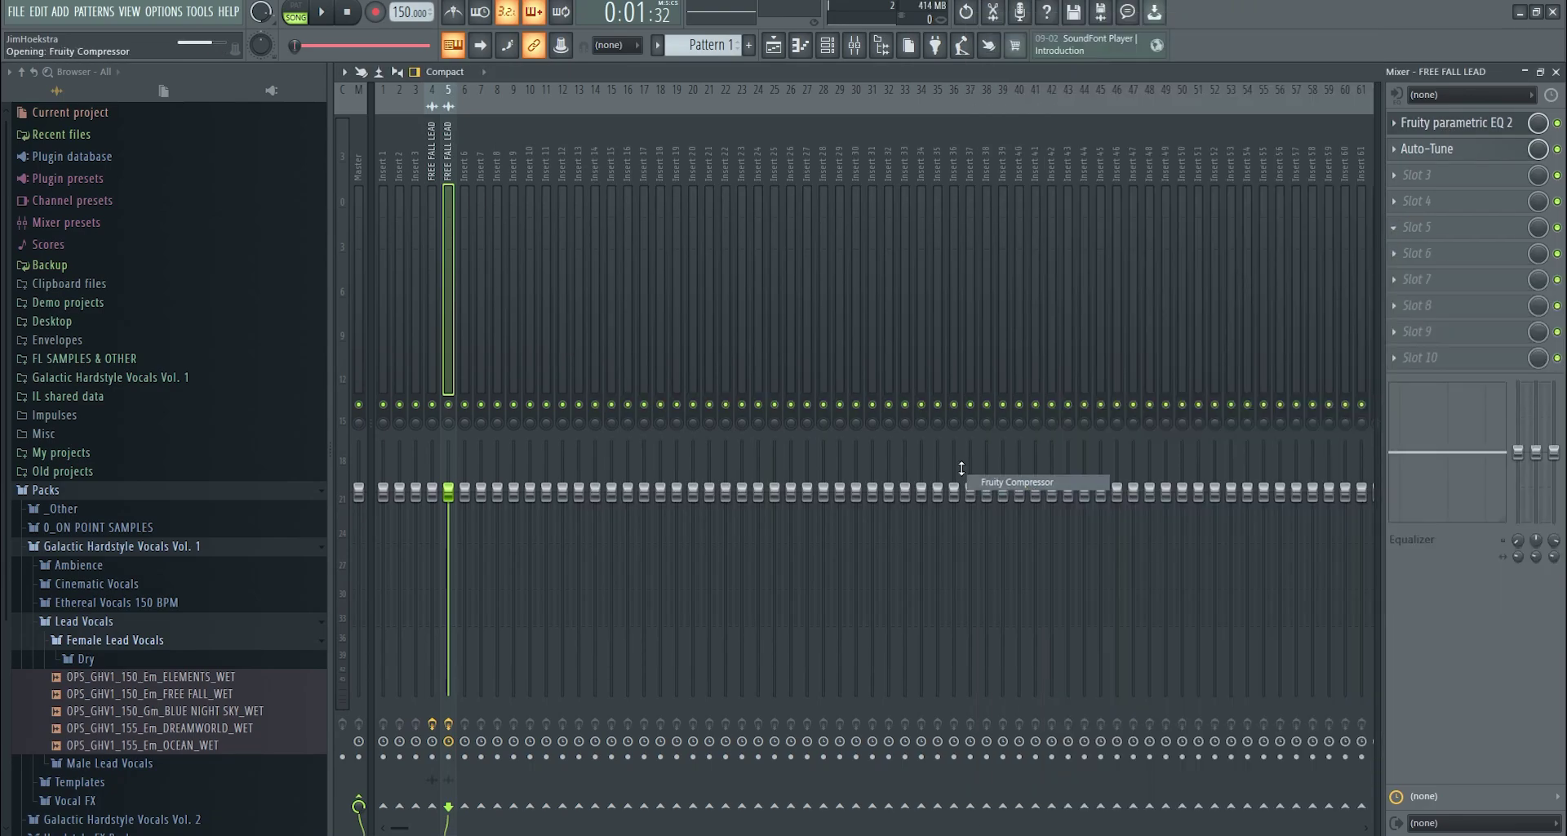
pyautogui.moveTo(498, 147); pyautogui.dragTo(800, 162)
pyautogui.press('space')
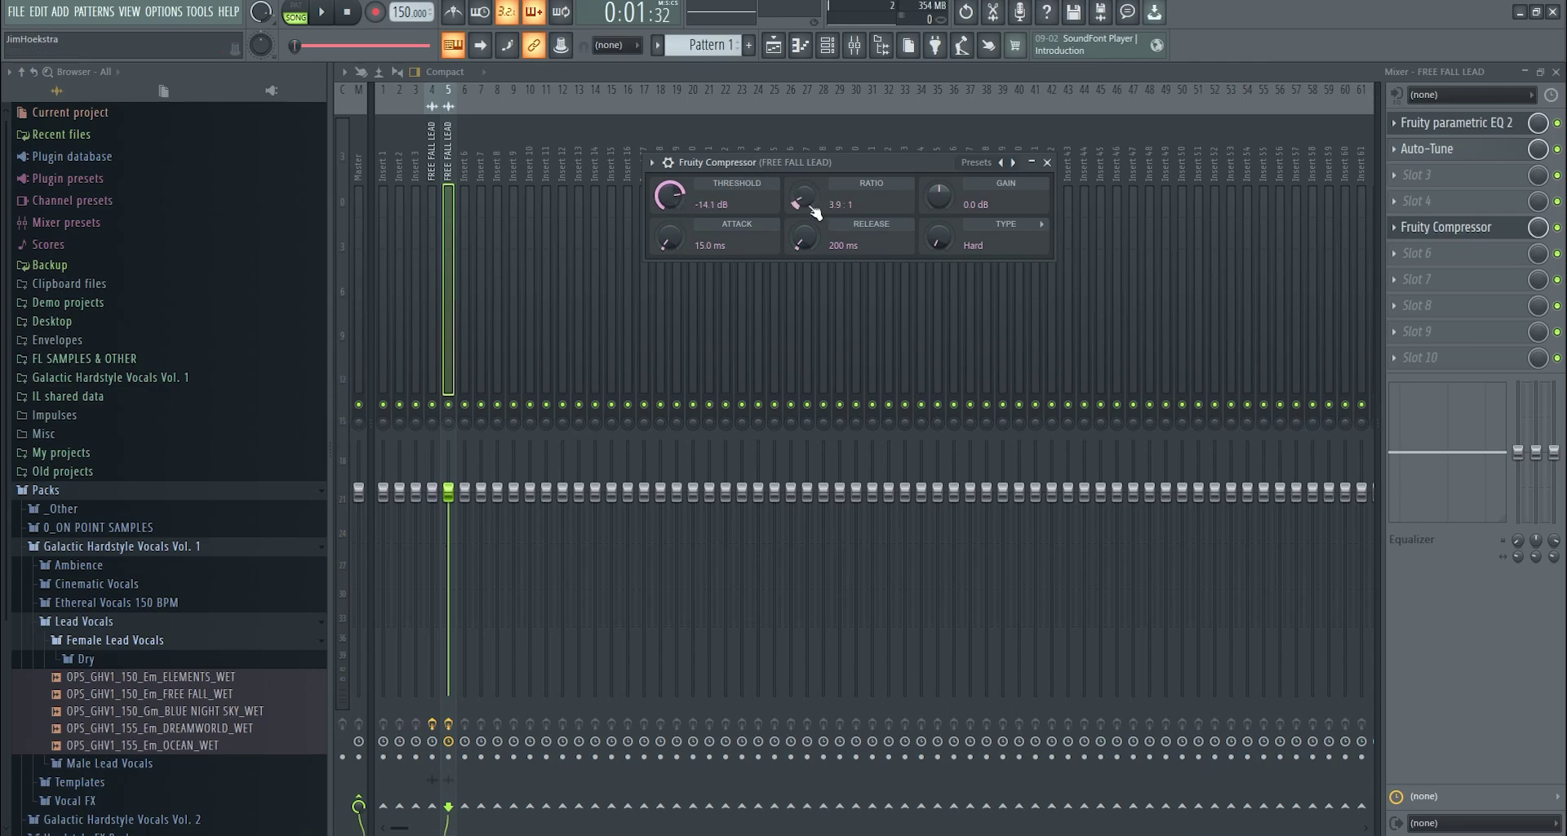
# - Load OTT in slot 6 of the FREE FALL LEAD insert 5 and set its depth to 44 %
pyautogui.click(341, 458)
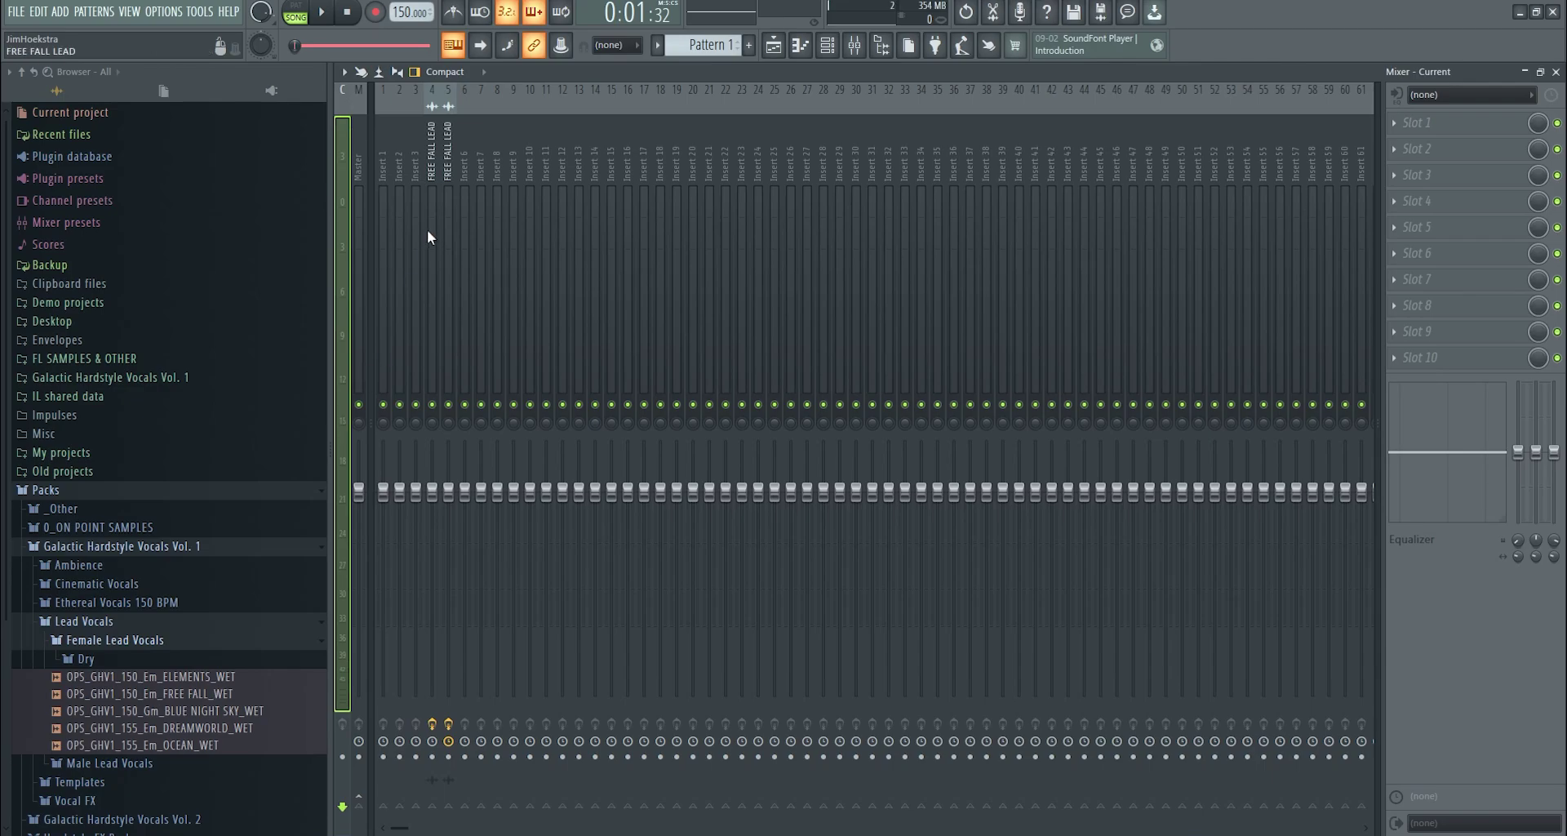
pyautogui.click(425, 175)
pyautogui.click(452, 178)
pyautogui.click(1435, 265)
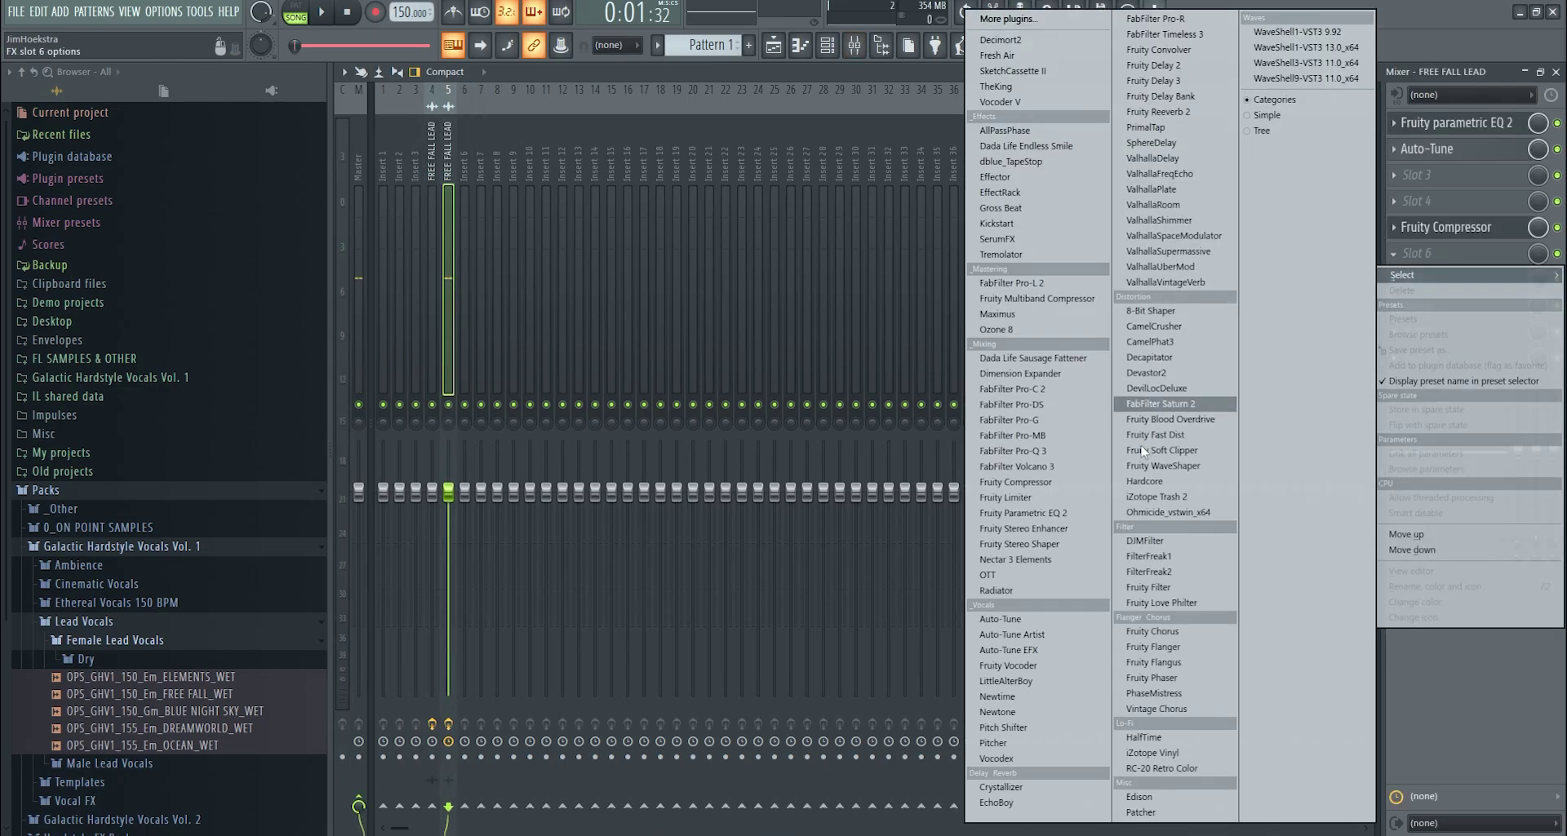
pyautogui.click(1037, 569)
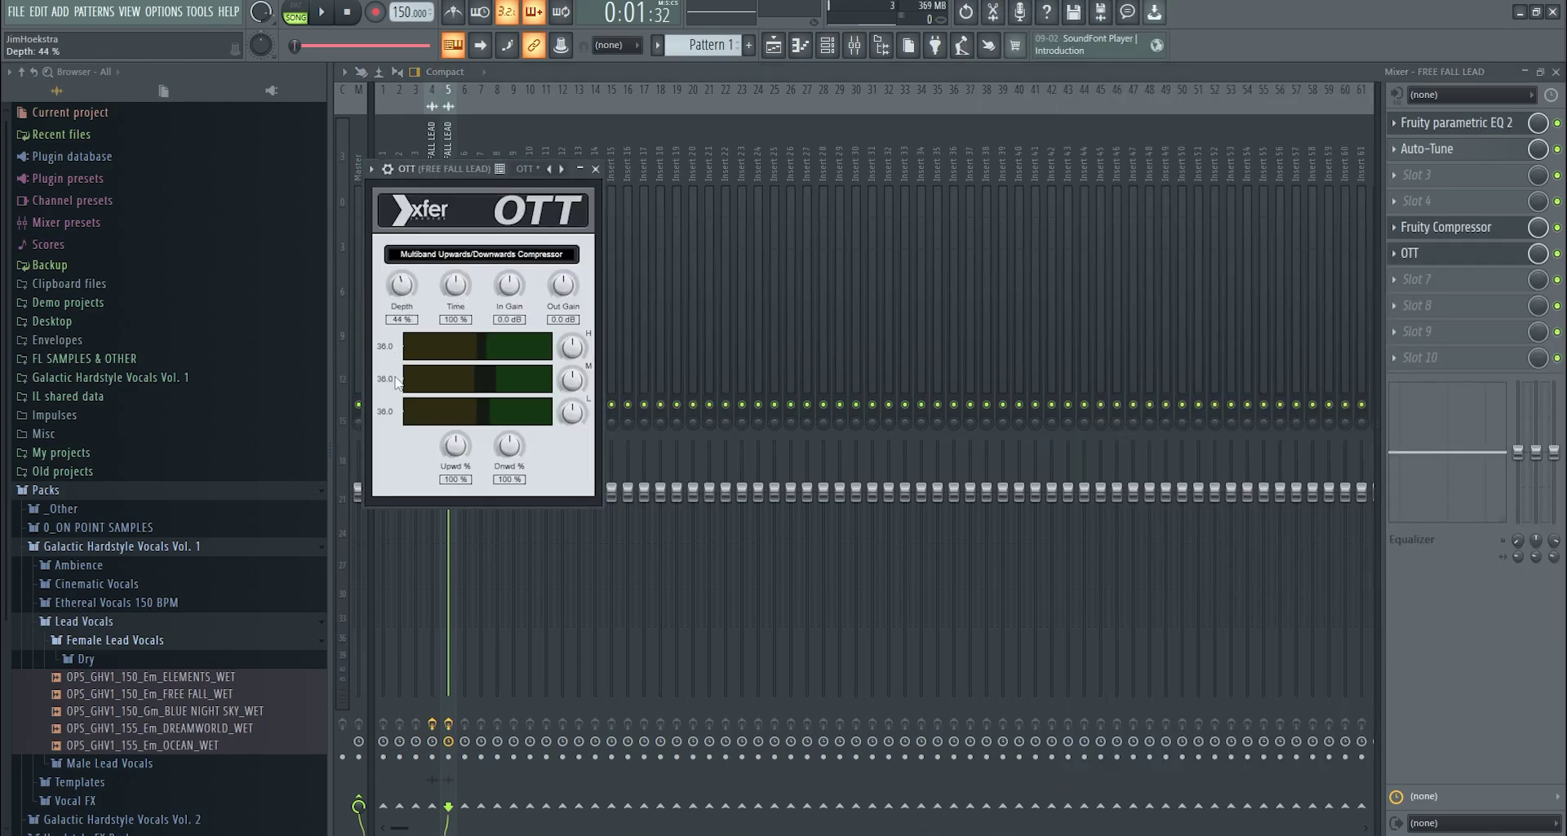
# - Load Fruity Limiter in slot 8 of the FREE FALL LEAD insert and lower its ceiling while the vocal plays
pyautogui.moveTo(462, 167); pyautogui.dragTo(893, 174)
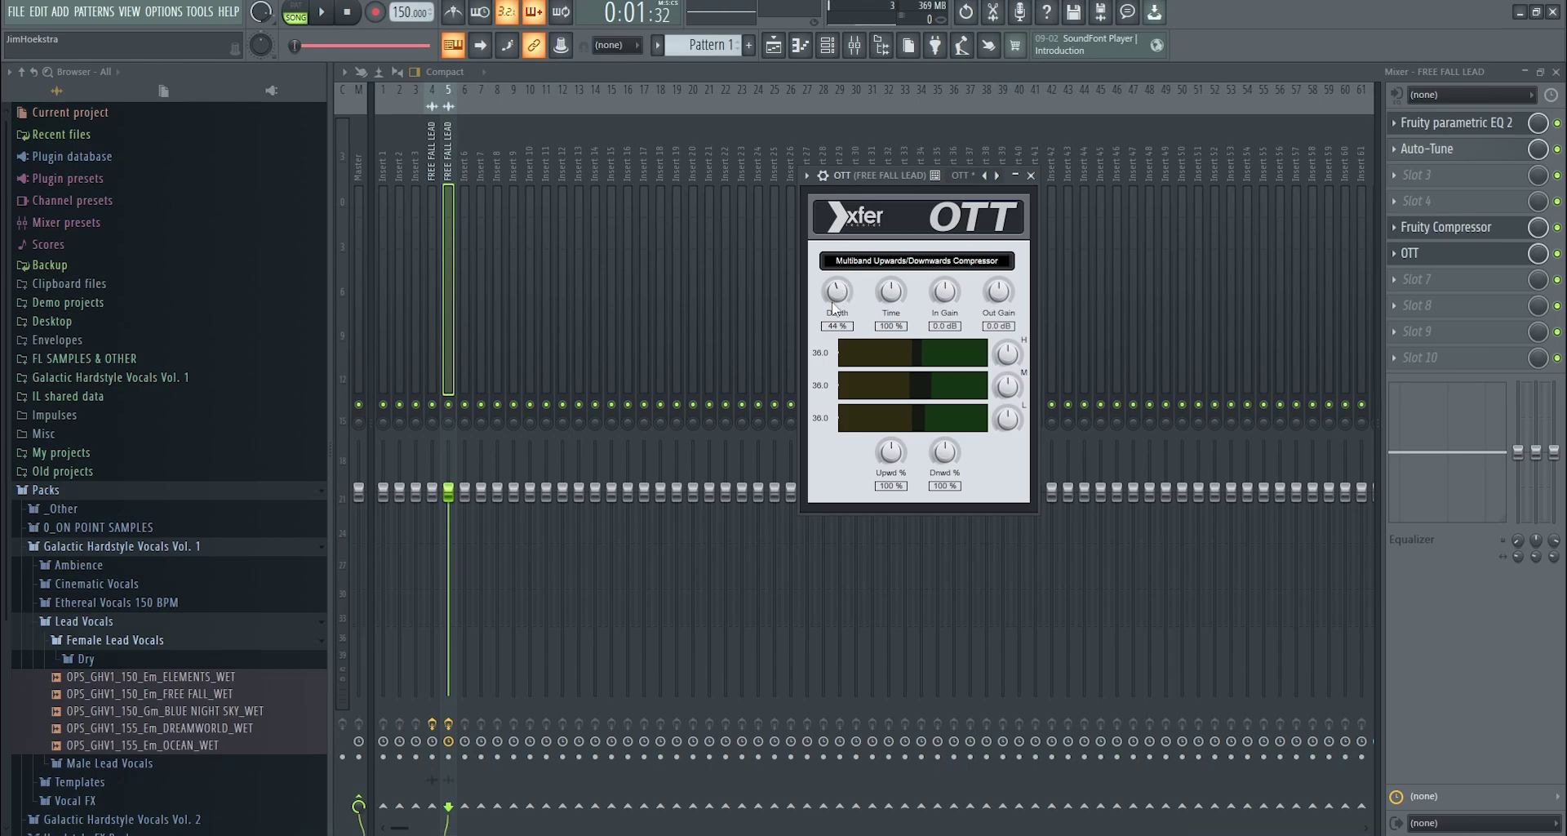
pyautogui.click(869, 161)
pyautogui.click(1449, 255)
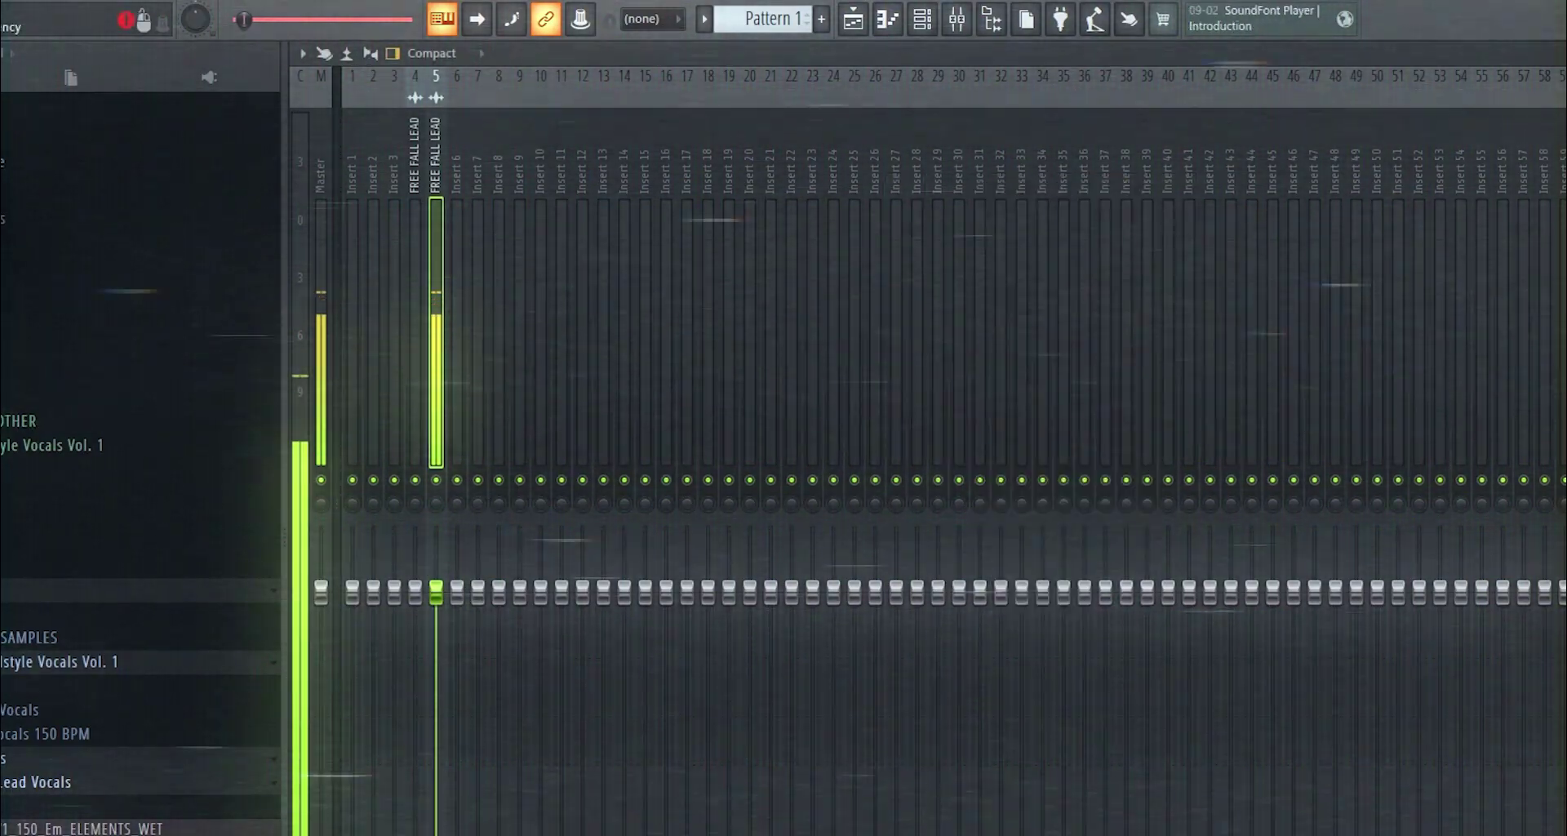
pyautogui.click(1395, 306)
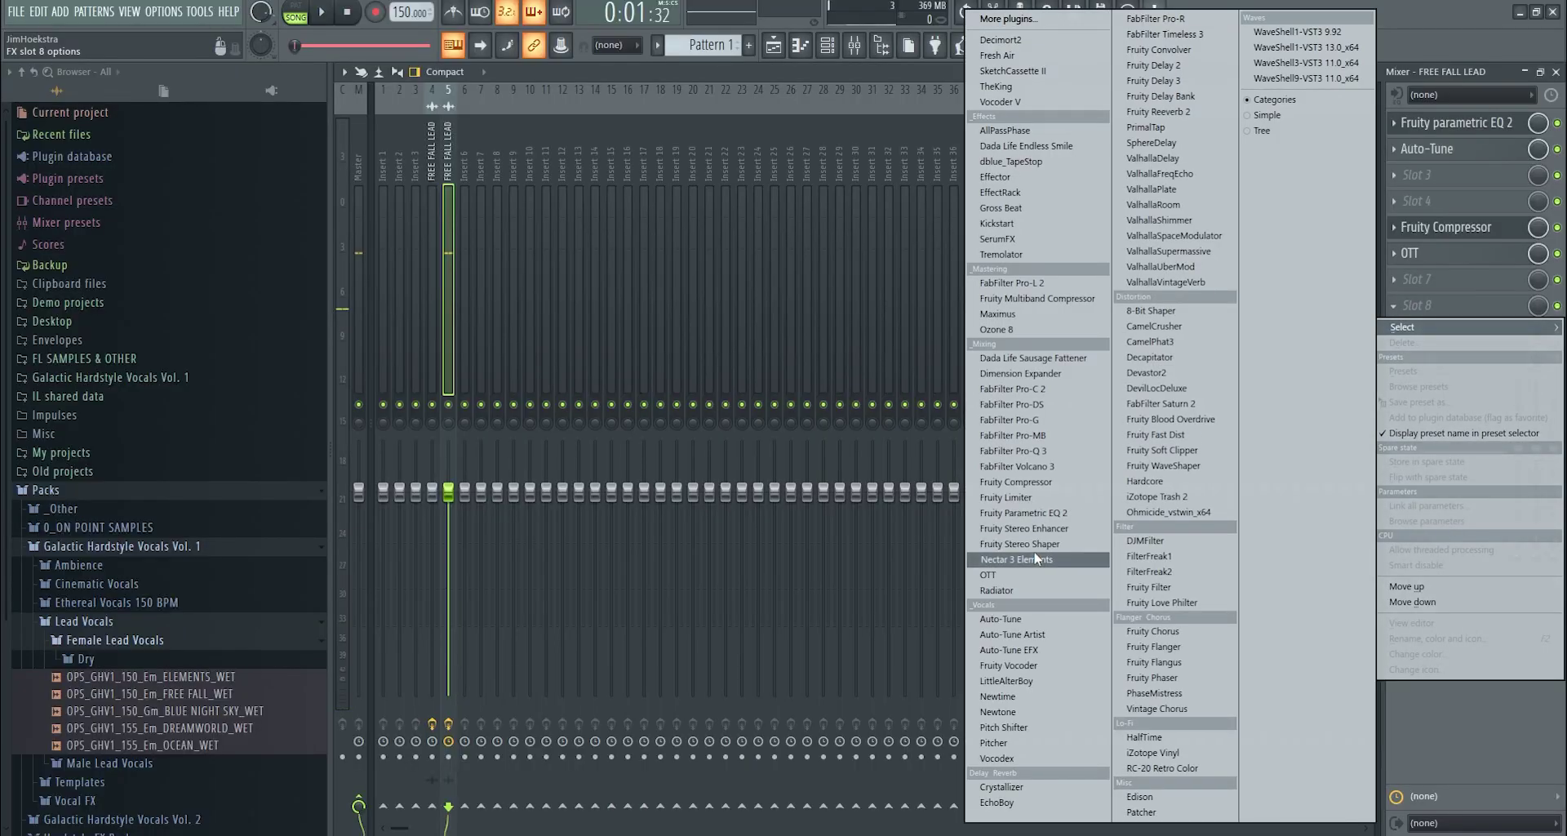
pyautogui.click(1013, 497)
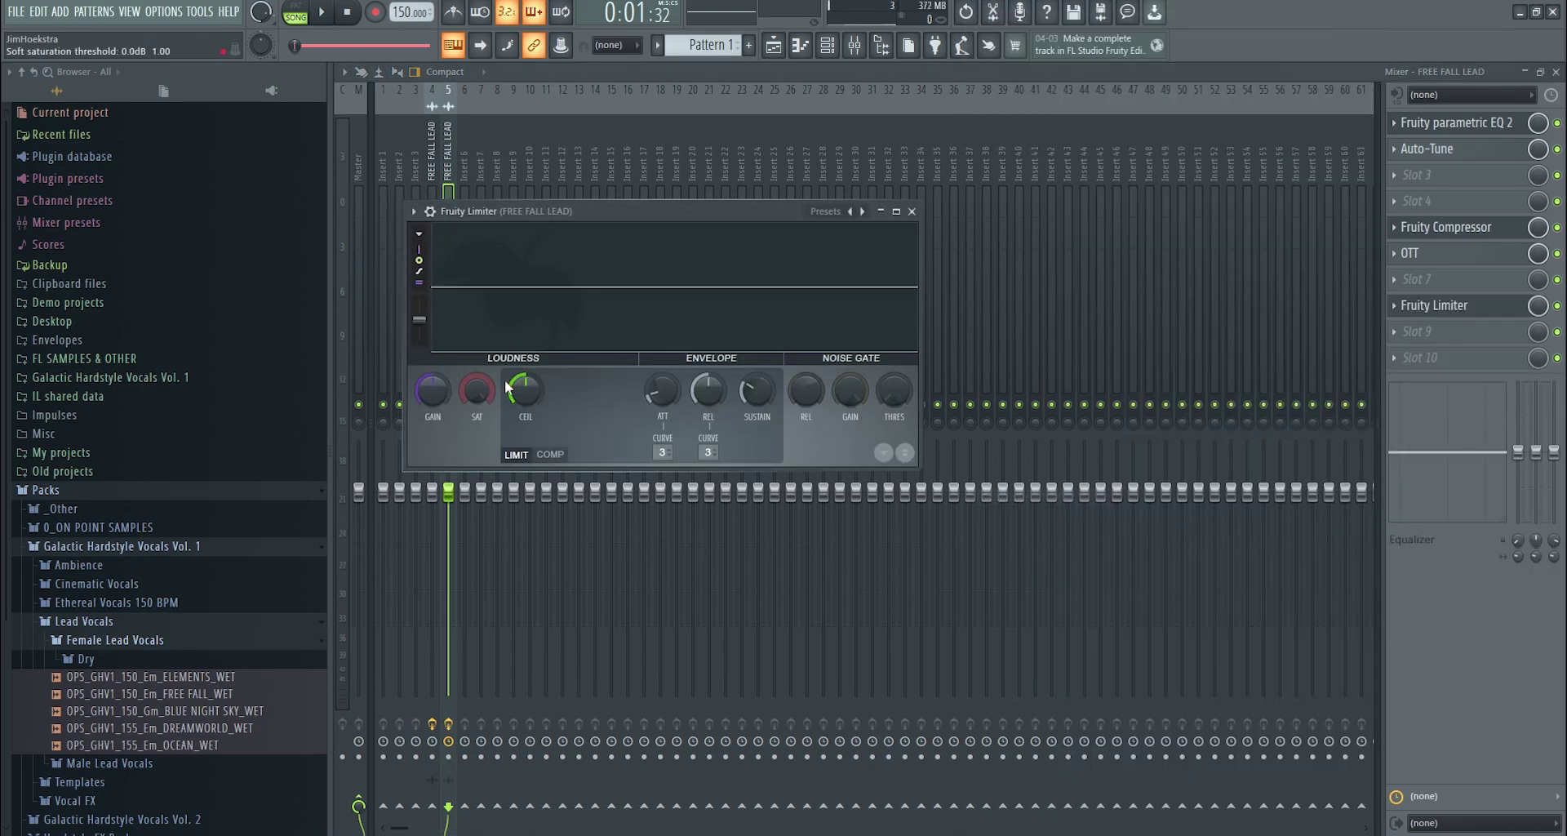
pyautogui.moveTo(525, 391); pyautogui.dragTo(525, 411)
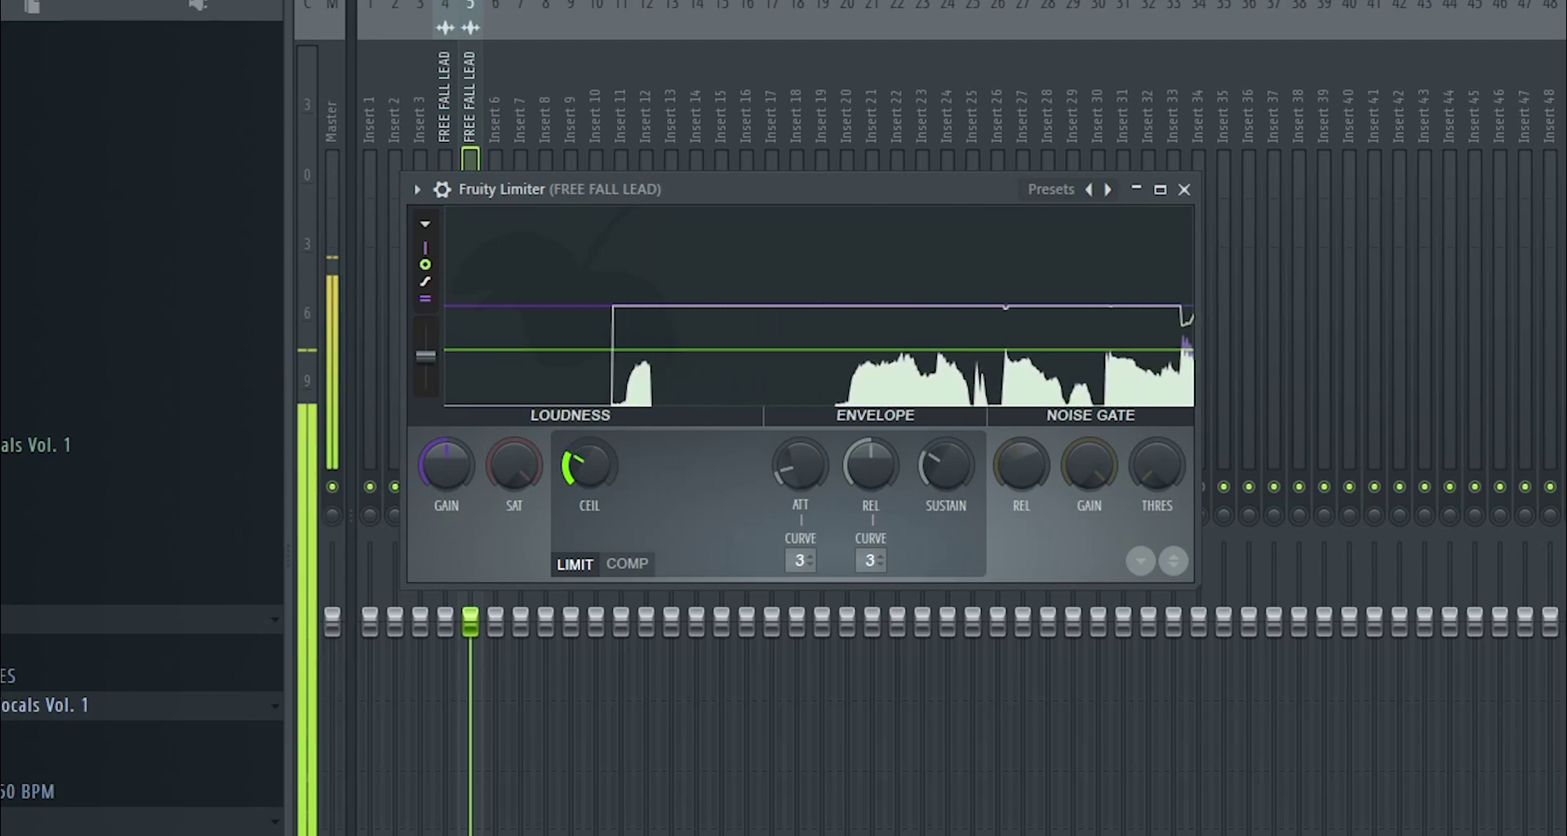
pyautogui.moveTo(576, 466); pyautogui.dragTo(576, 451)
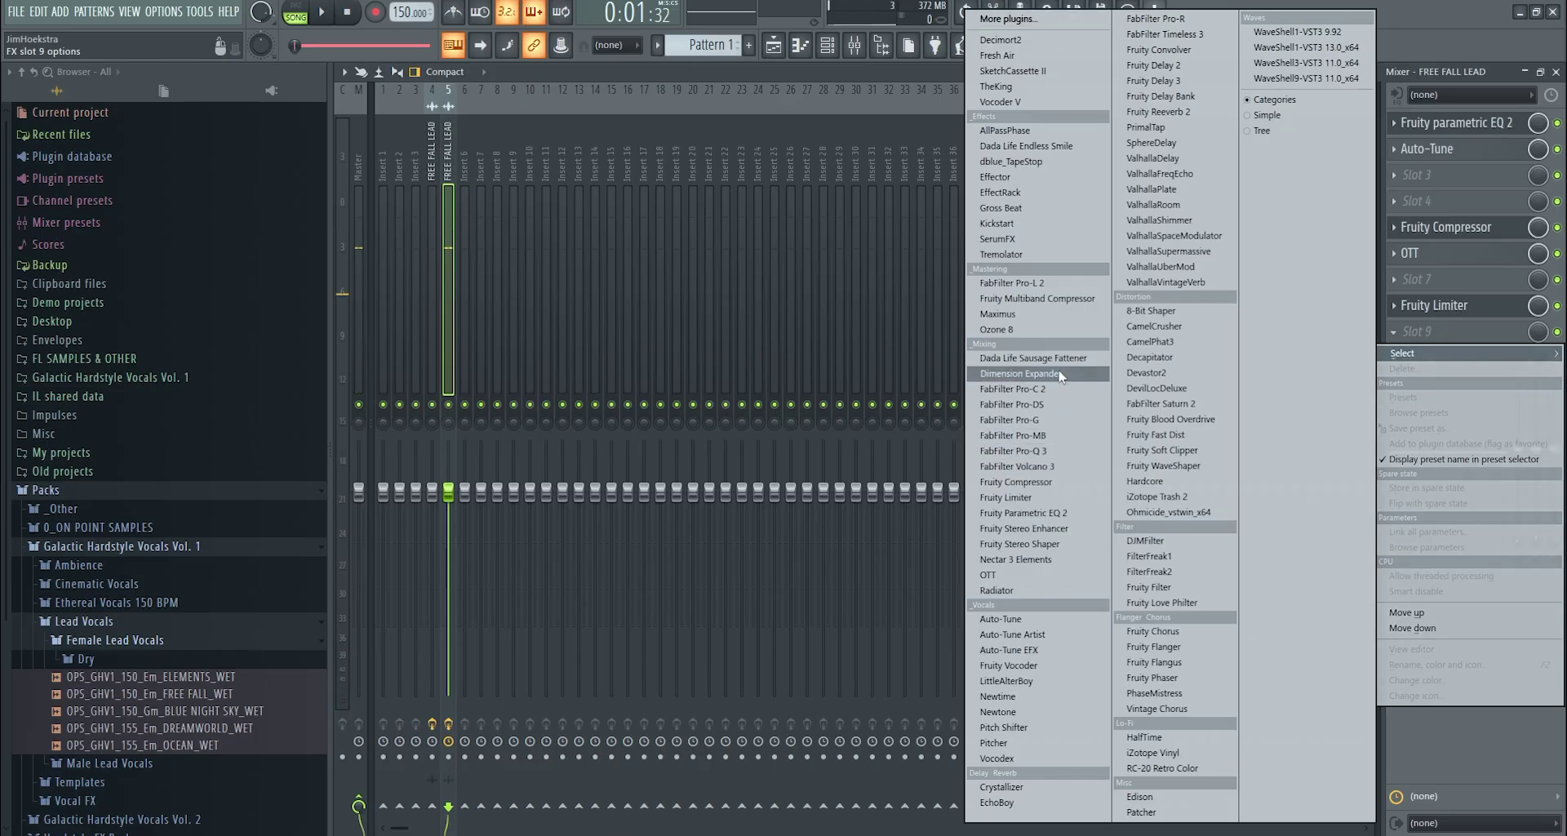
# - Load FabFilter Pro-DS in slot 9 and move band 6 of the slot 1 EQ into the treble range
pyautogui.click(1047, 406)
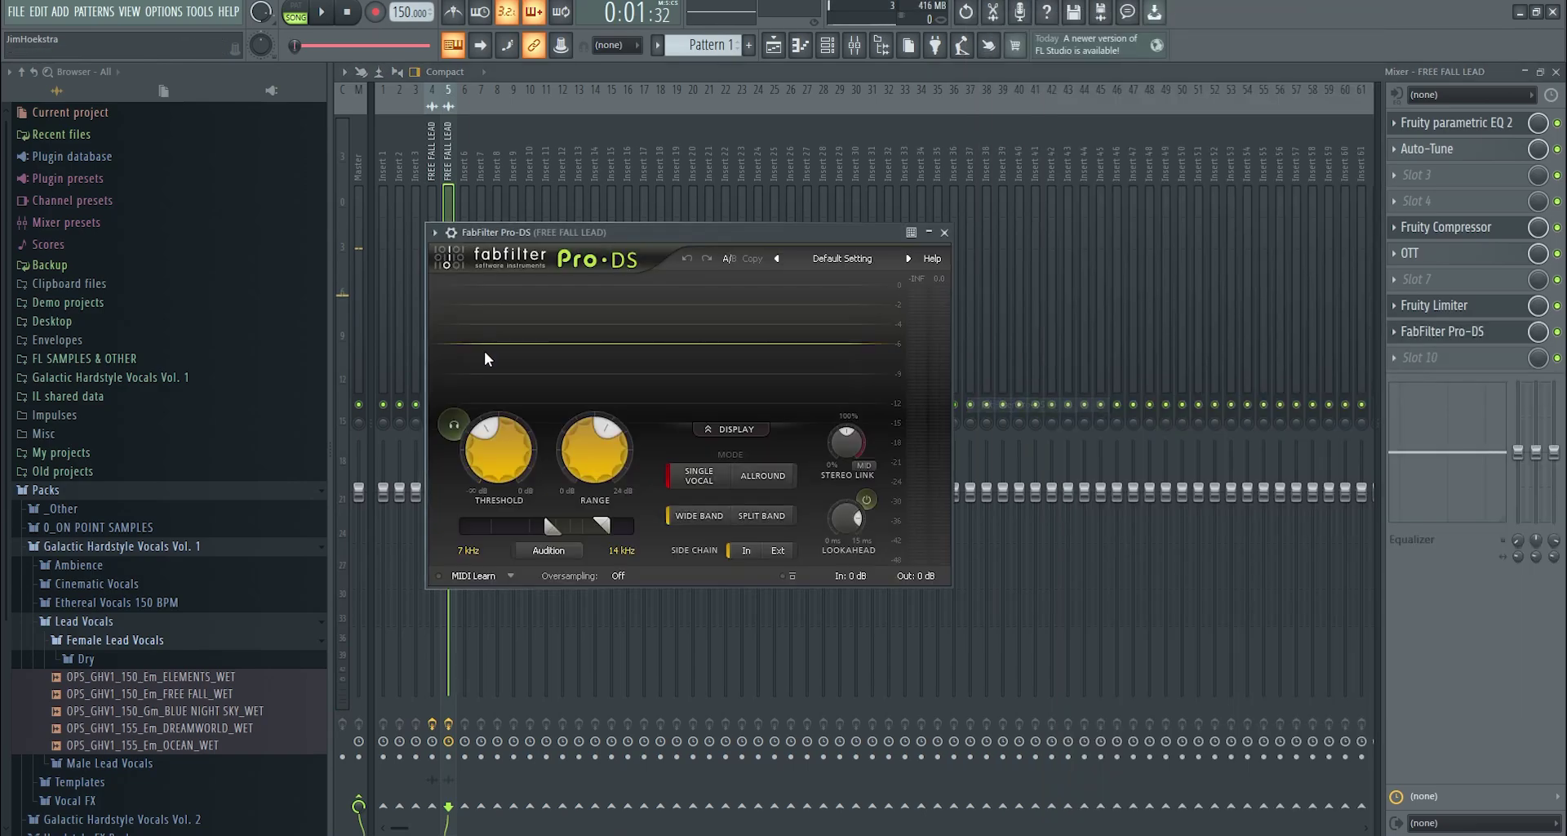
pyautogui.click(1471, 128)
pyautogui.press('space')
pyautogui.moveTo(690, 354); pyautogui.dragTo(764, 331)
pyautogui.press('space')
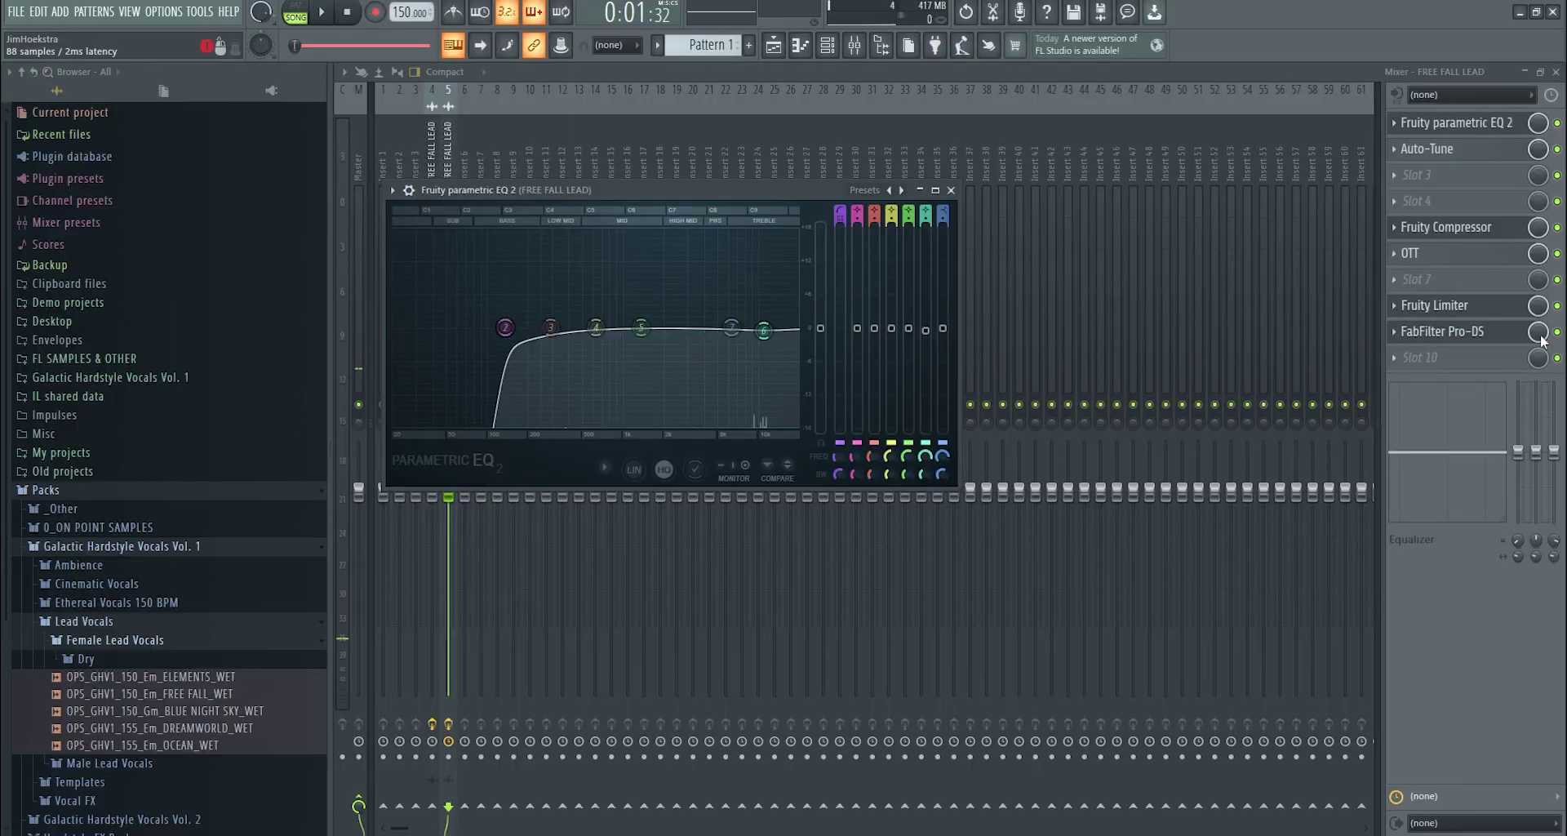
pyautogui.press('Escape')
# - Apply the Single Vocal preset Female Wide Band to FabFilter Pro-DS and audition the vocal
pyautogui.click(1527, 341)
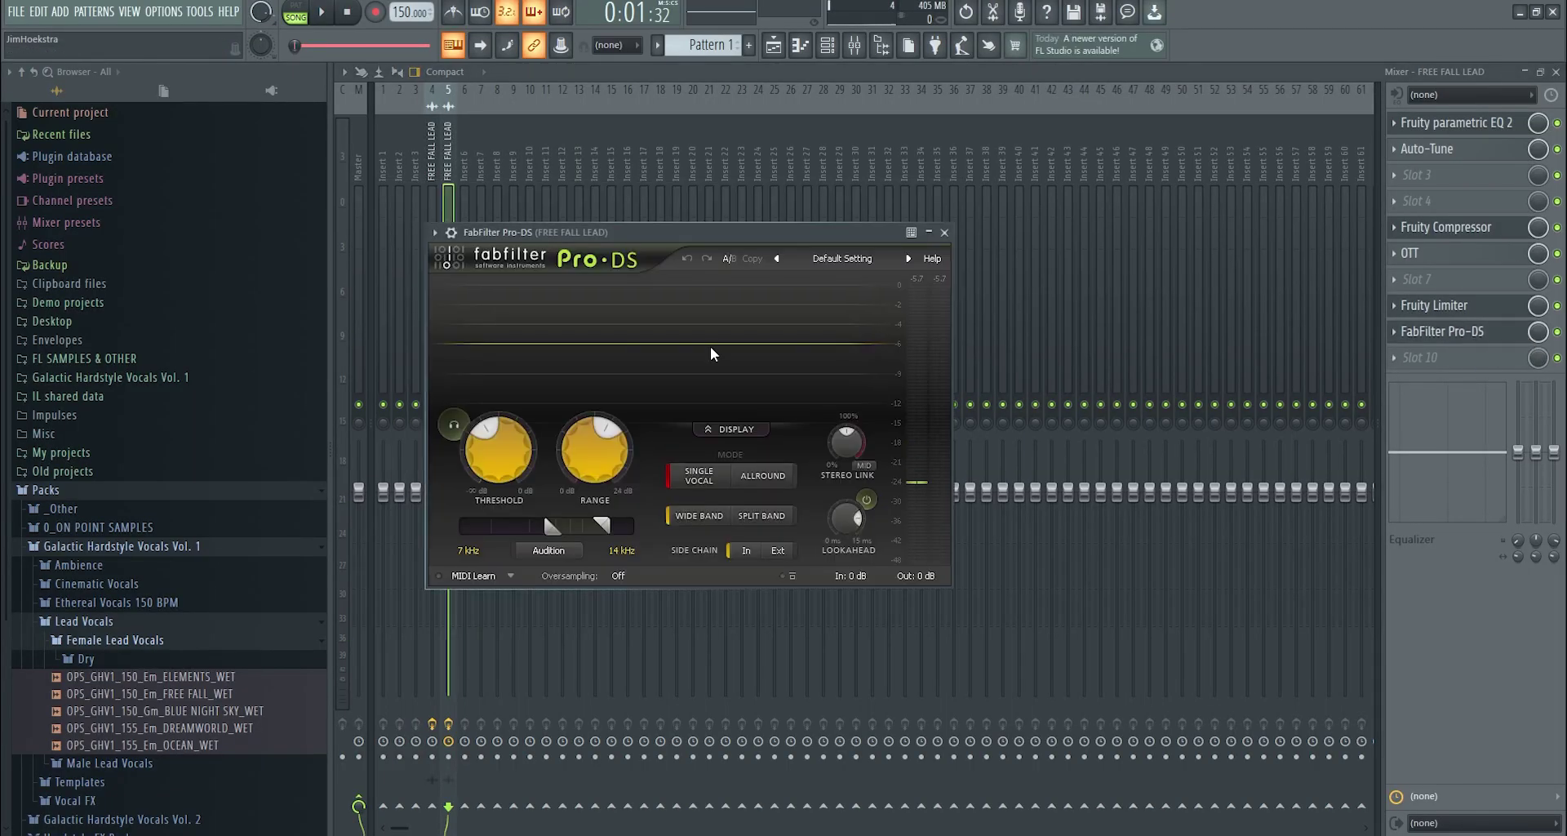
pyautogui.moveTo(604, 527); pyautogui.dragTo(613, 526)
pyautogui.click(845, 260)
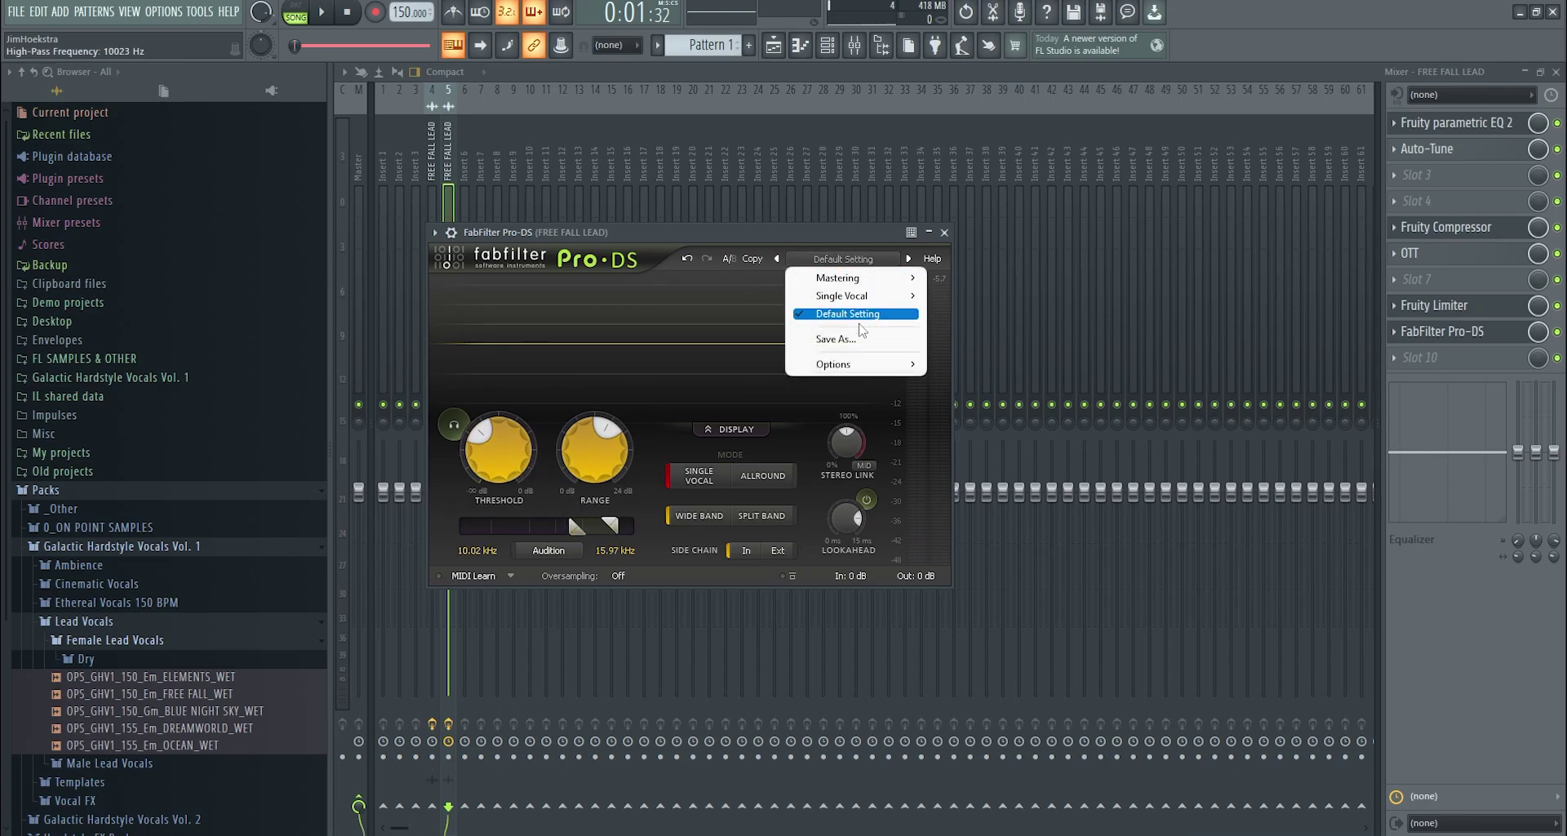
pyautogui.moveTo(884, 299)
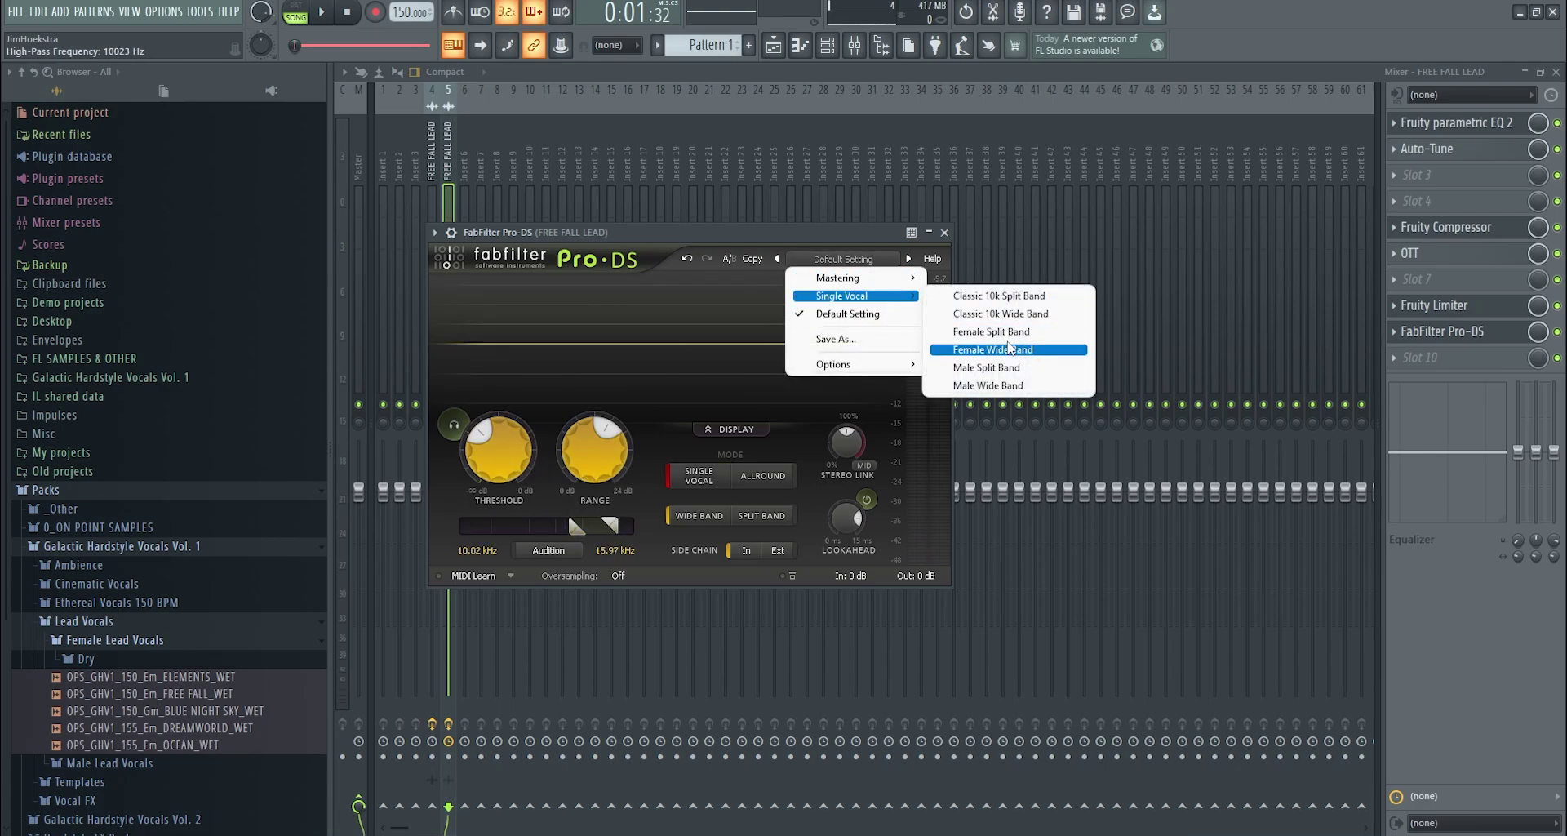
pyautogui.click(1011, 350)
pyautogui.press('space')
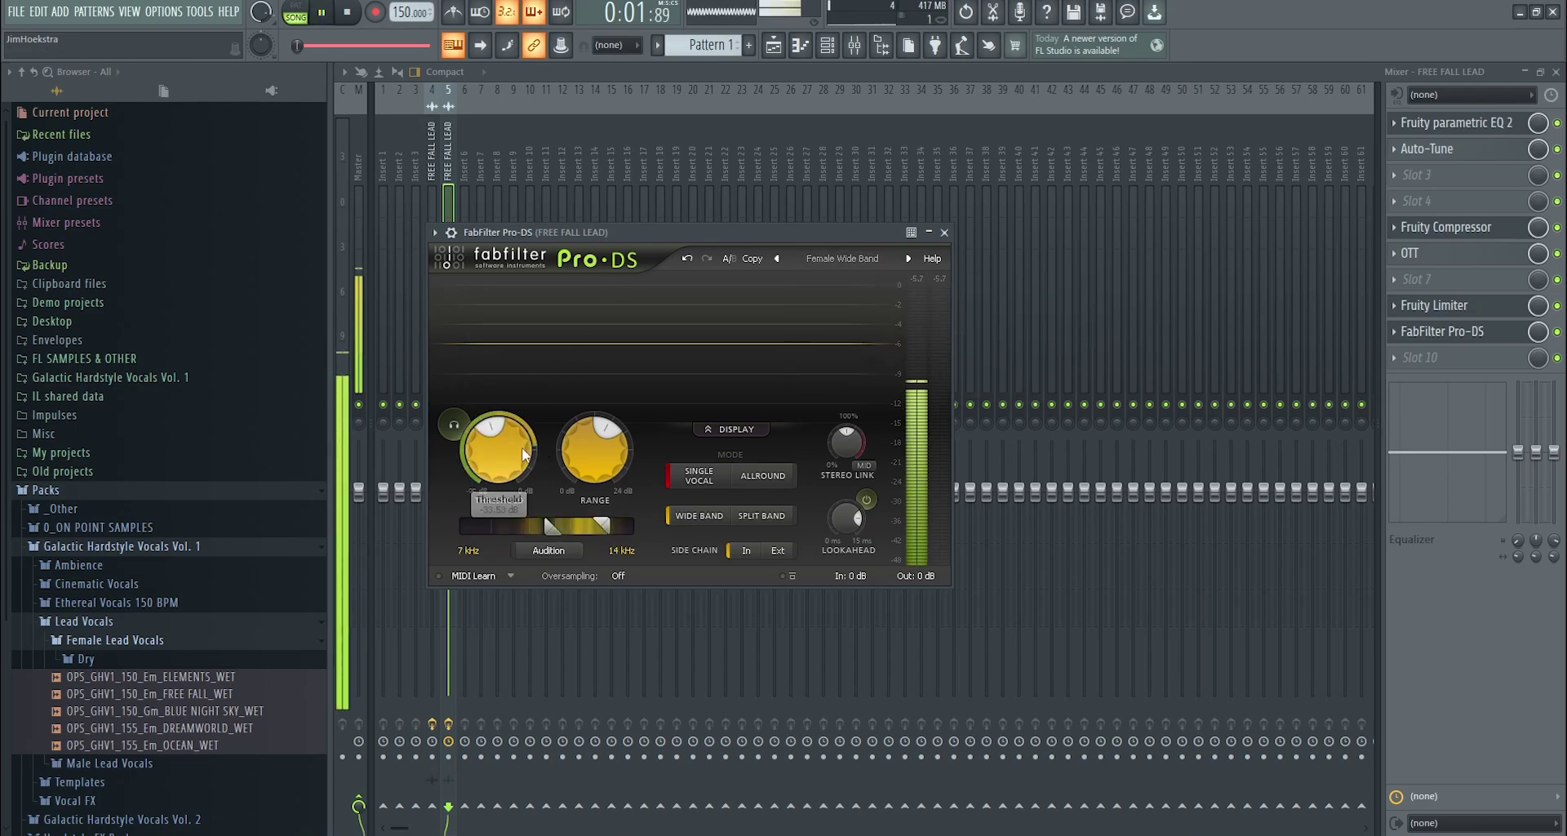
pyautogui.press('space')
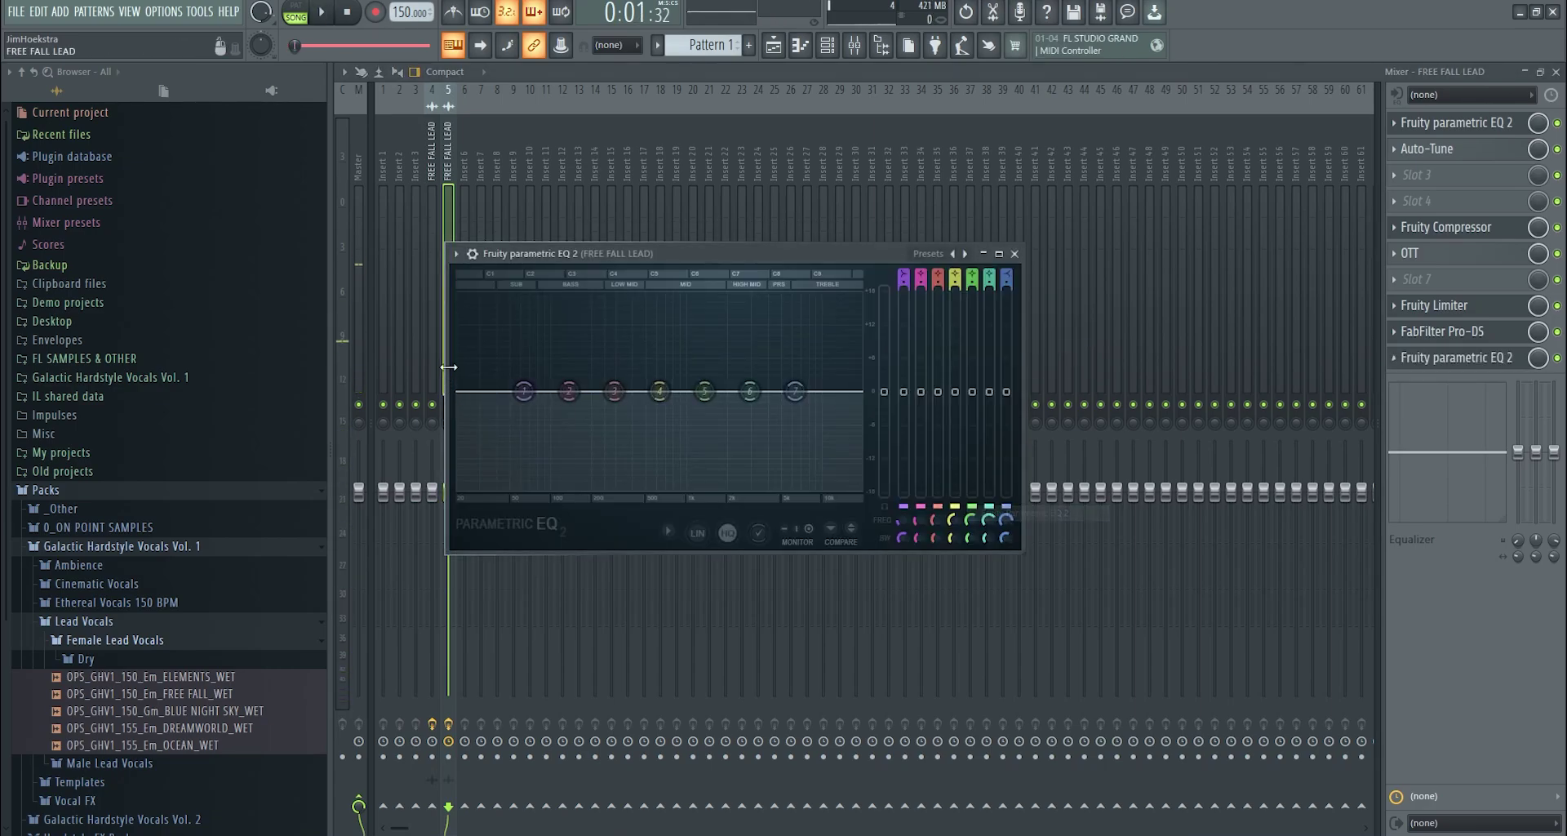
# - In the slot 10 Fruity parametric EQ 2, make band 1 a high-pass filter and cut the low mids slightly with band 4
pyautogui.rightClick(524, 391)
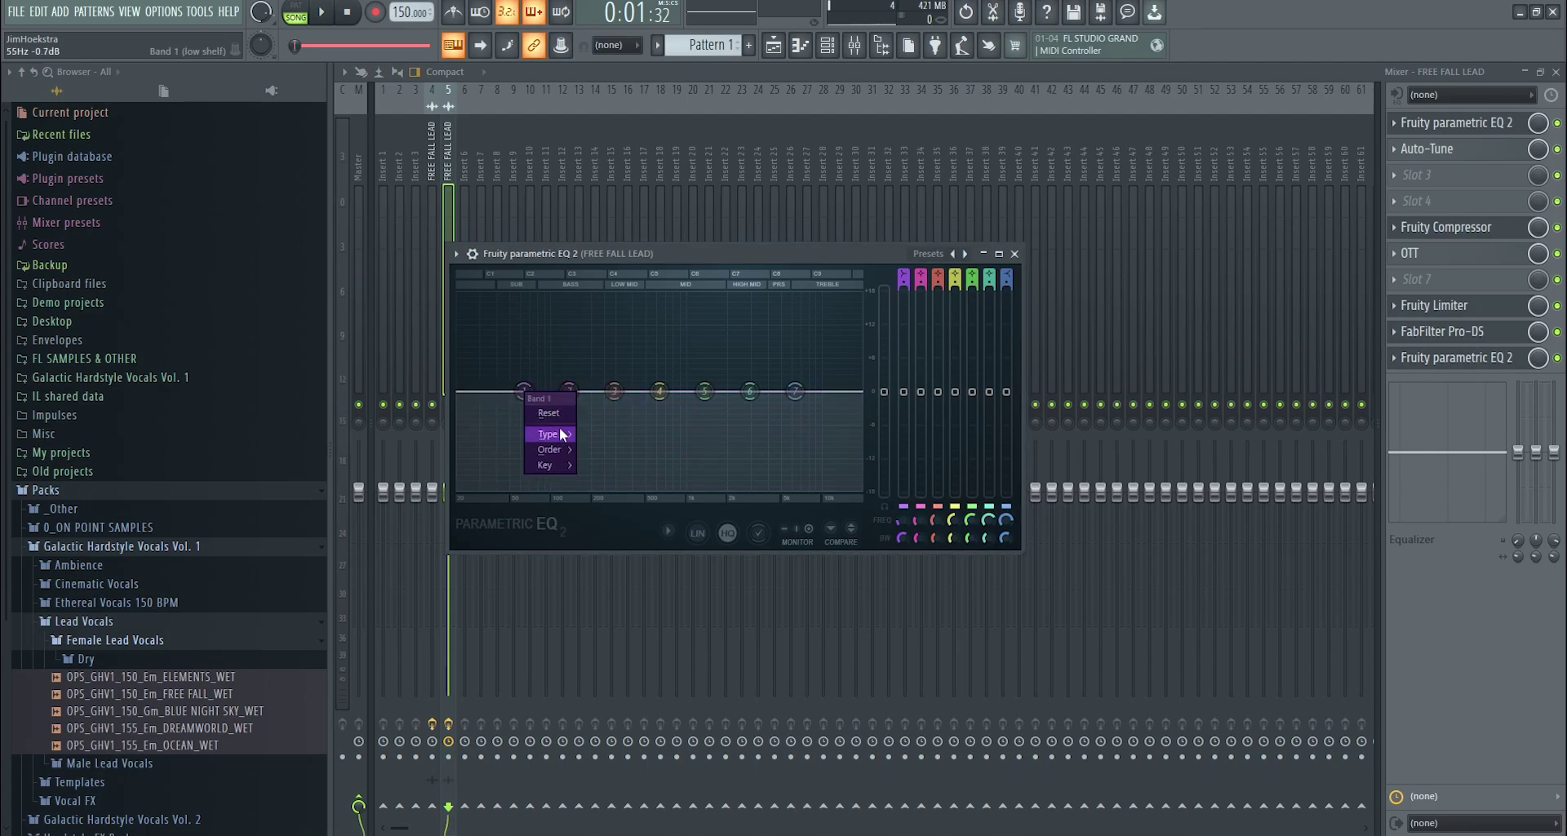
pyautogui.click(606, 477)
pyautogui.moveTo(523, 391); pyautogui.dragTo(622, 403)
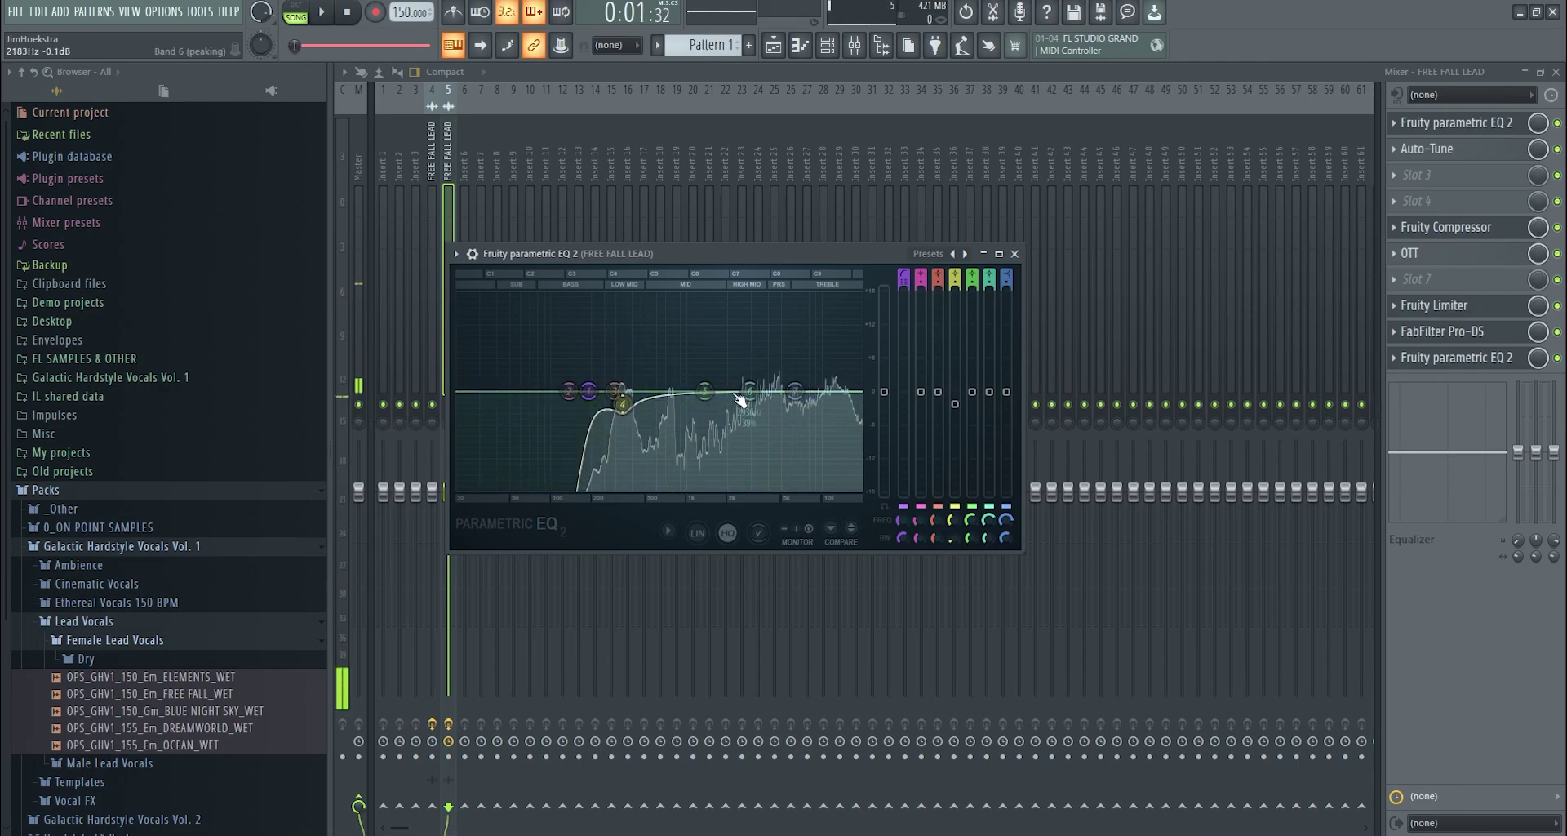
pyautogui.hotkey('ctrl', 'z')
pyautogui.hotkey('ctrl', 'z')
pyautogui.moveTo(623, 327); pyautogui.dragTo(624, 394)
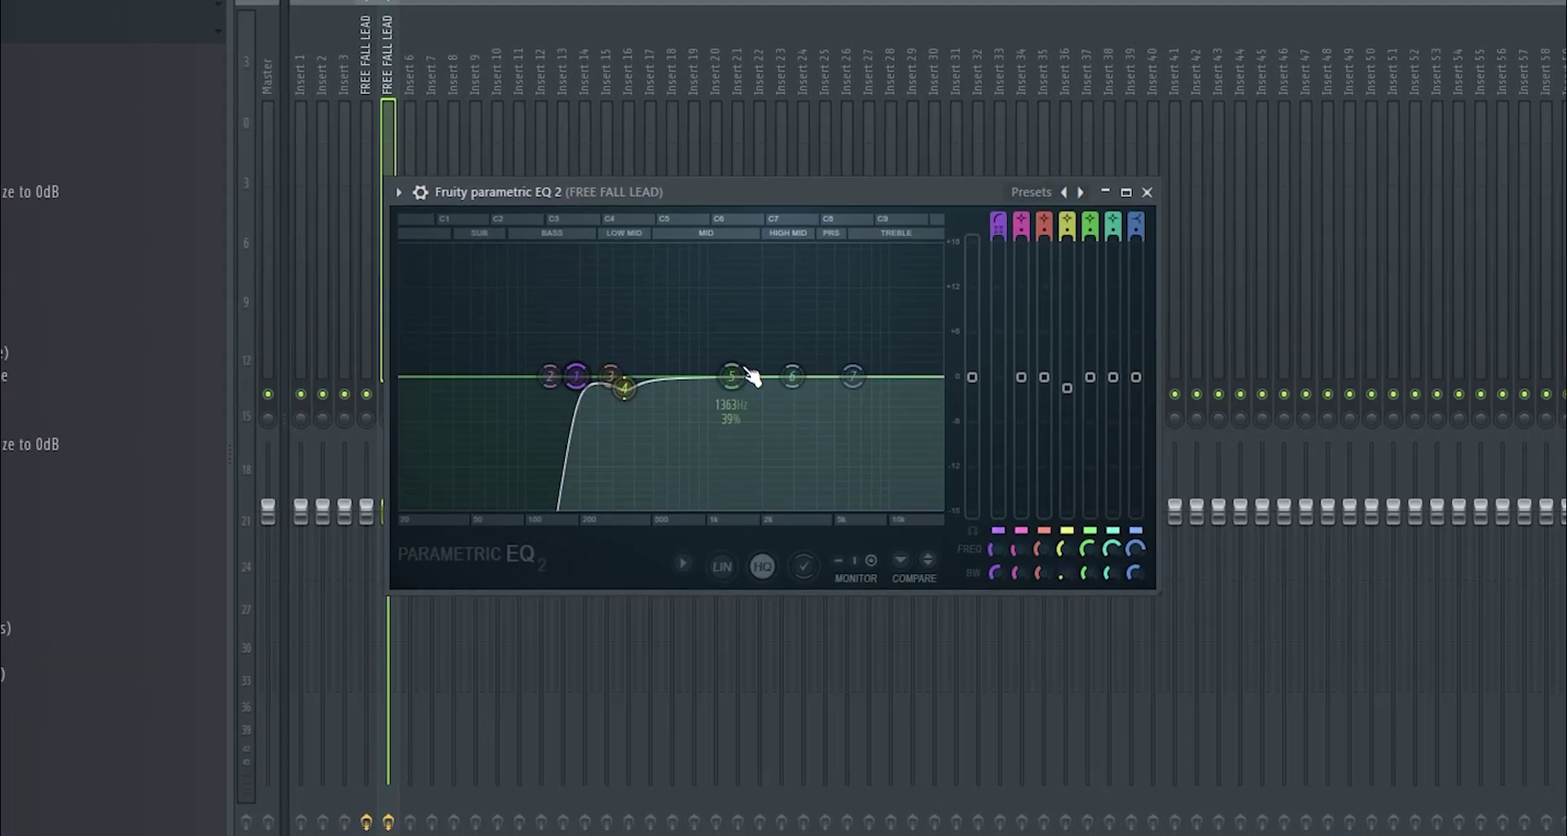
# - While the vocal plays, cut bands 5 and 6 slightly and lower band 3 by about 4 dB near 273 Hz
pyautogui.press('space')
pyautogui.moveTo(716, 380); pyautogui.dragTo(685, 392)
pyautogui.moveTo(816, 387)
pyautogui.mouseDown()
pyautogui.moveTo(822, 371)
pyautogui.moveTo(812, 409)
pyautogui.moveTo(797, 402)
pyautogui.mouseUp()
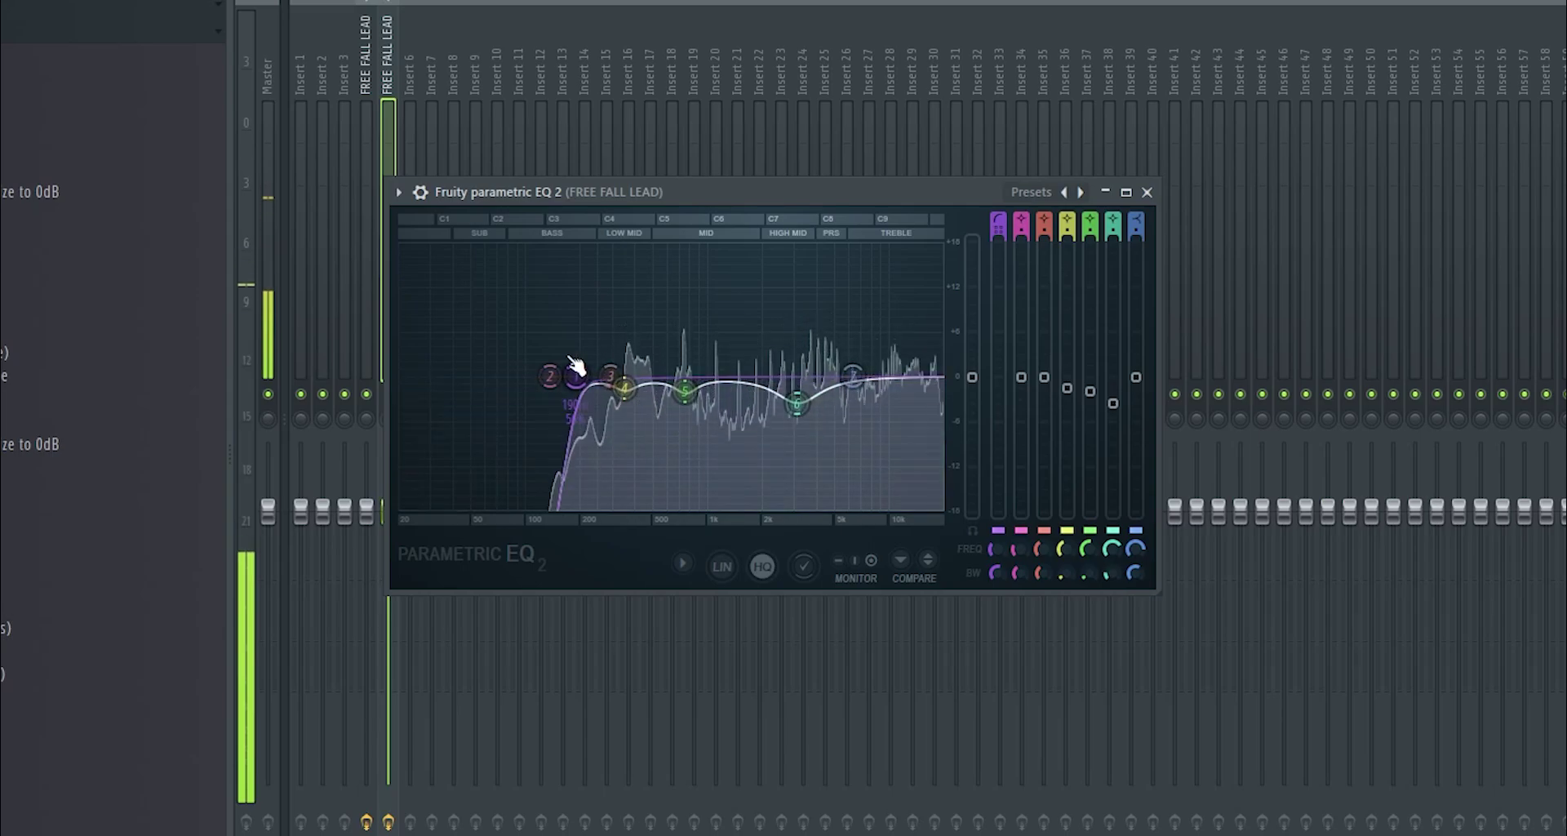
pyautogui.moveTo(610, 378); pyautogui.dragTo(620, 406)
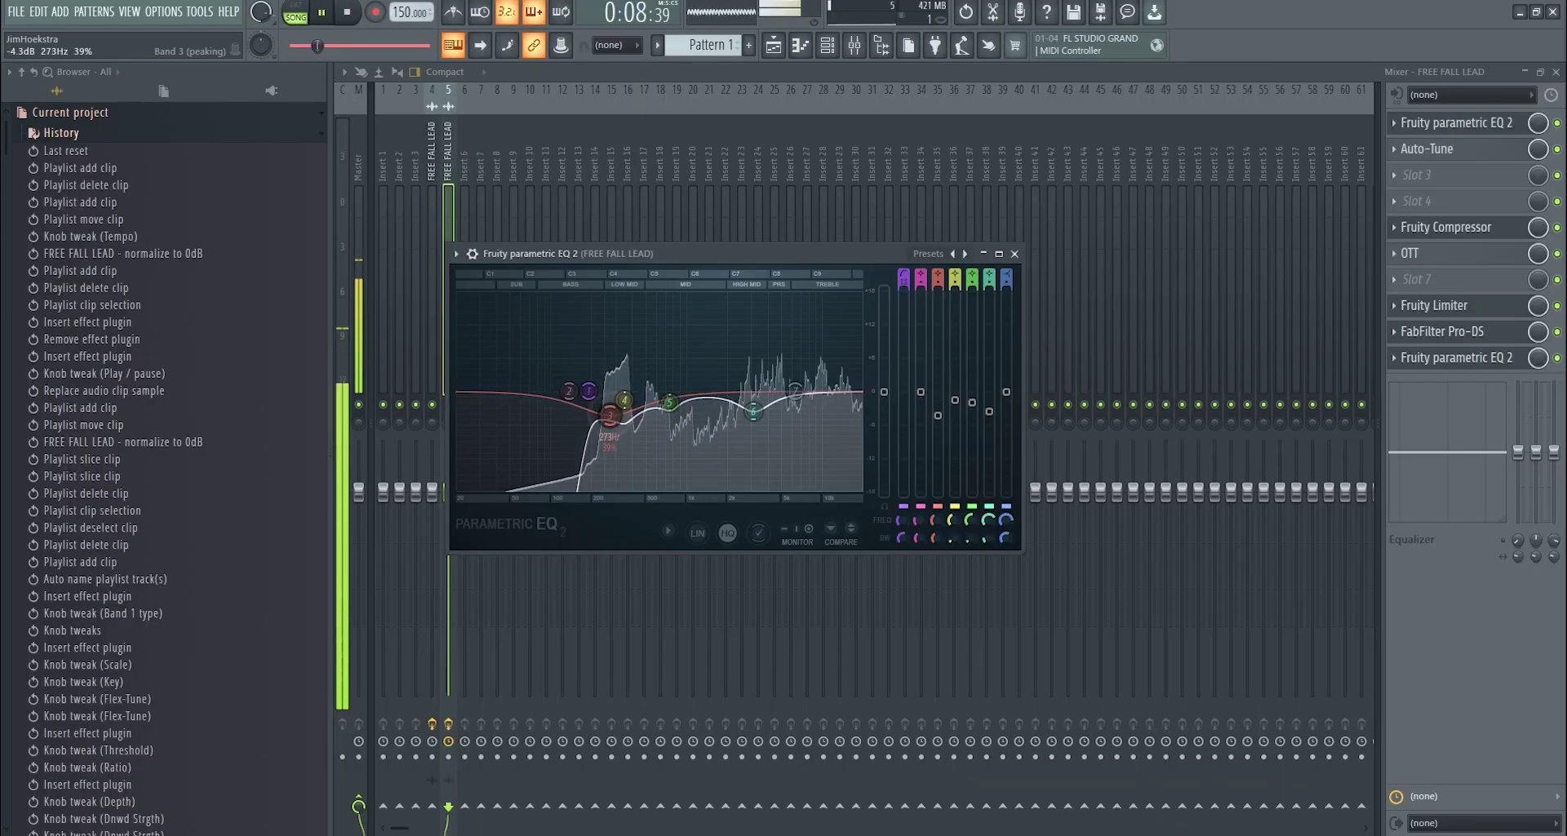
pyautogui.press('space')
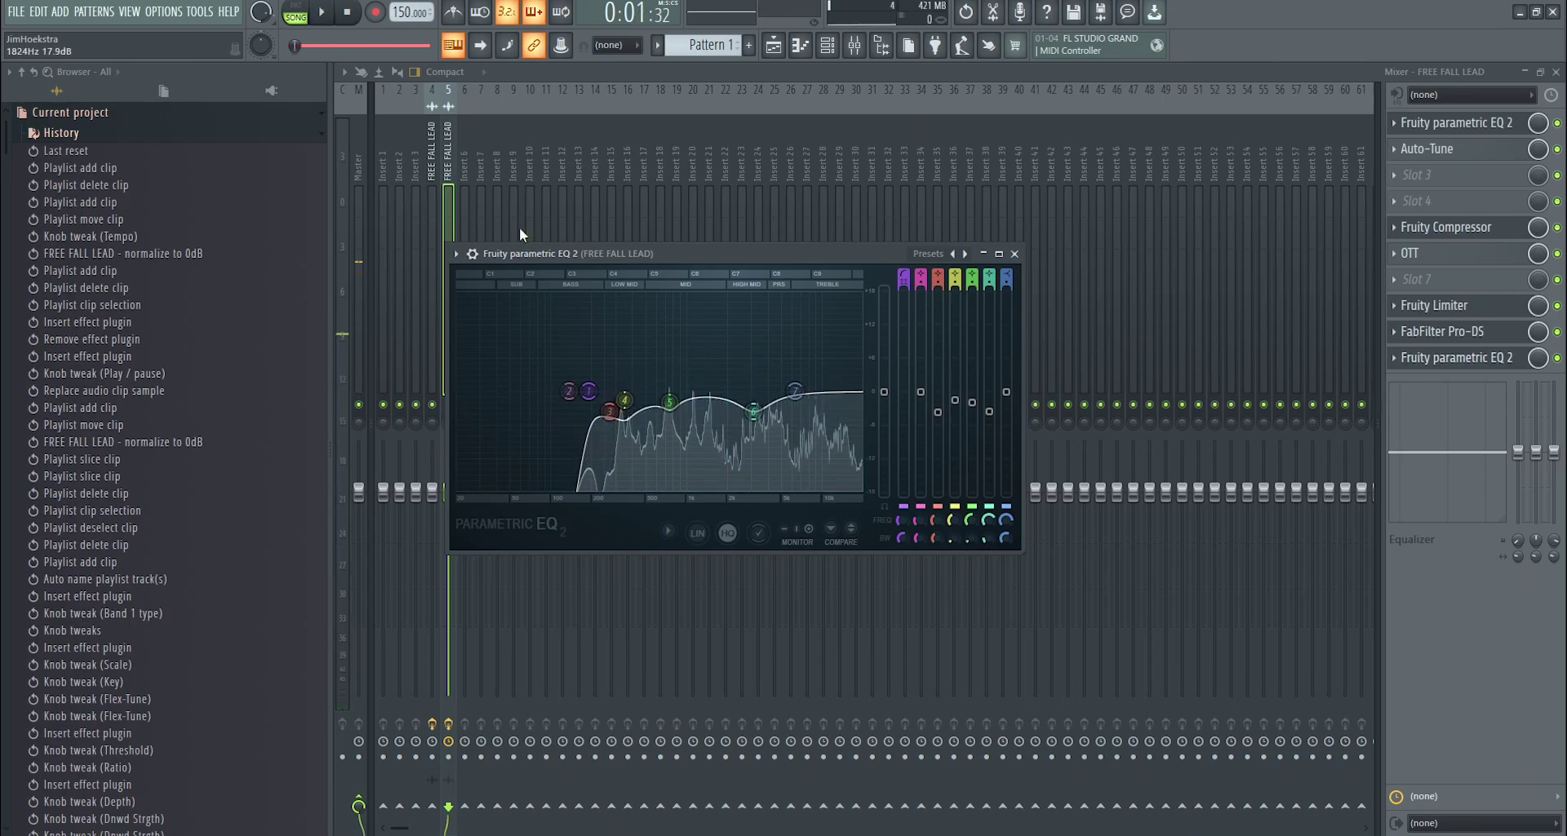
# - Review the vocal clip in the playlist and each plugin in the FREE FALL LEAD effect chain
pyautogui.click(782, 51)
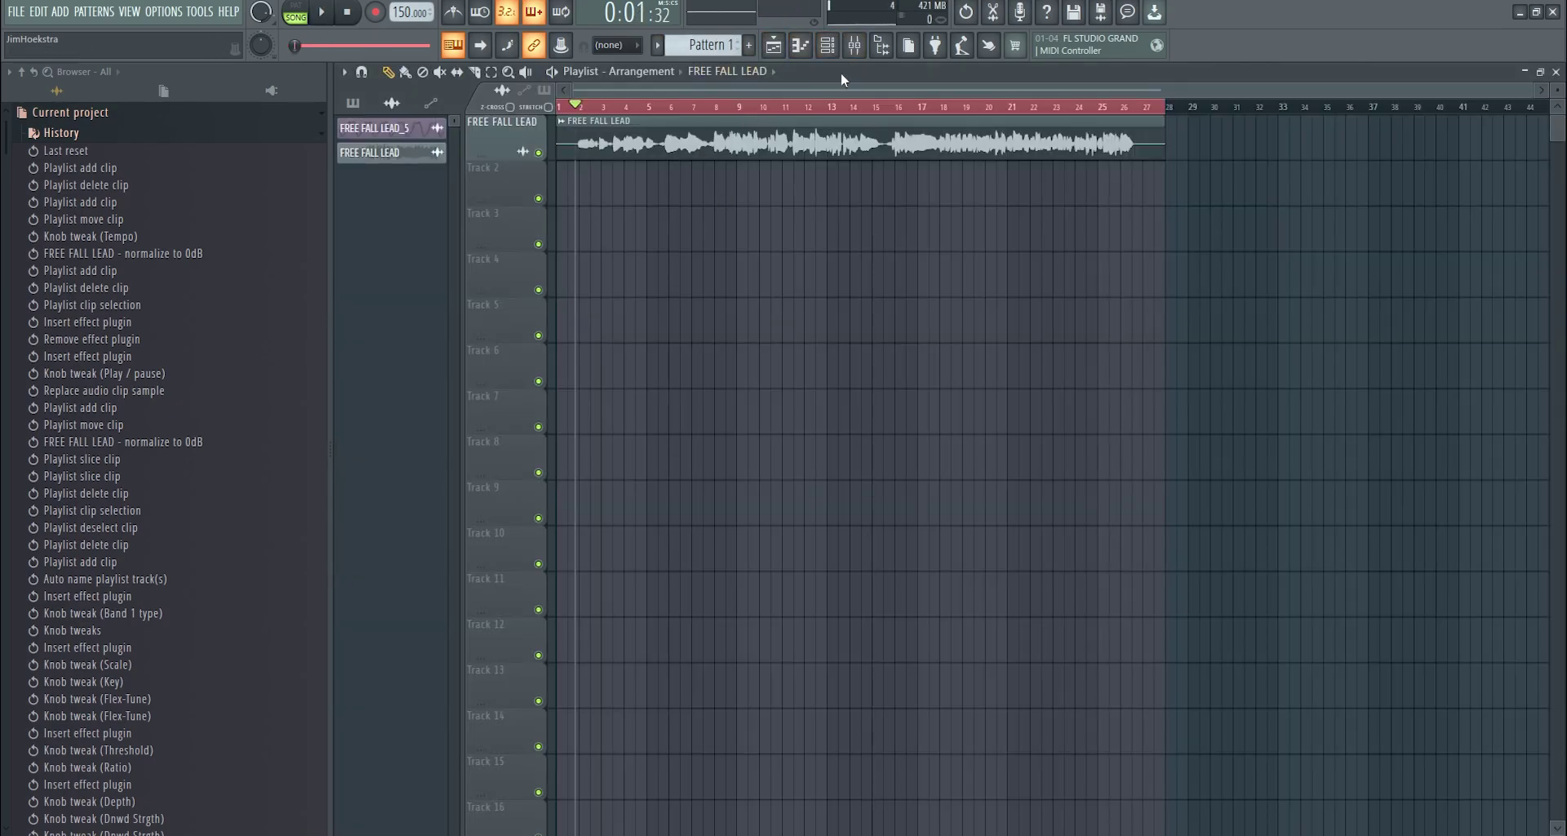
pyautogui.click(854, 44)
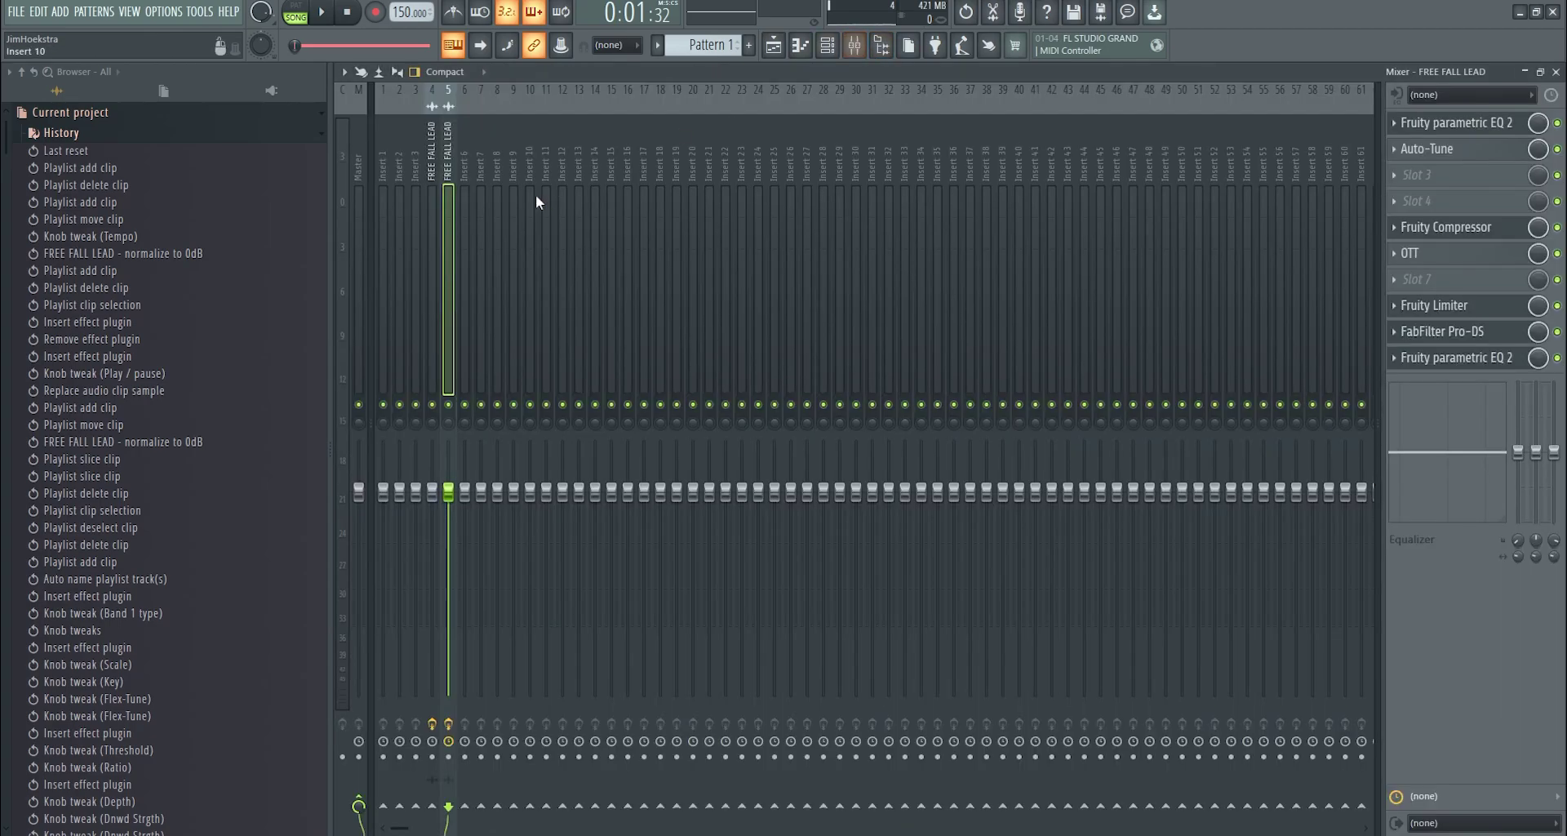
pyautogui.click(1452, 129)
pyautogui.click(1435, 150)
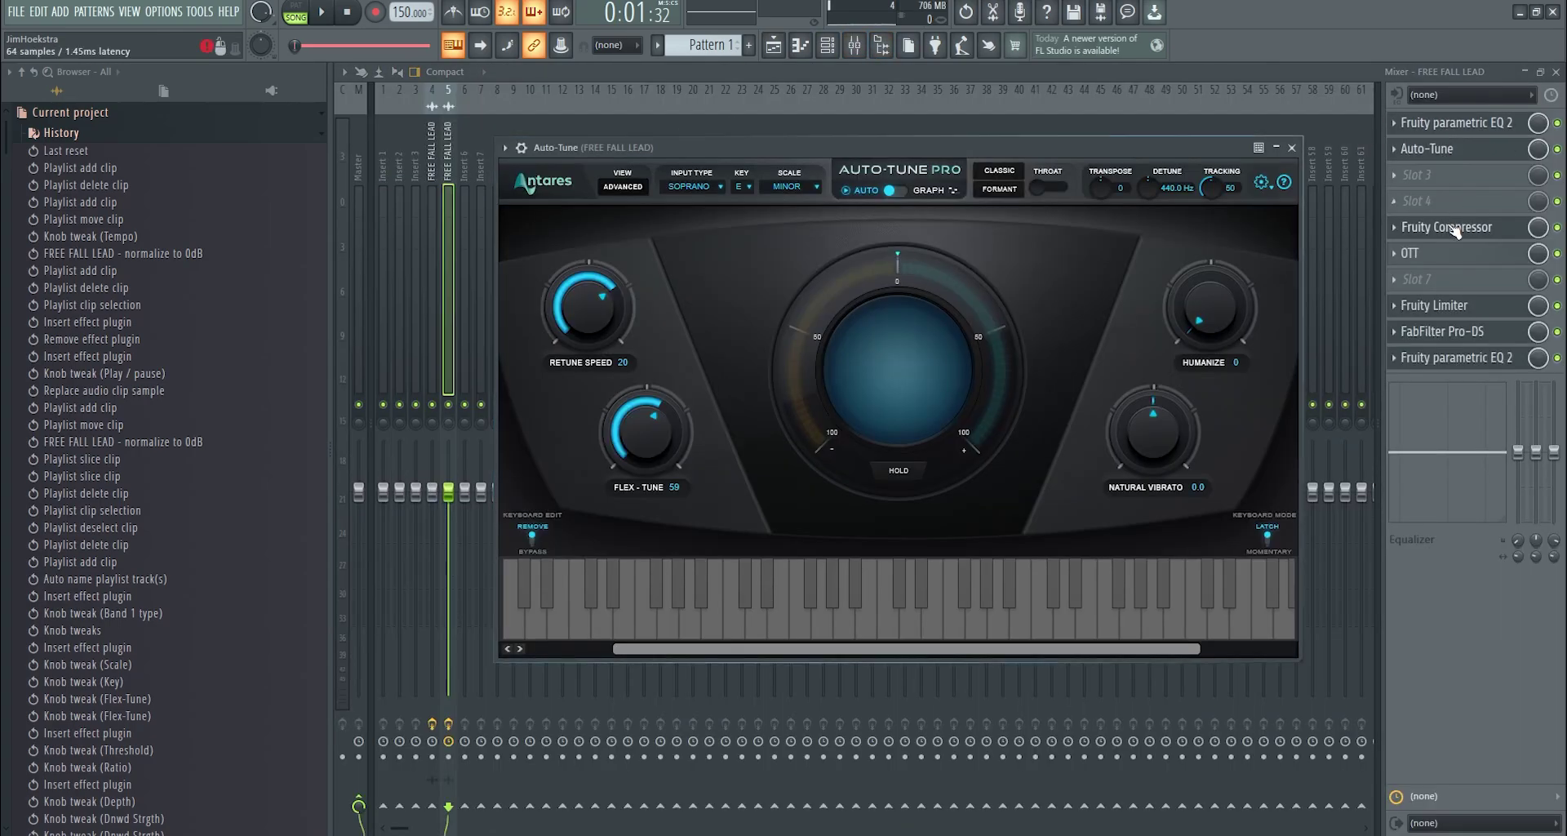
pyautogui.click(1443, 229)
pyautogui.click(1442, 255)
pyautogui.click(1438, 282)
pyautogui.click(1452, 310)
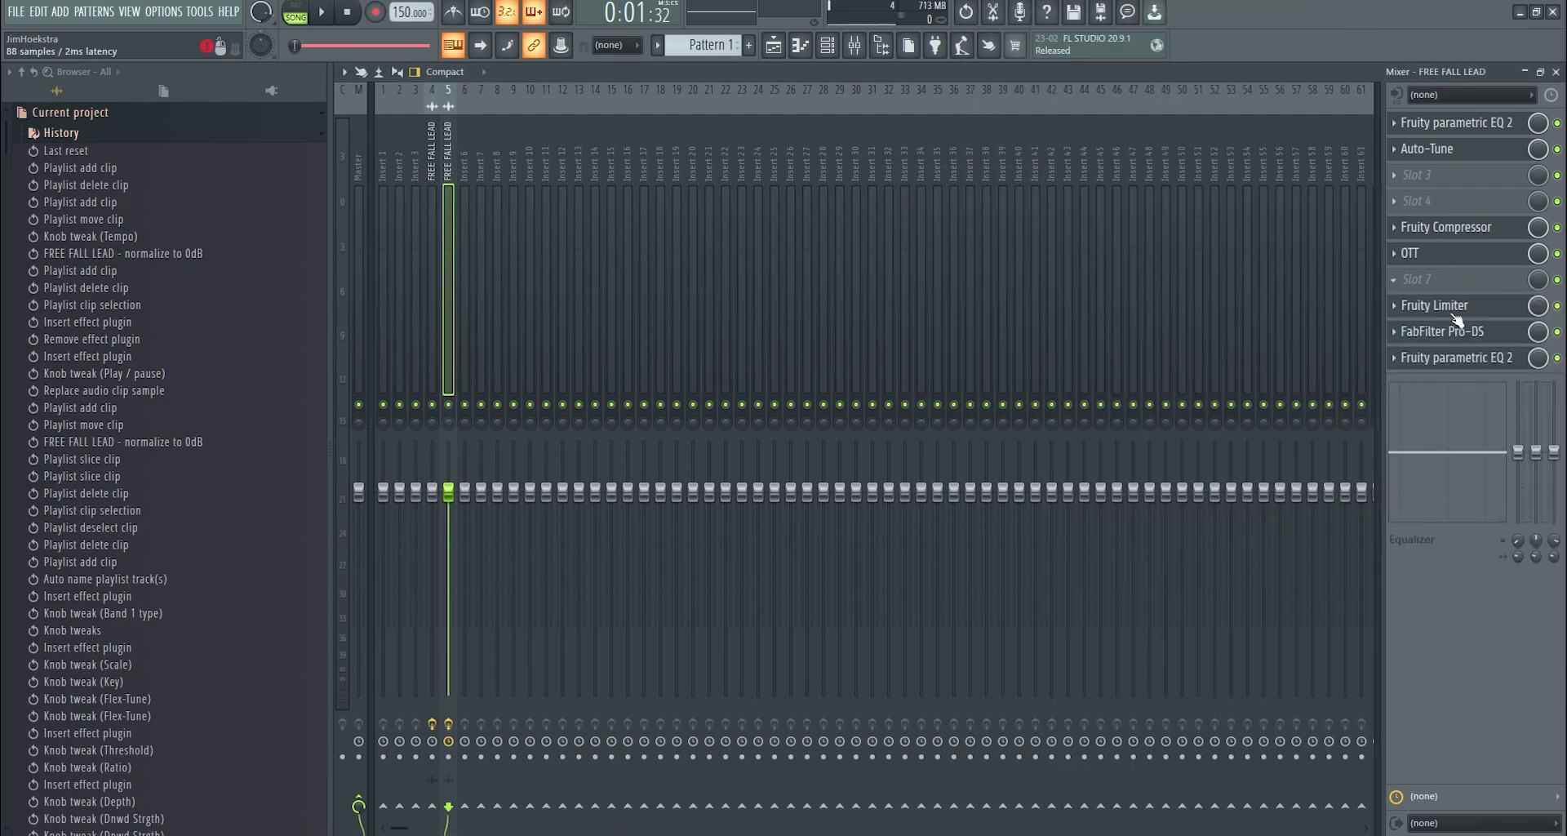
pyautogui.click(1453, 309)
pyautogui.click(1455, 331)
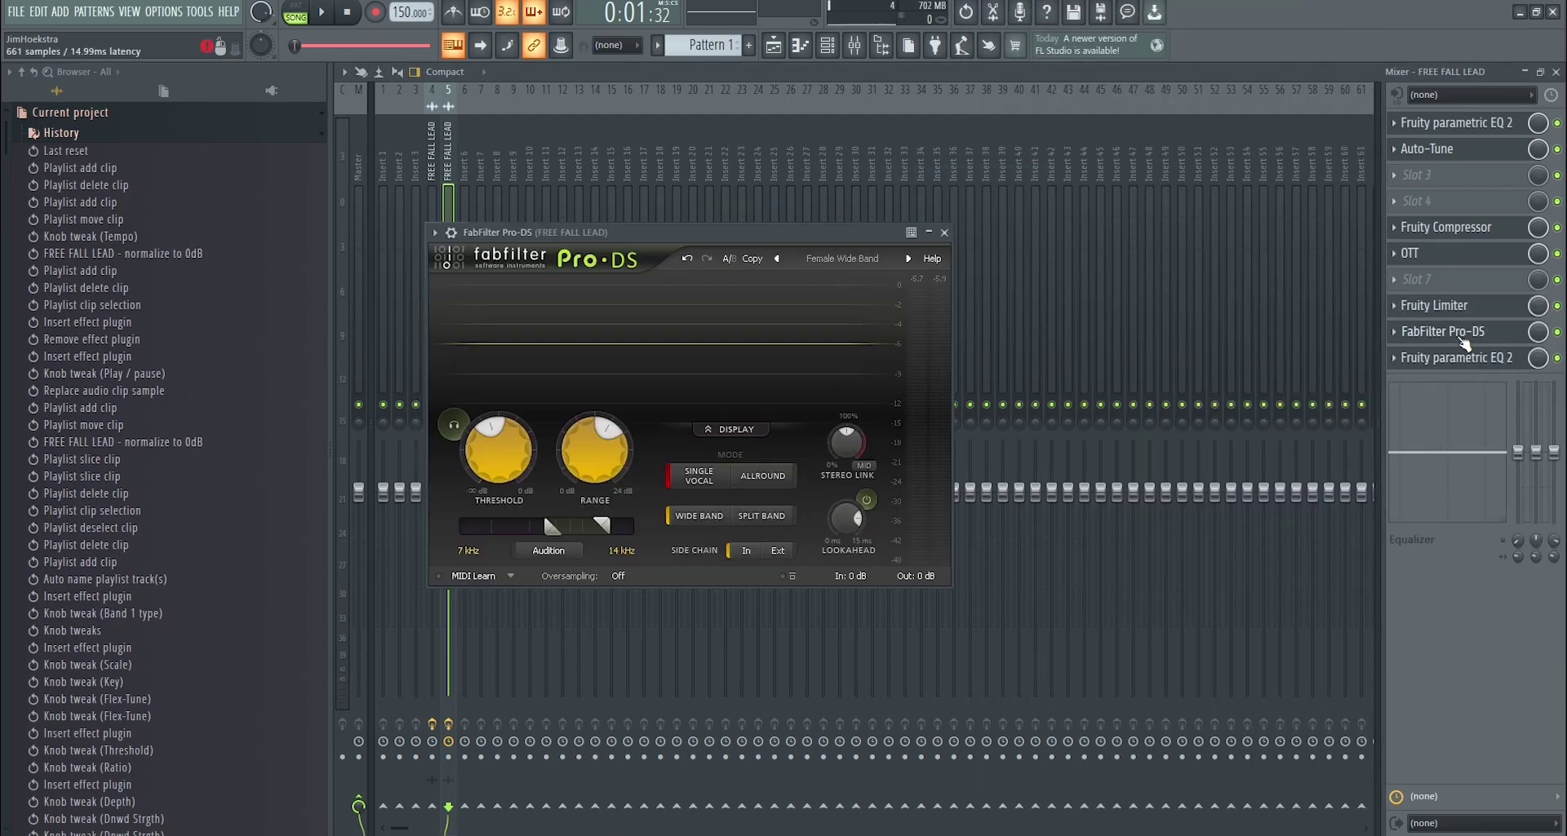
pyautogui.click(1458, 364)
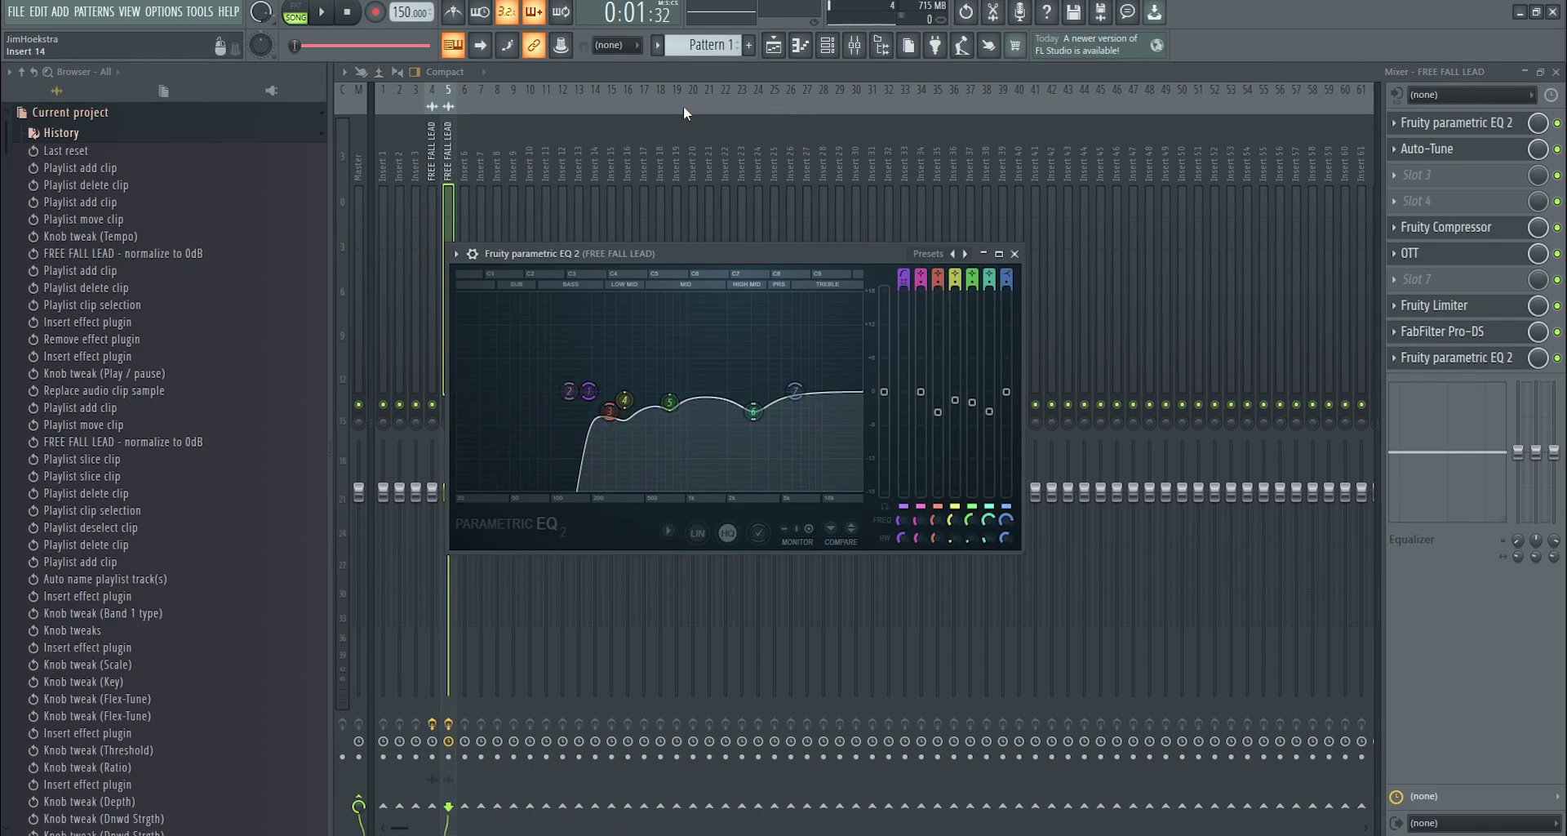
# - Replace the clip on playlist track 1 with OPS_GHV1_150_Em_FREE FALL_DRY and route its channel to mixer insert 8
pyautogui.click(773, 45)
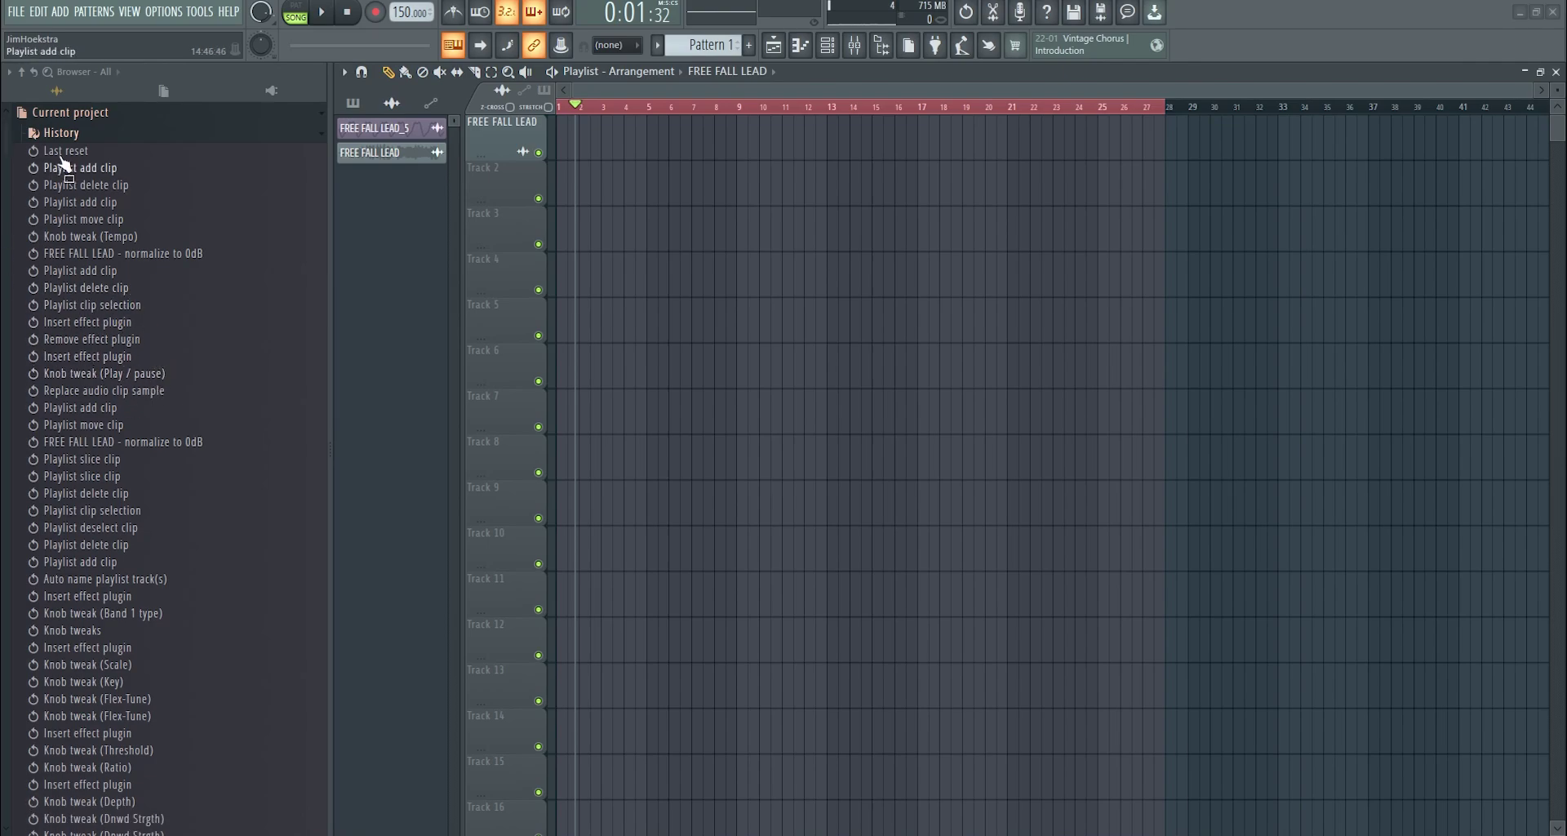
pyautogui.click(67, 113)
pyautogui.click(81, 490)
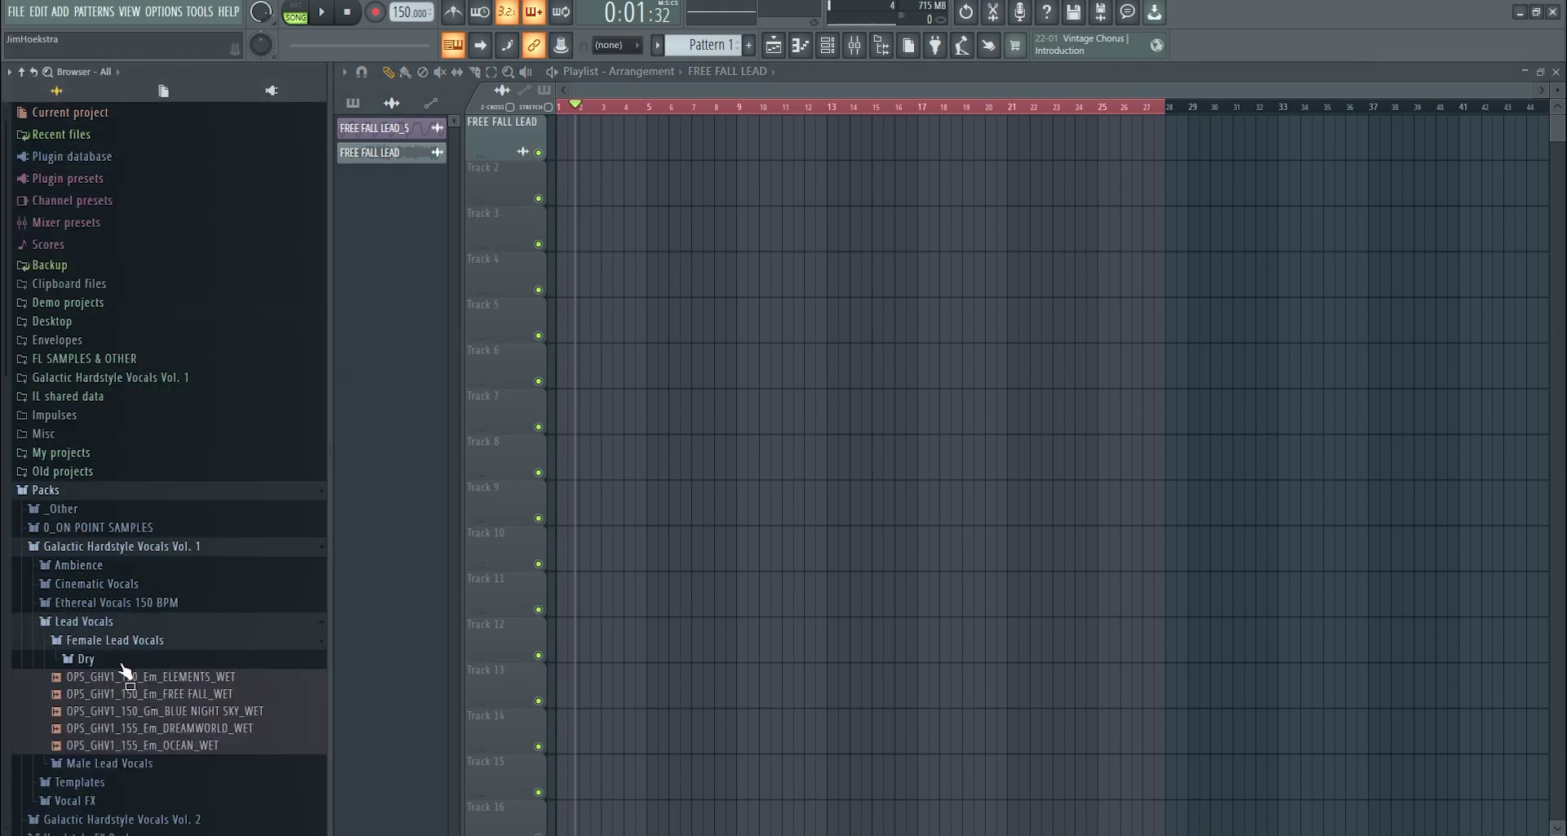
pyautogui.moveTo(231, 711); pyautogui.dragTo(572, 131)
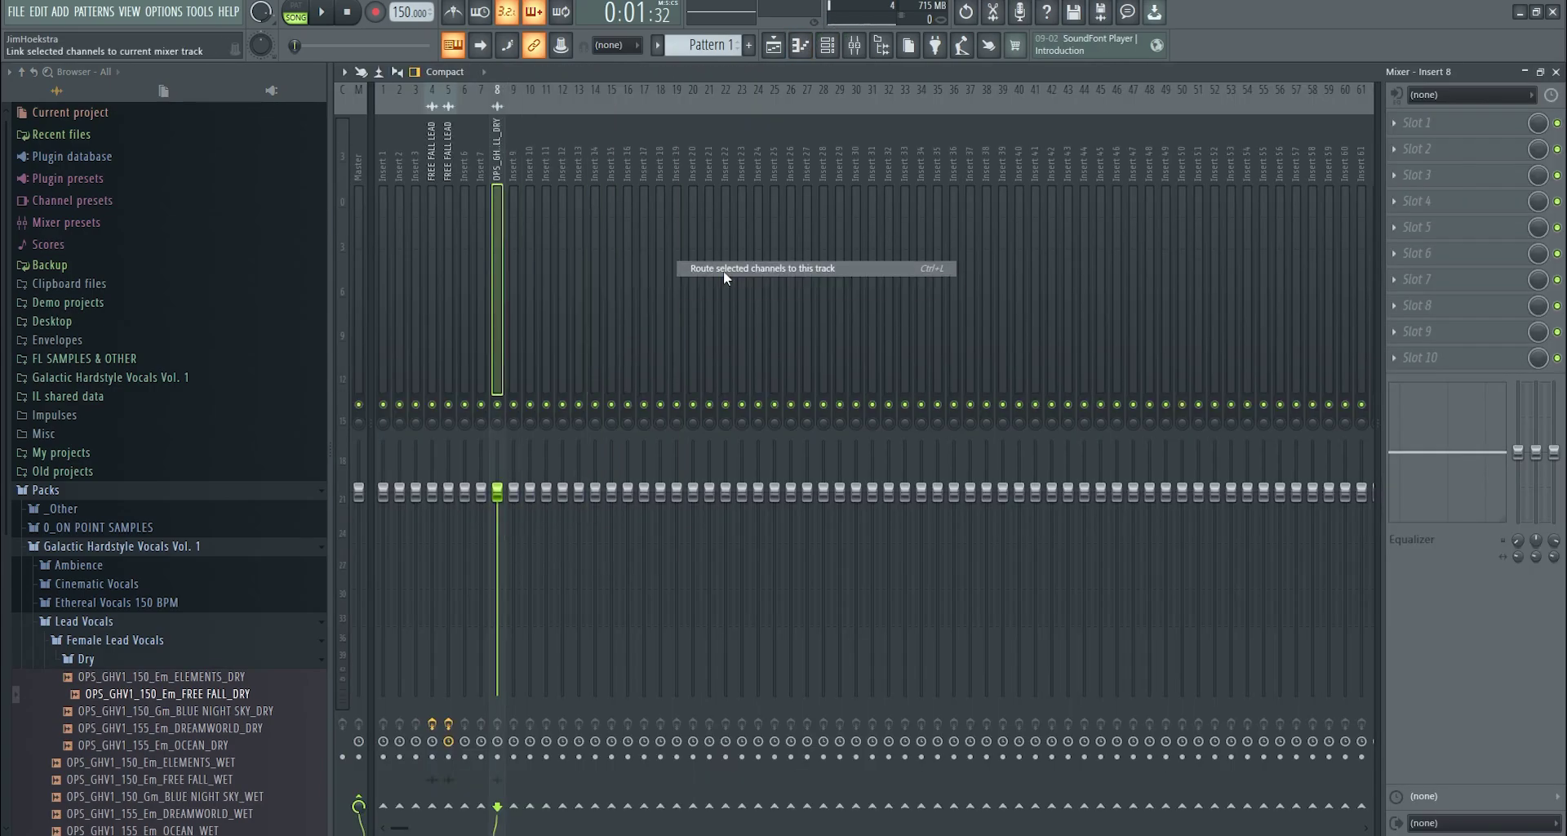
pyautogui.click(724, 271)
# - Load Fruity parametric EQ 2 in slot 1 of insert 8 and set band 1 to a Steep 8 high pass at about 93 Hz
pyautogui.click(1417, 124)
pyautogui.click(1037, 515)
pyautogui.rightClick(461, 328)
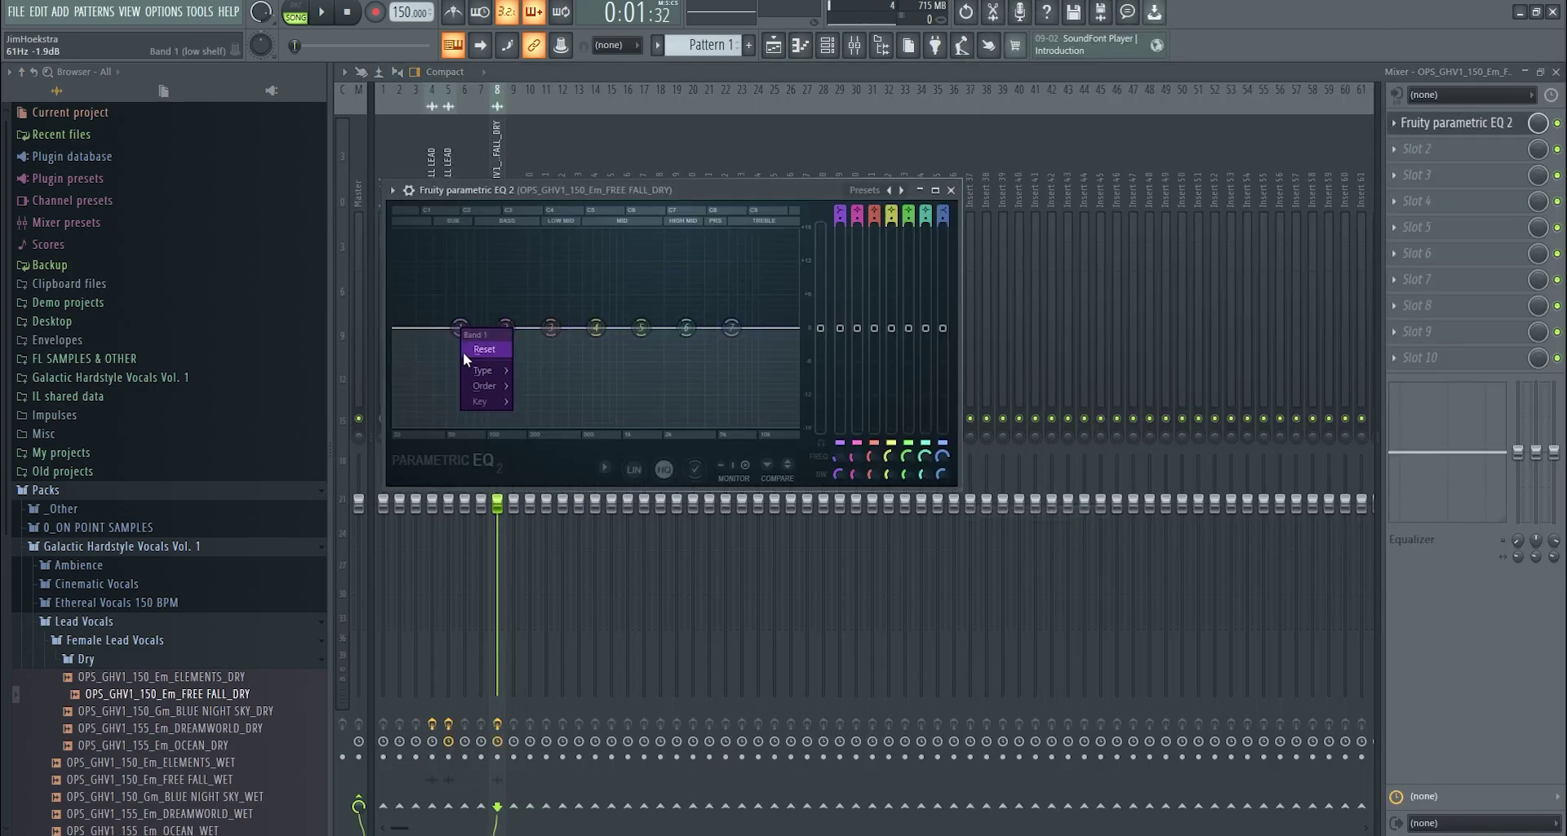
pyautogui.moveTo(508, 372)
pyautogui.click(545, 417)
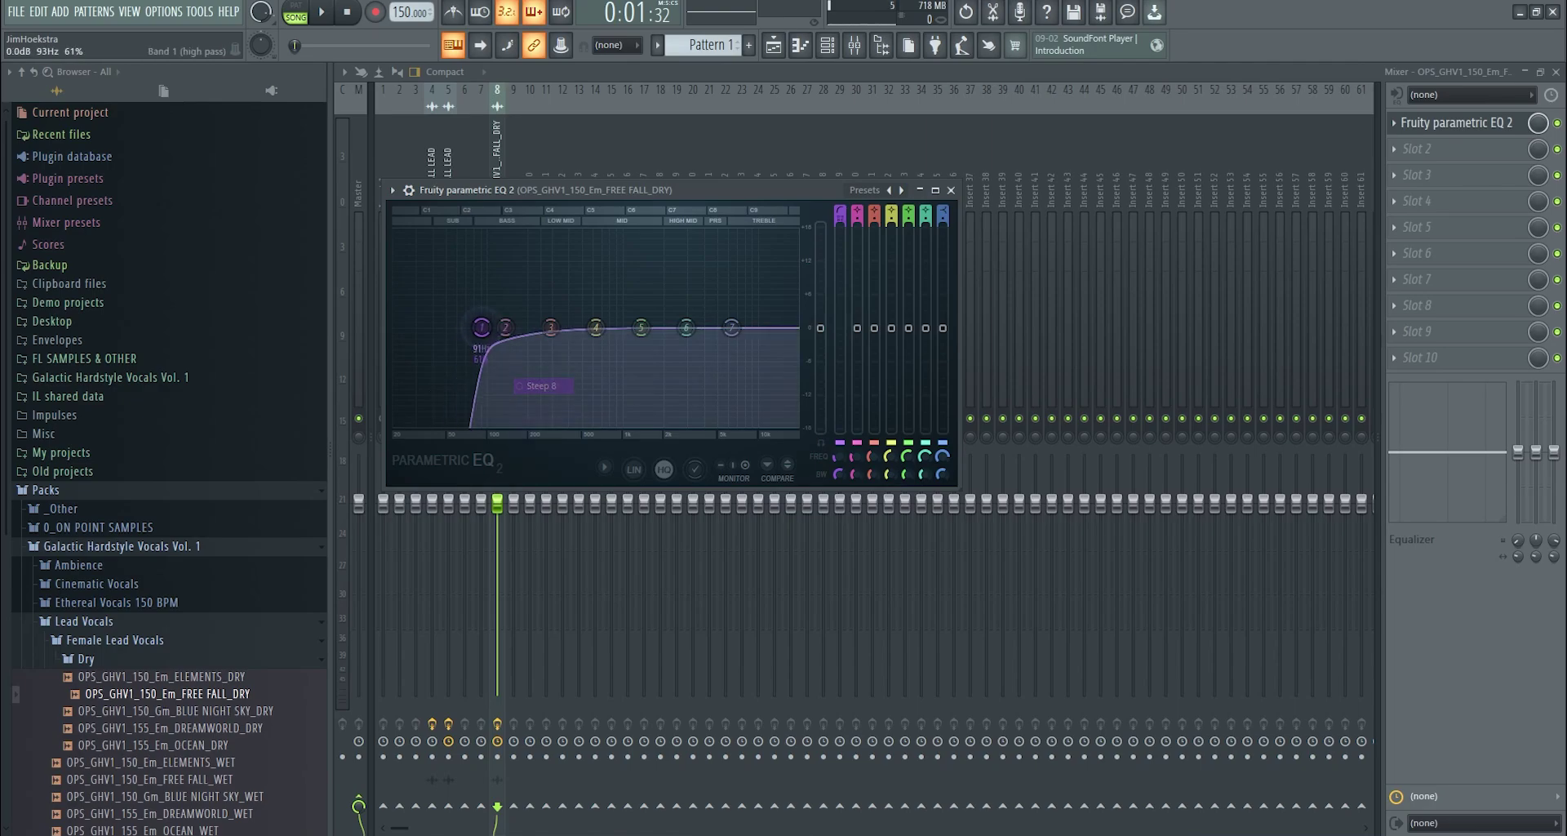
# - Load another Fruity parametric EQ 2 in slot 10 of the dry vocal's insert and set its first band's filter type
pyautogui.click(1416, 357)
pyautogui.click(1037, 516)
pyautogui.rightClick(481, 349)
pyautogui.click(568, 422)
# - Add ValhallaRoom between the two EQs on the dry vocal's insert and adjust its mix
pyautogui.click(1417, 149)
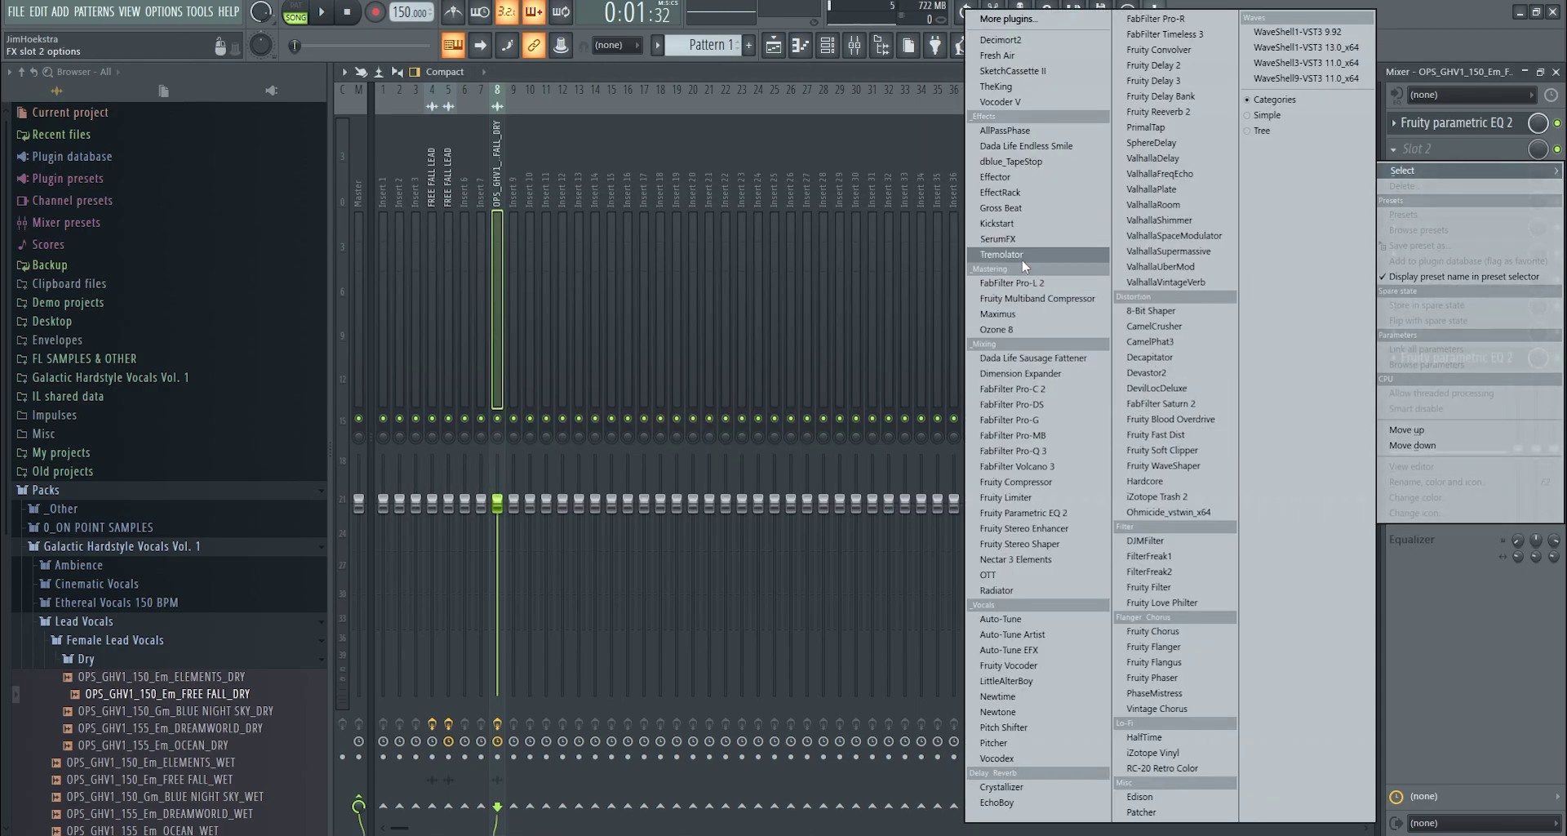
pyautogui.click(1174, 206)
pyautogui.moveTo(444, 425); pyautogui.dragTo(444, 480)
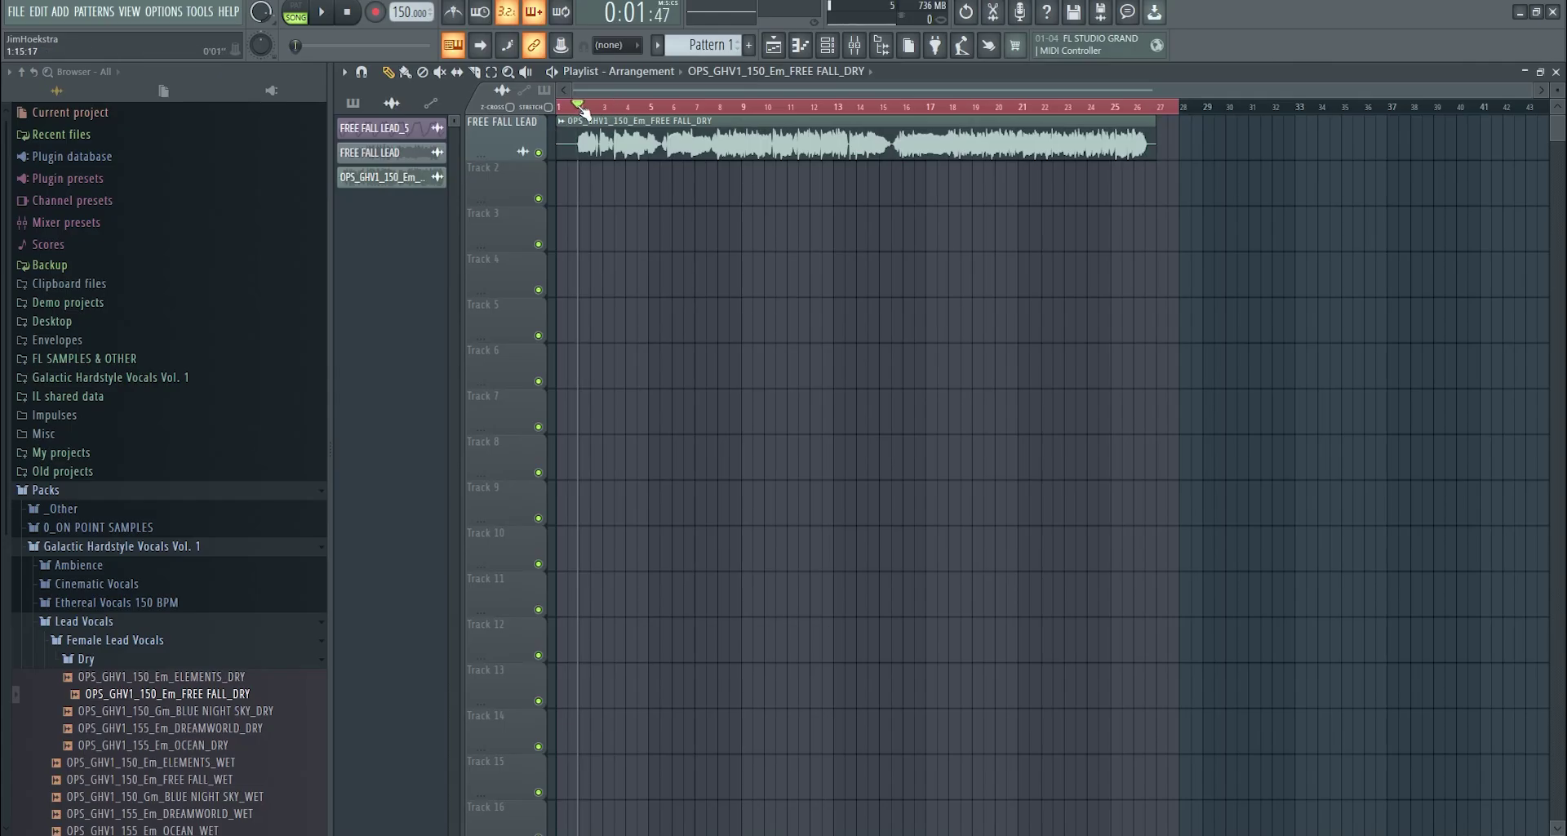
# - Start playback of the dry vocal and set the global snap to Line
pyautogui.press('space')
pyautogui.click(618, 46)
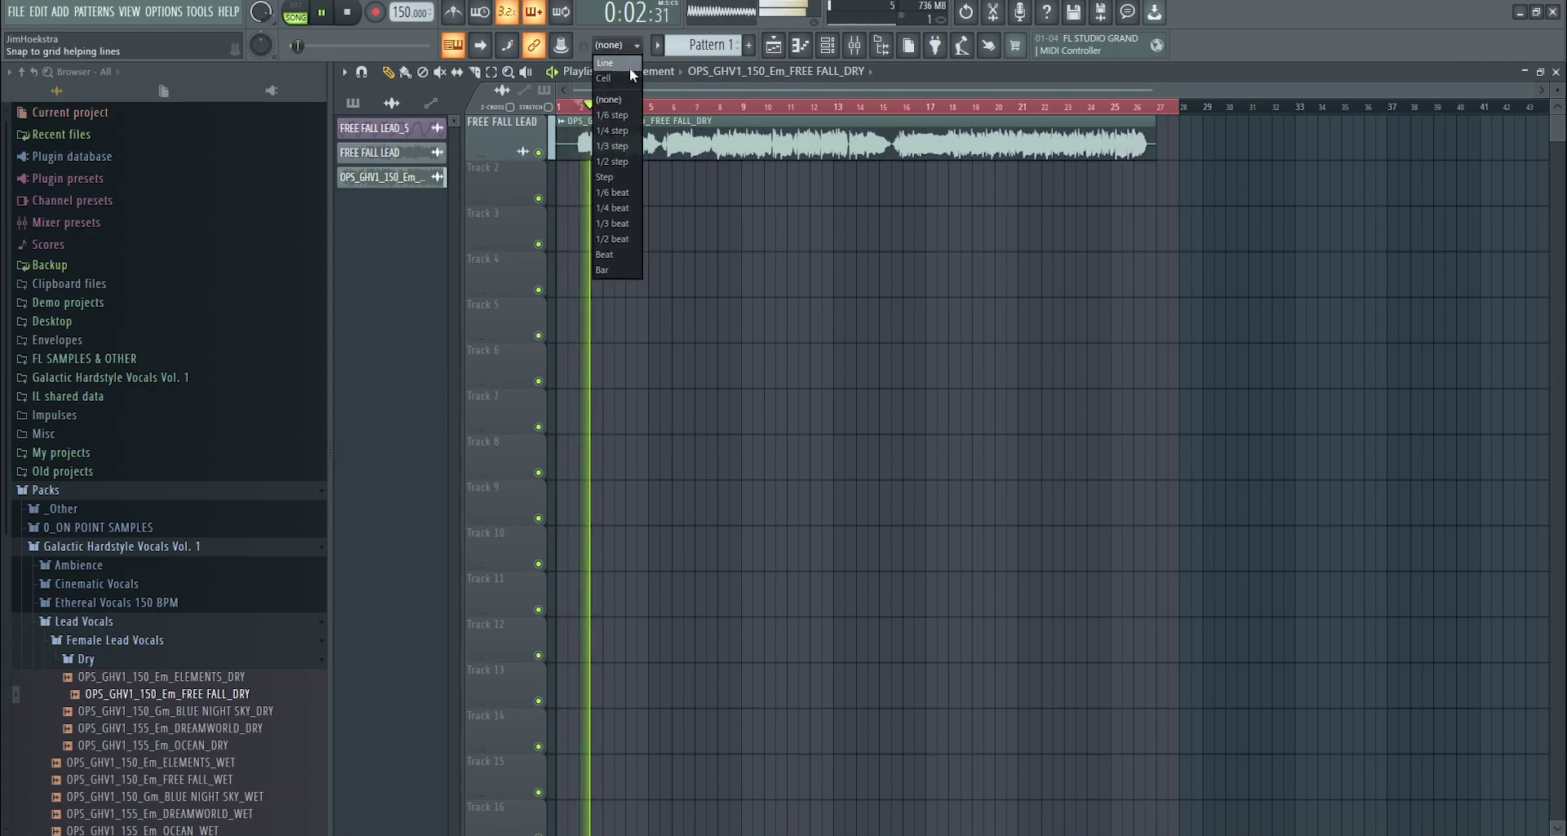
pyautogui.click(627, 64)
# - Load Fruity Delay 3 in slot 4 of the dry vocal's mixer insert
pyautogui.click(854, 46)
pyautogui.scroll(1, 1432, 172)
pyautogui.click(1427, 200)
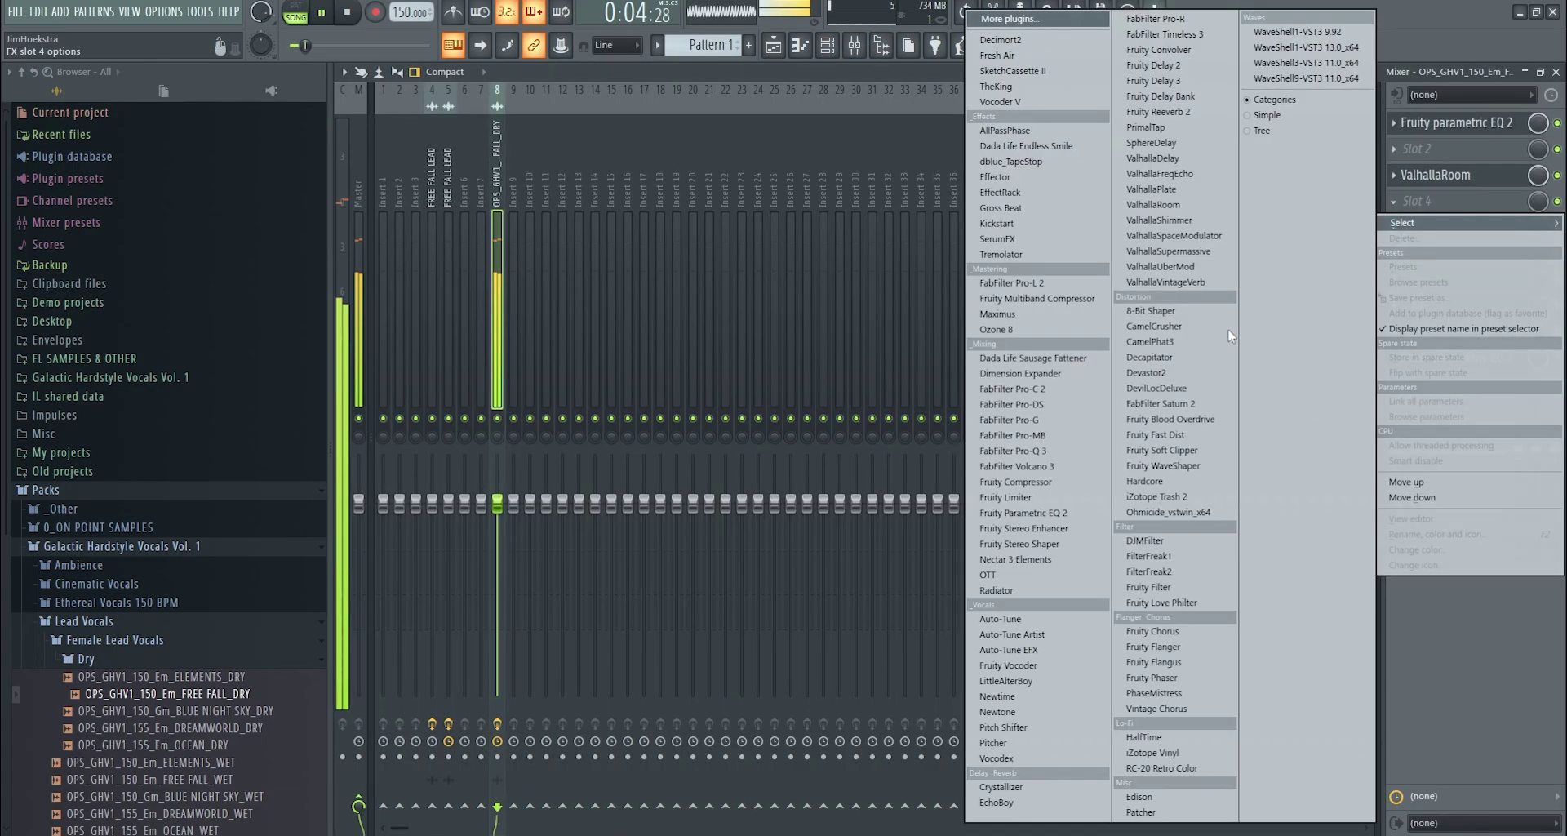
pyautogui.click(1149, 80)
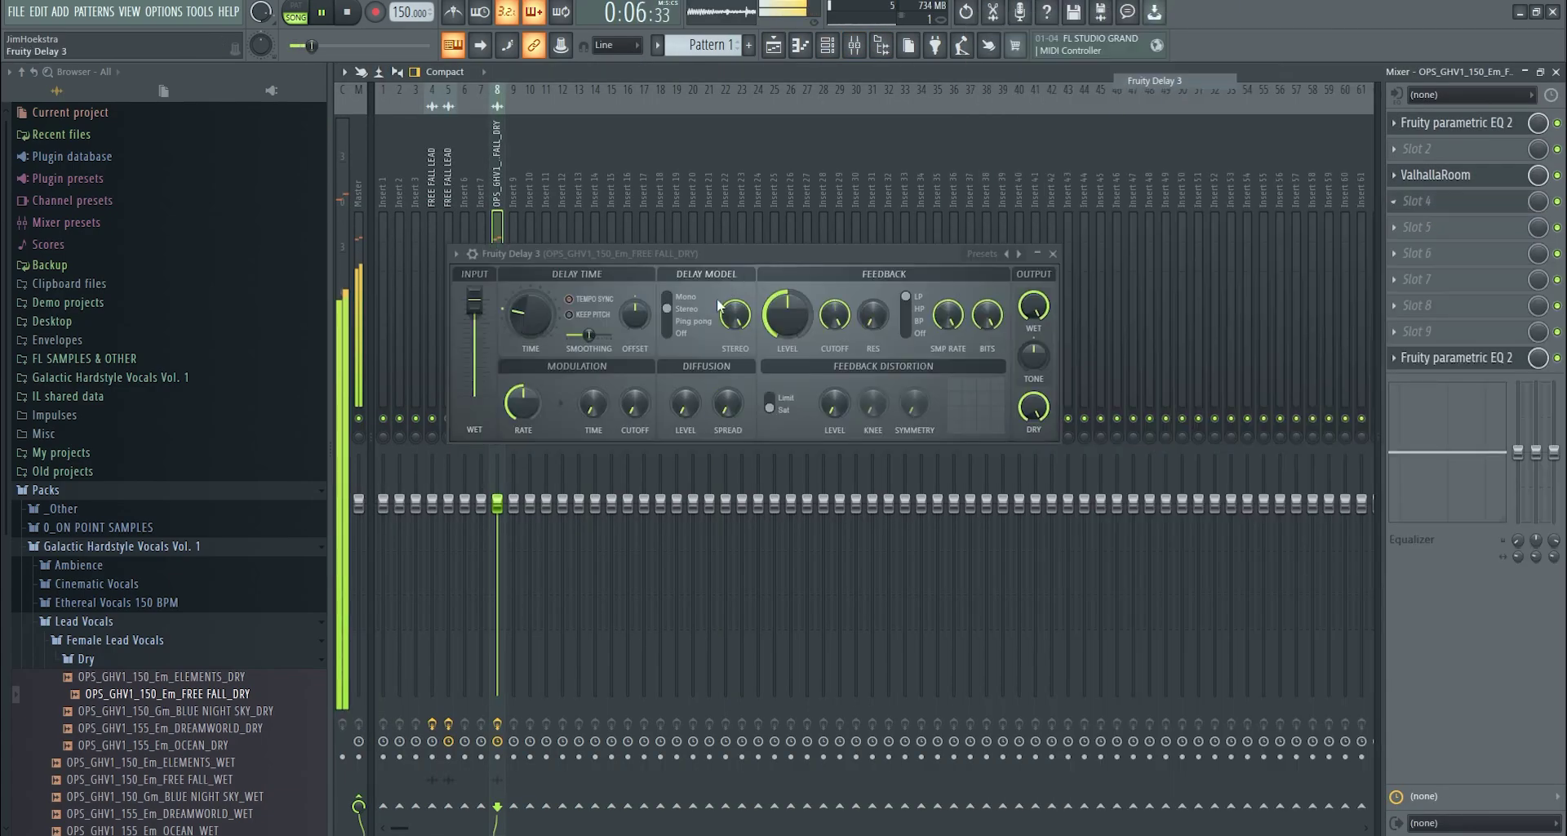
# - Apply the Ping pong preset to Fruity Delay 3 and fine-tune its delay time
pyautogui.click(470, 255)
pyautogui.moveTo(490, 308)
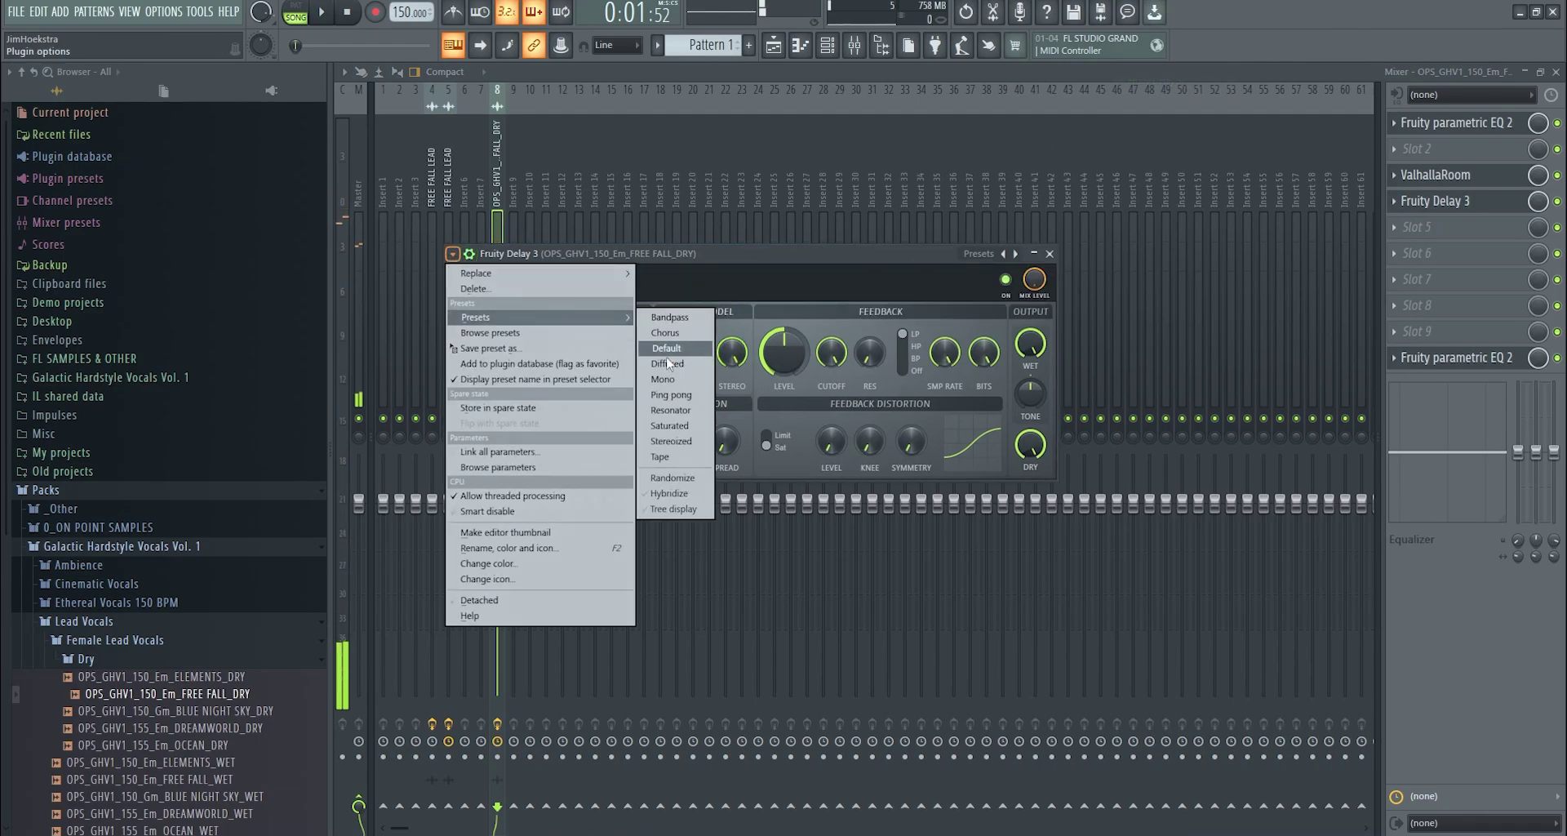
pyautogui.click(673, 395)
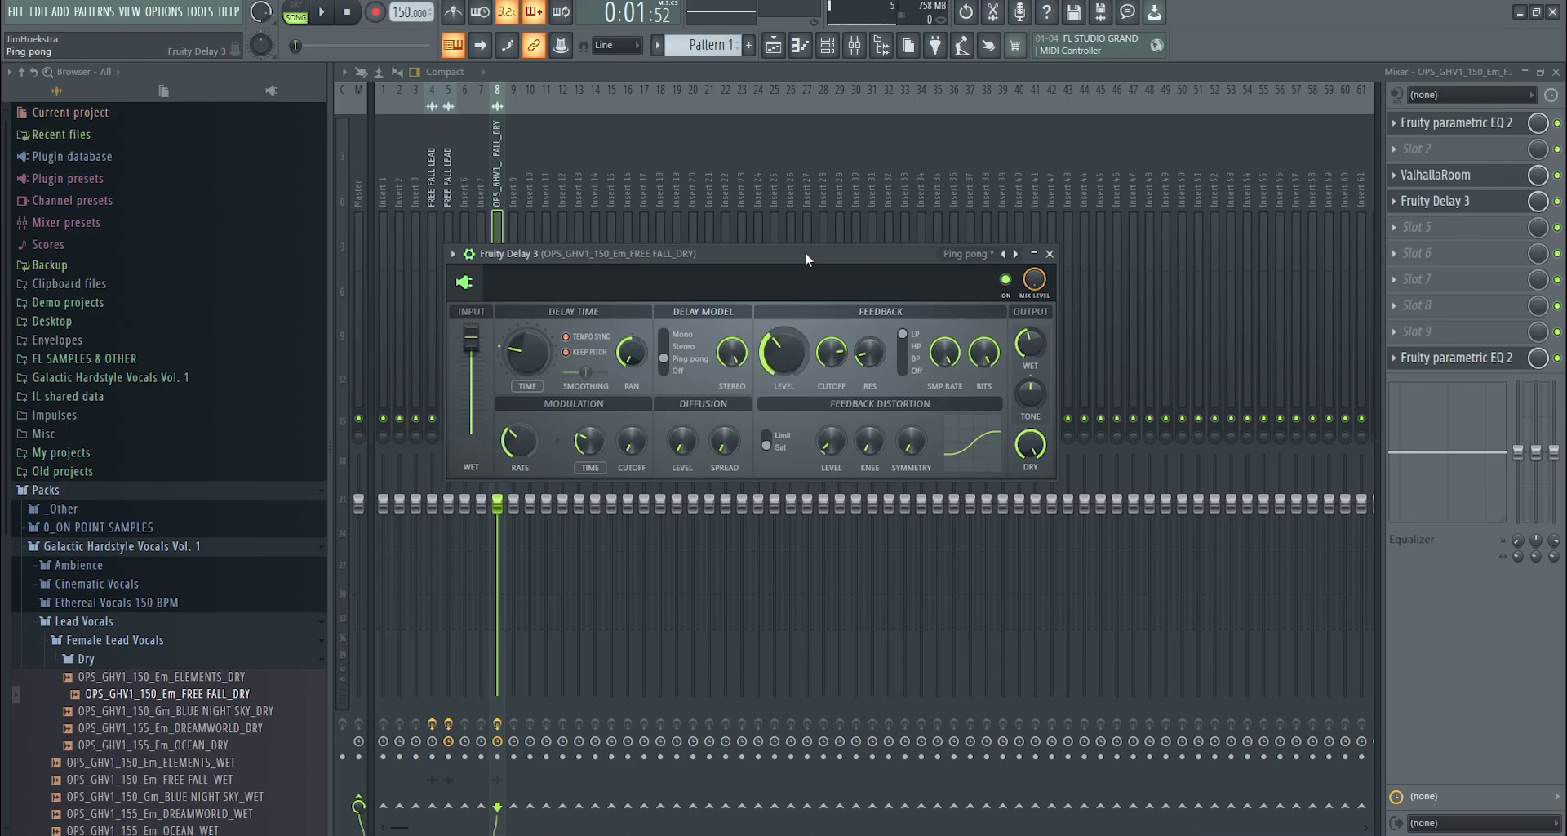
pyautogui.moveTo(805, 260); pyautogui.dragTo(805, 262)
pyautogui.moveTo(514, 356); pyautogui.dragTo(512, 359)
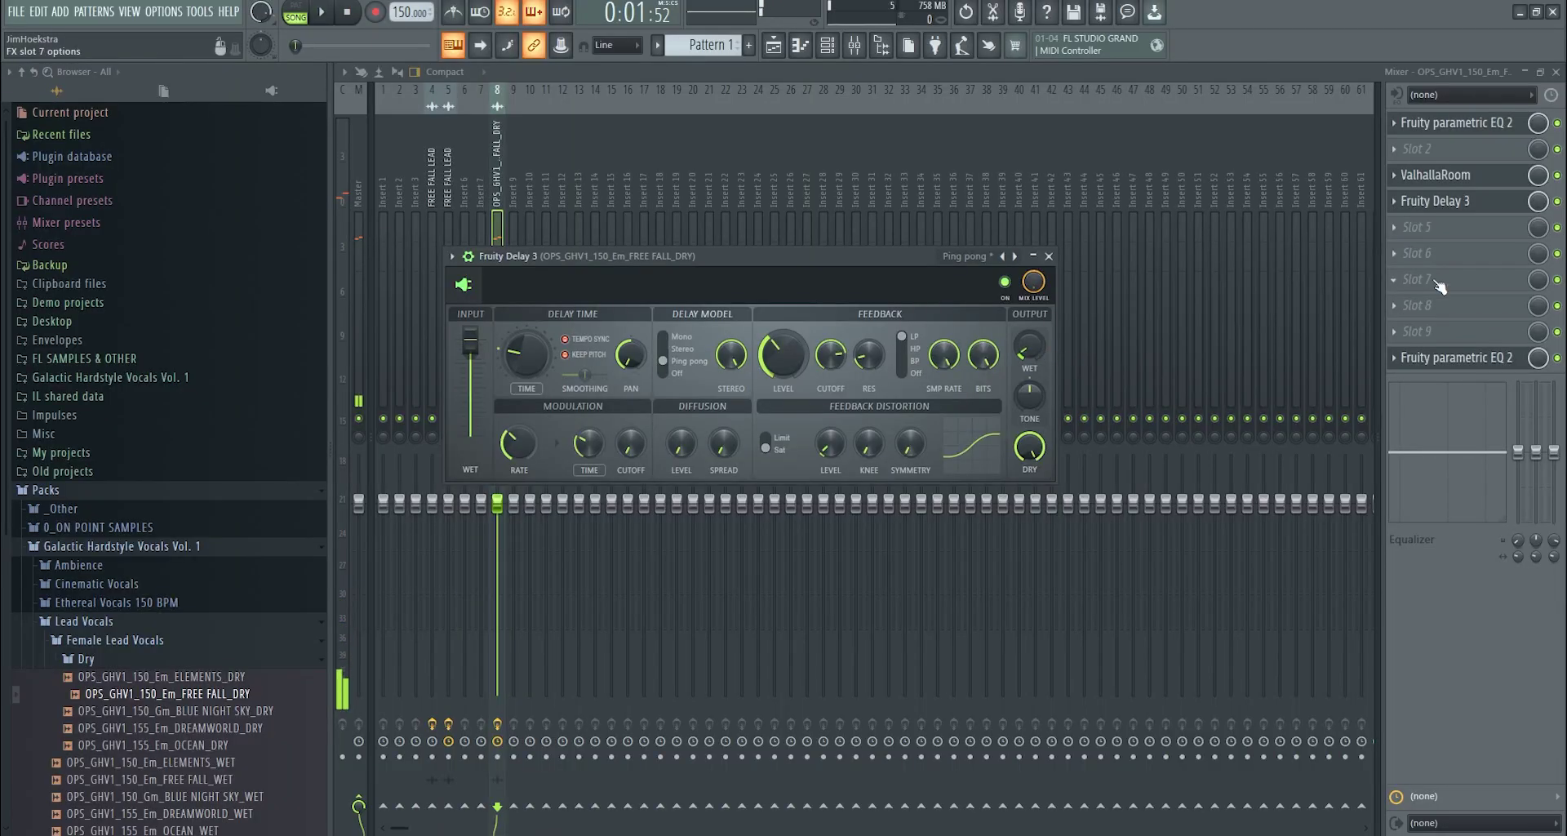
# - Add Fruity Blood Overdrive ahead of ValhallaRoom on the dry vocal's insert and adjust its pre-amp
pyautogui.click(1421, 251)
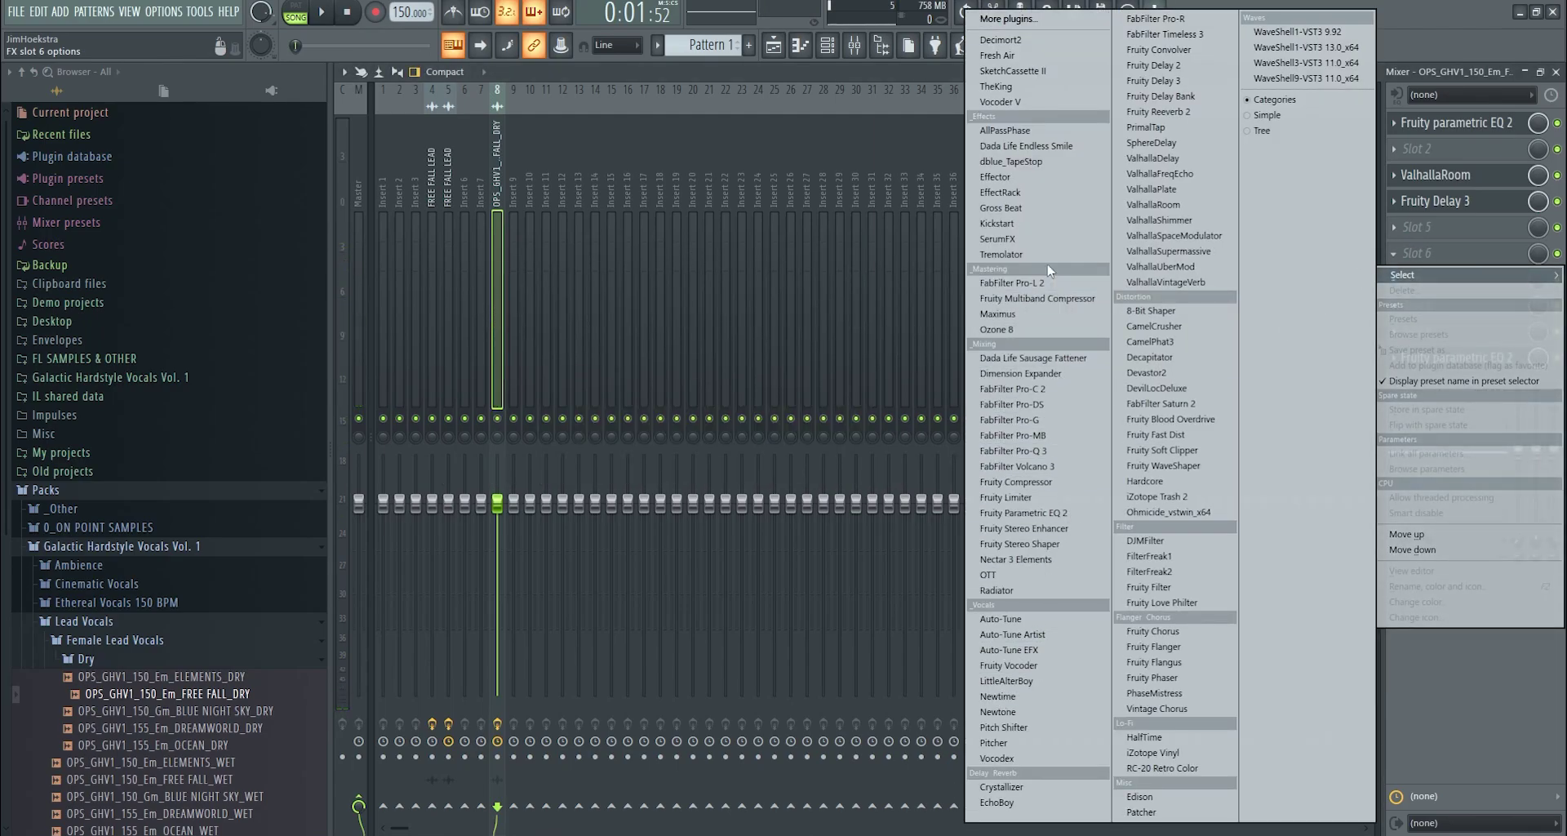
pyautogui.click(1176, 418)
pyautogui.moveTo(658, 398); pyautogui.dragTo(658, 371)
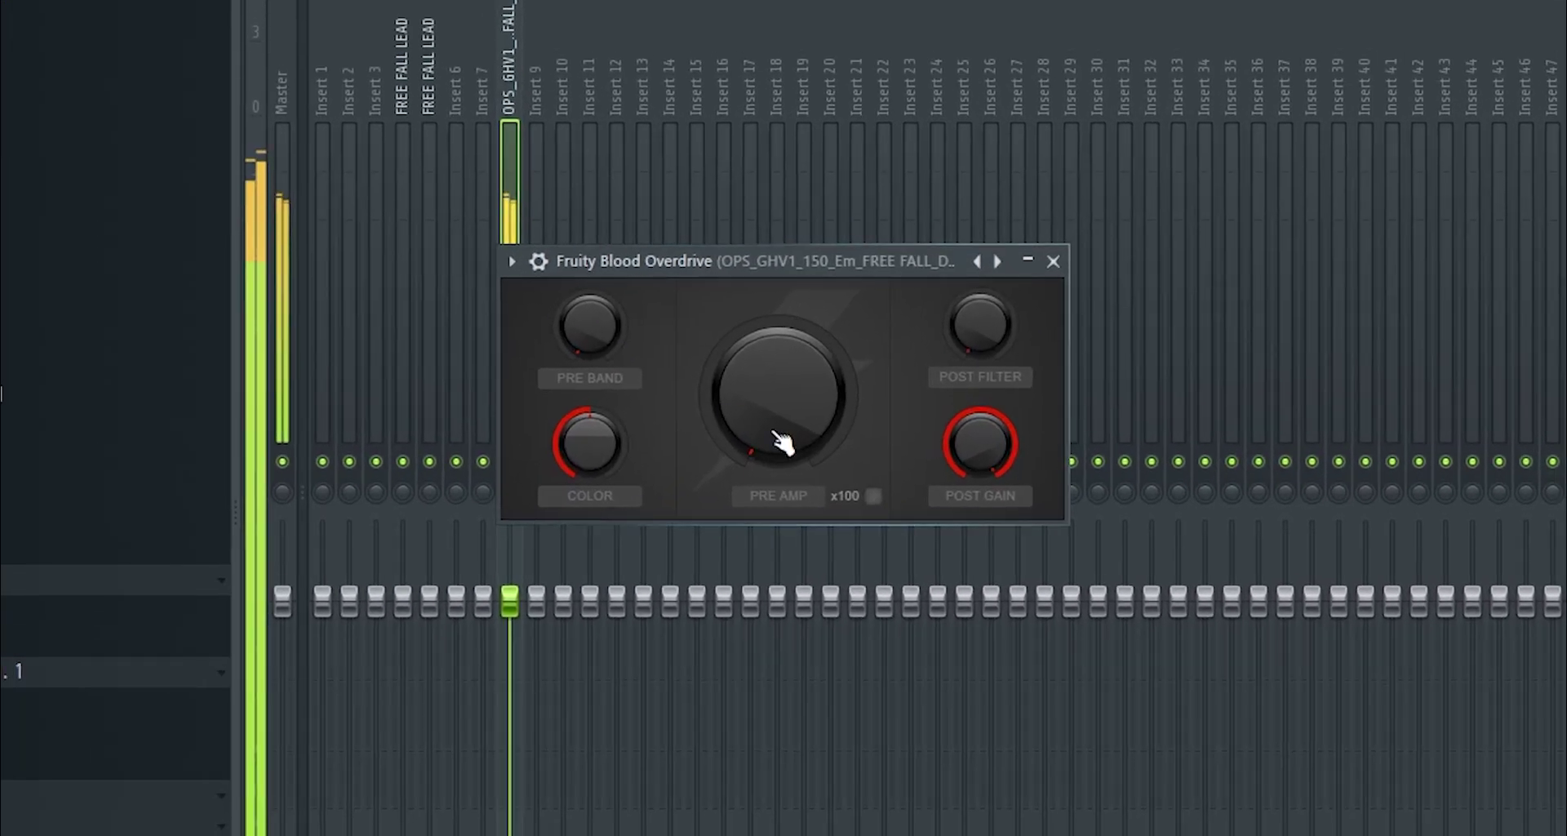
pyautogui.moveTo(778, 392); pyautogui.dragTo(778, 433)
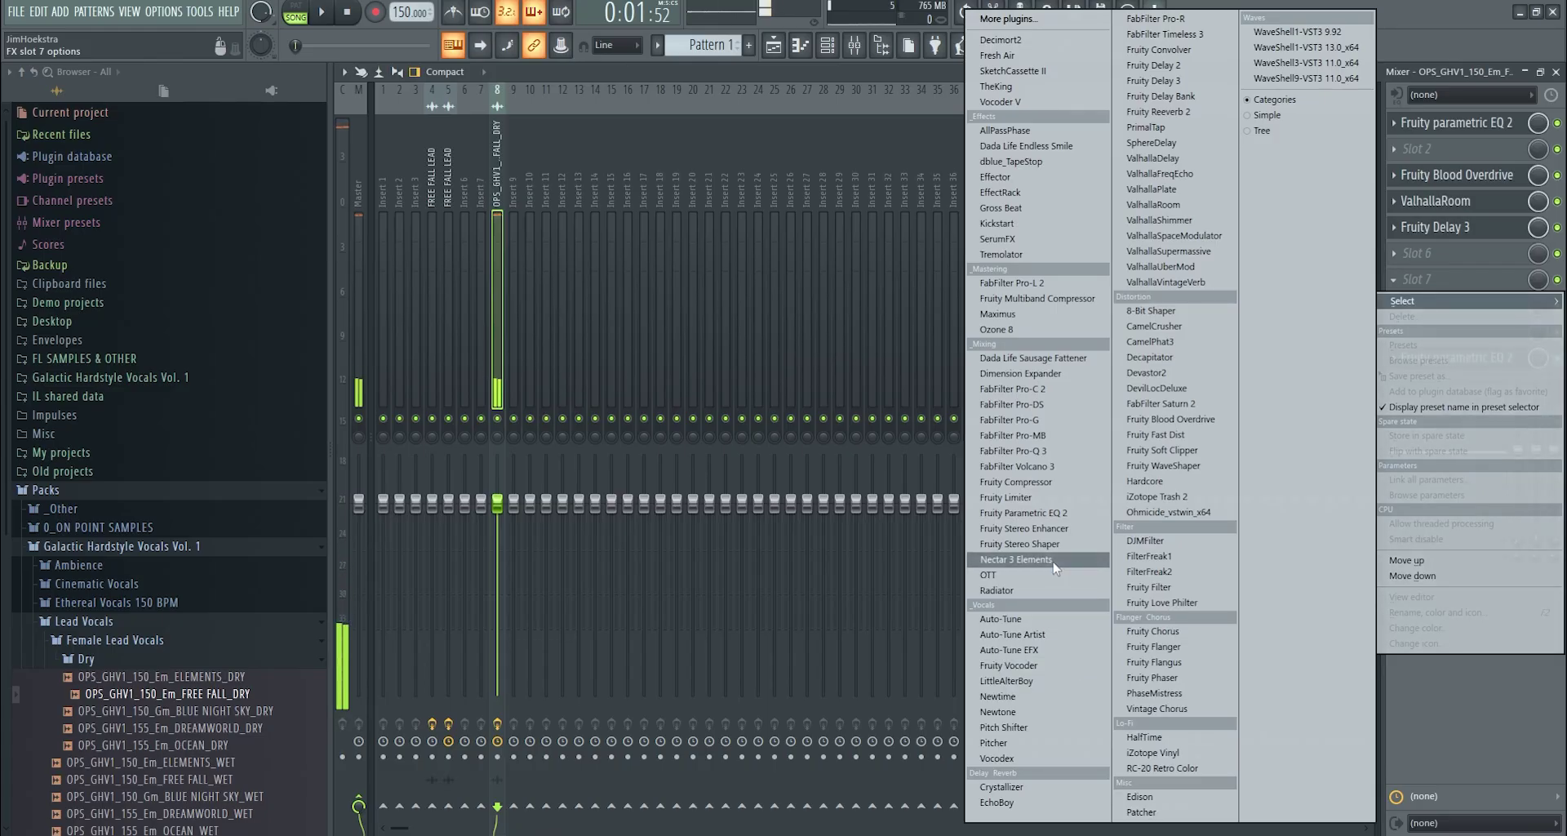
# - Add Fruity Compressor with a -9.4 dB threshold and 4.0:1 ratio, placing it between Fruity Blood Overdrive and ValhallaRoom
pyautogui.click(1017, 482)
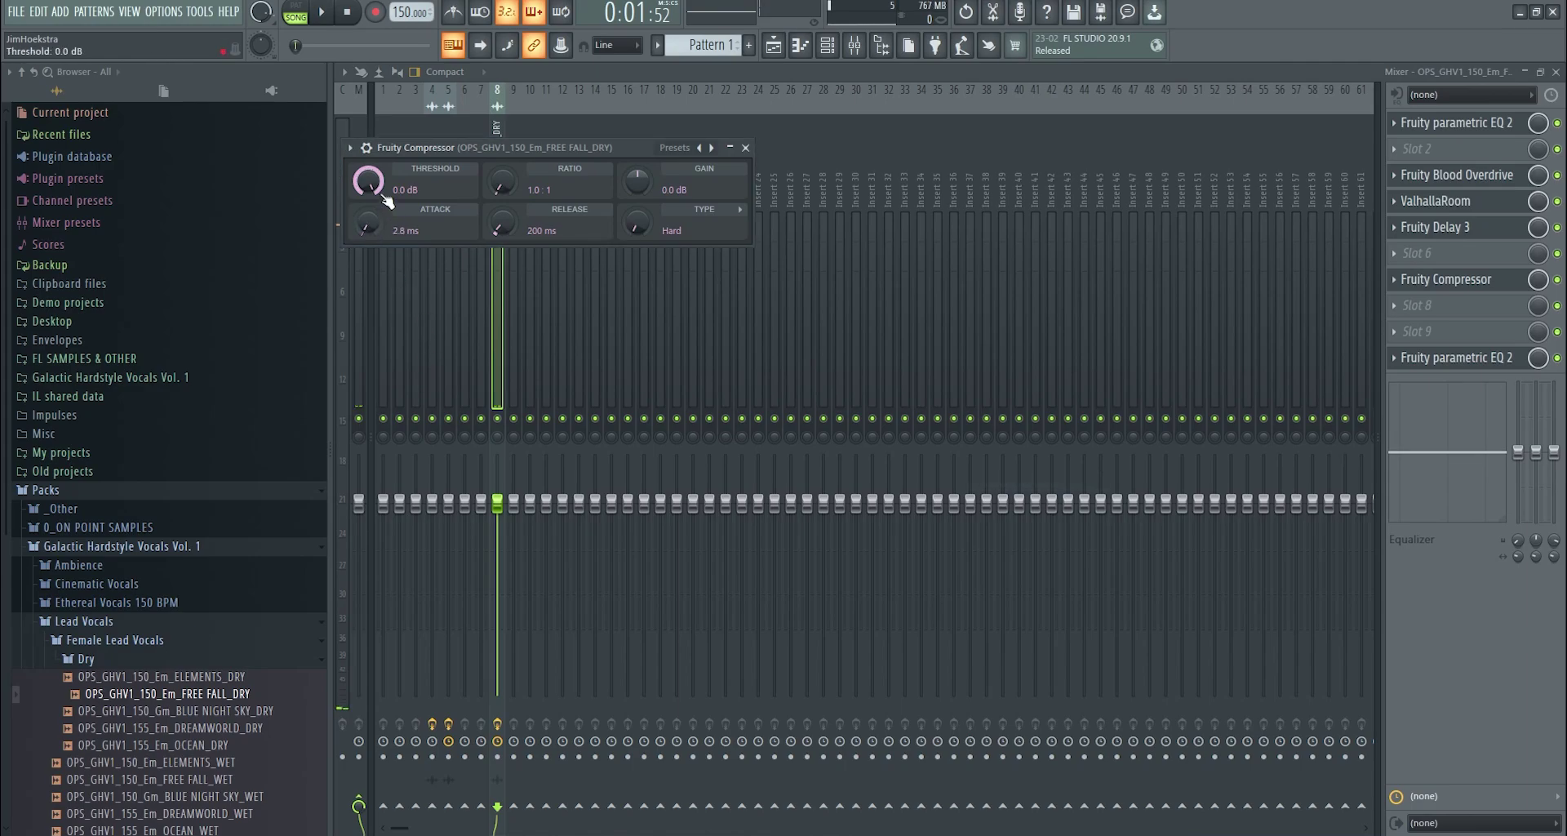
pyautogui.moveTo(502, 181); pyautogui.dragTo(502, 171)
pyautogui.press('space')
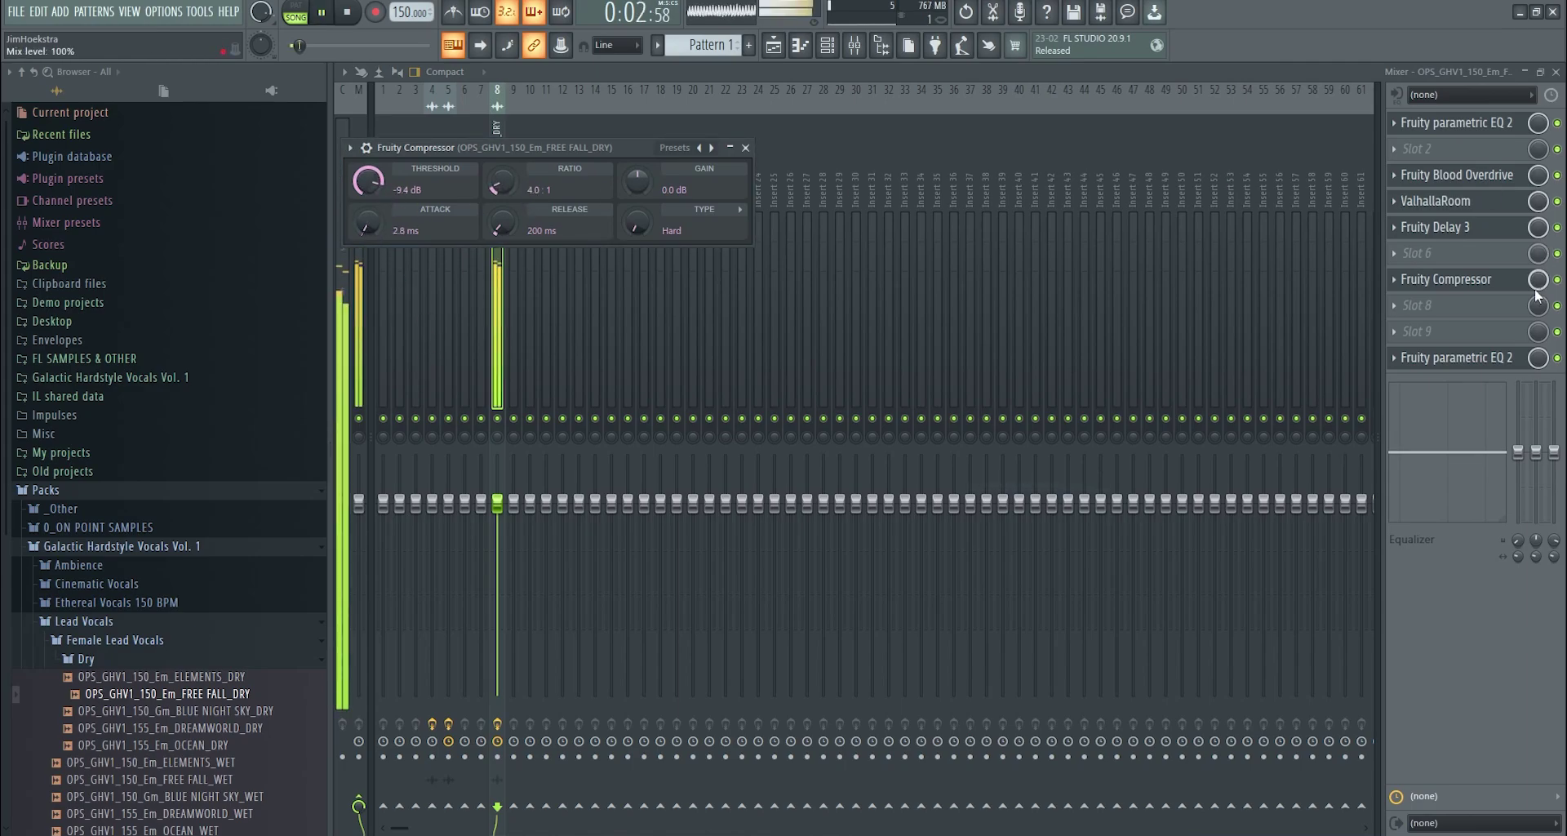
pyautogui.moveTo(1461, 279); pyautogui.dragTo(1470, 233)
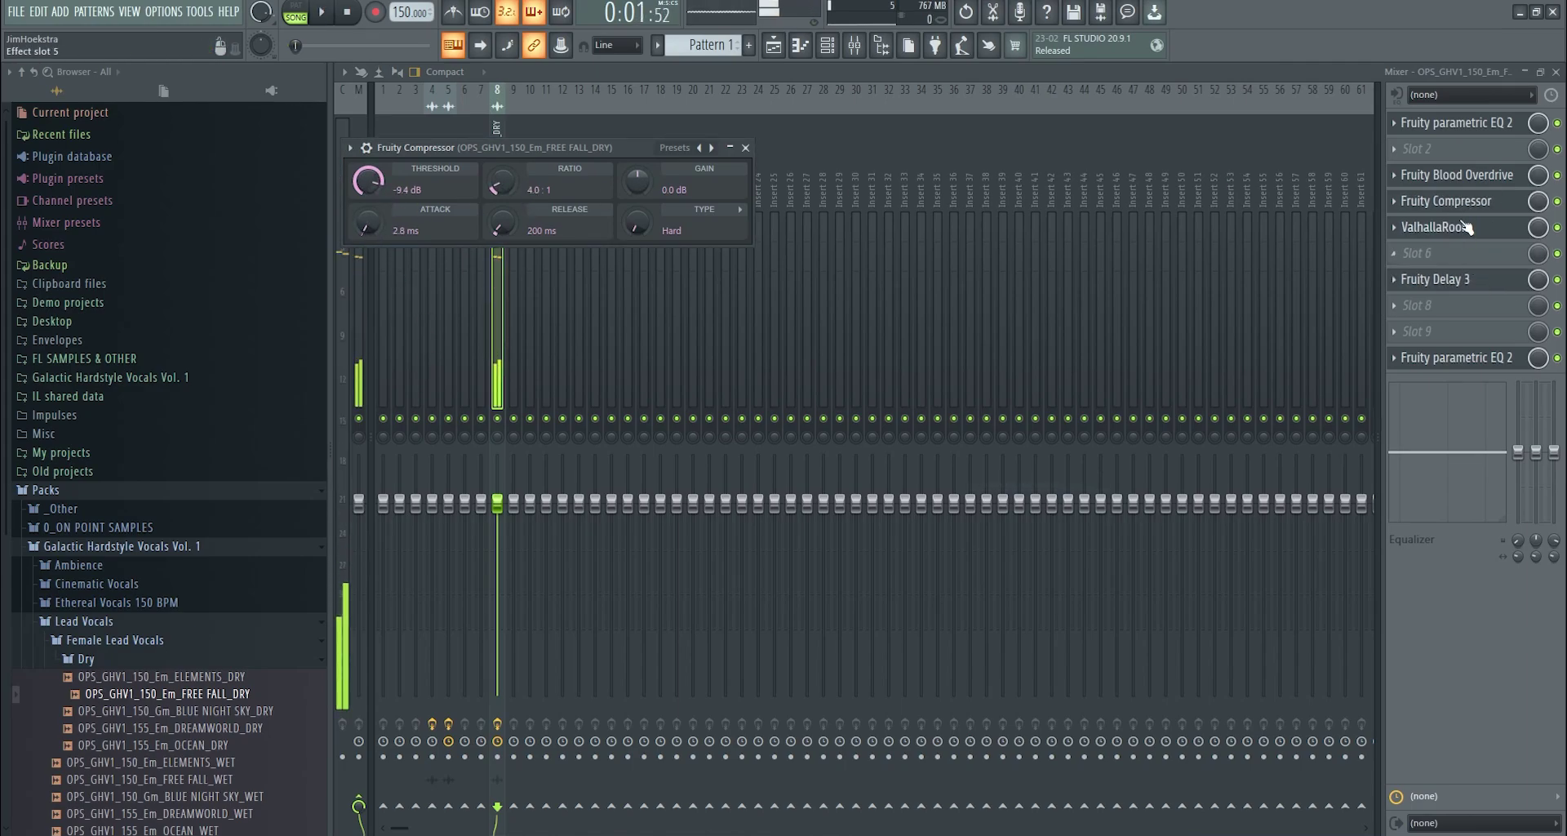
pyautogui.moveTo(1467, 227); pyautogui.dragTo(1462, 253)
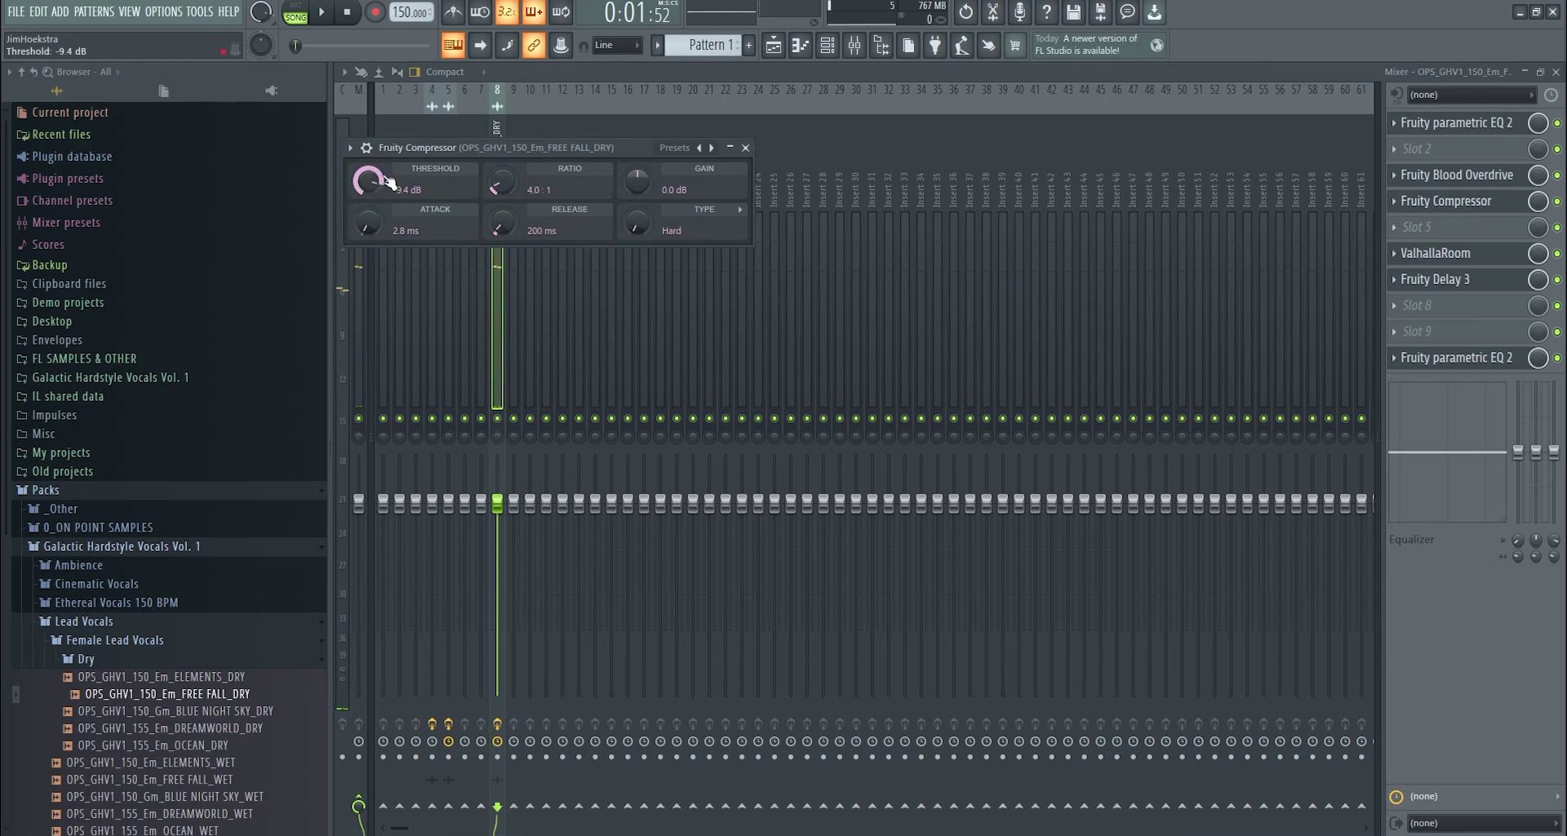
# - Load Patcher in slot 2 of the dry vocal's insert, directly after the first EQ
pyautogui.click(1450, 124)
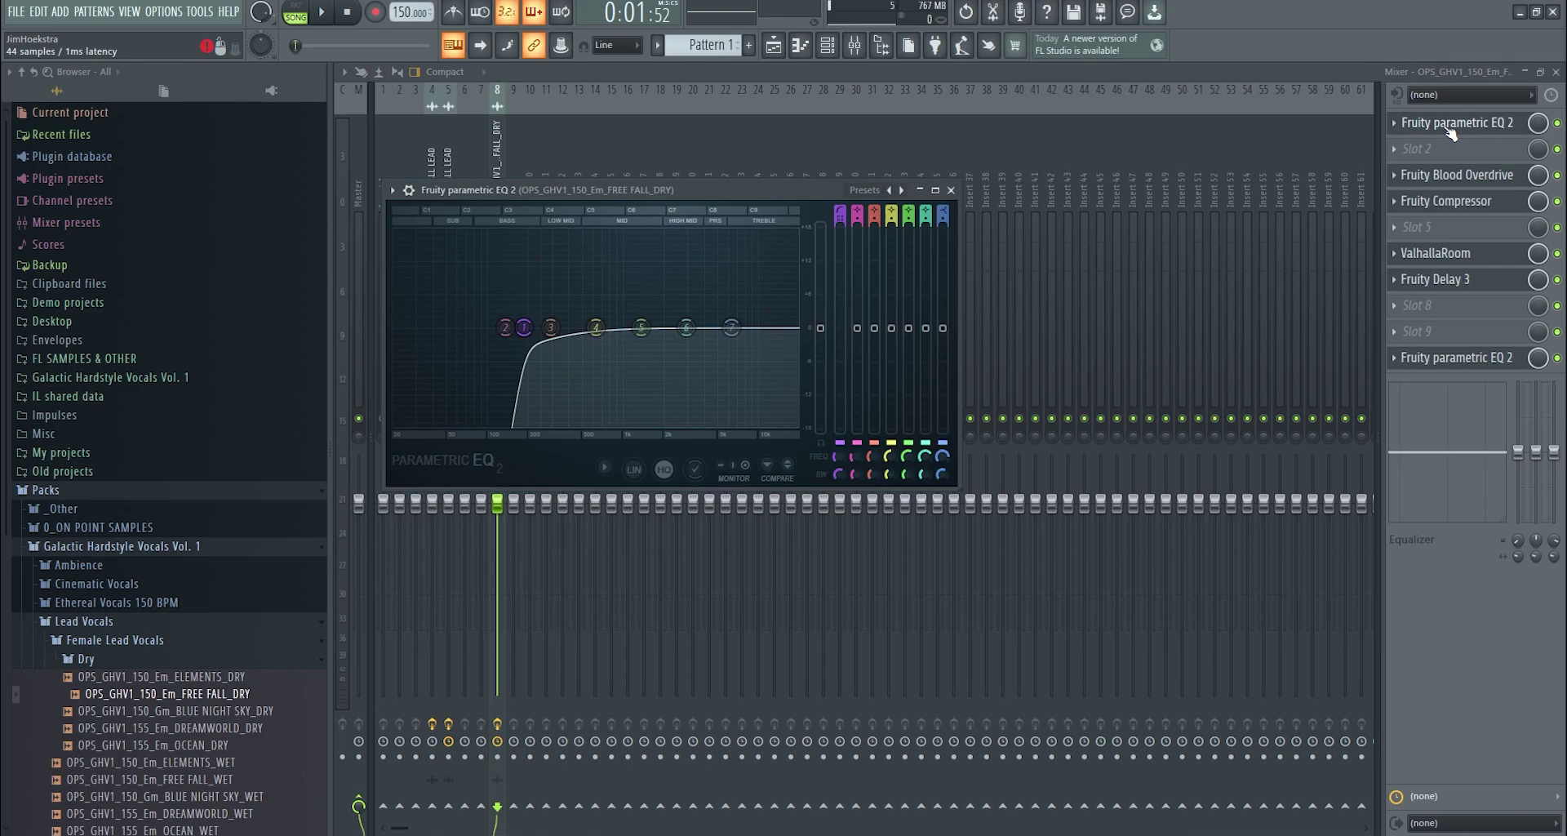
pyautogui.click(1435, 155)
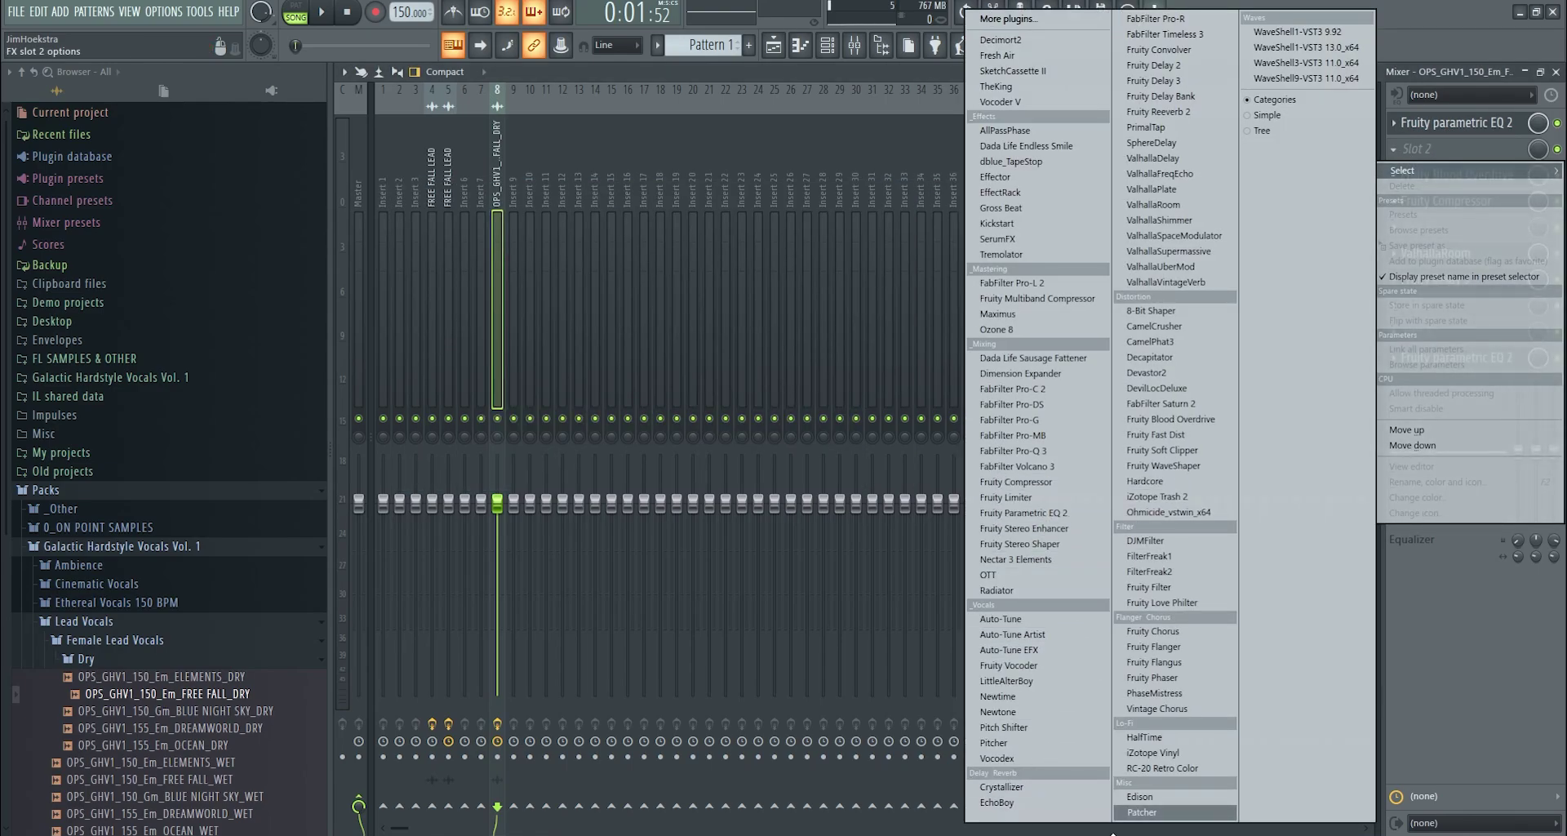
pyautogui.click(1155, 813)
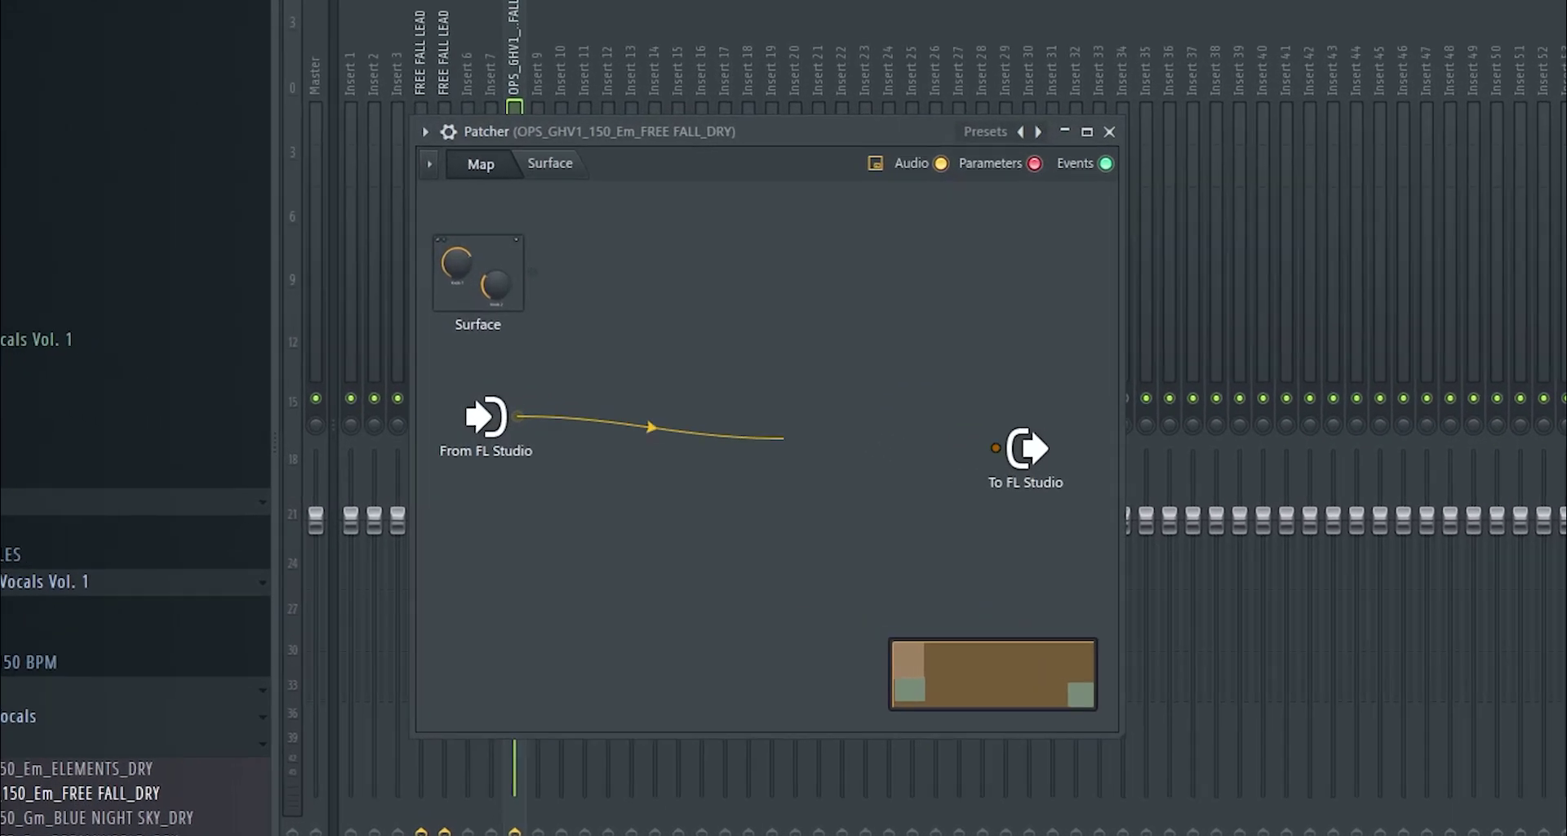
pyautogui.moveTo(1037, 450); pyautogui.dragTo(1036, 449)
pyautogui.click(1039, 453)
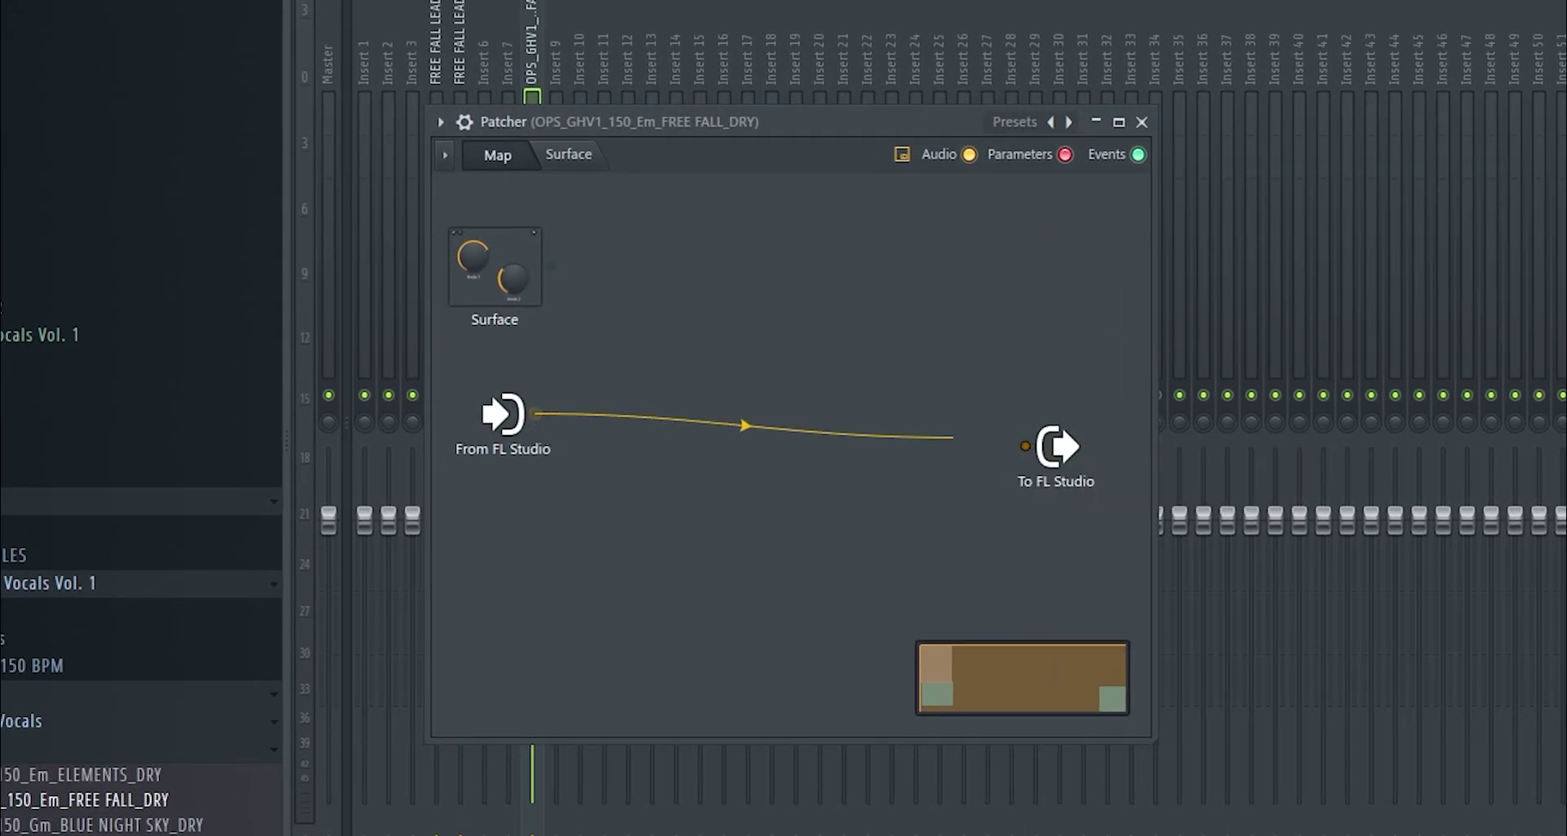
# - Add Fruity Stereo Enhancer and Fruity Chorus to the Patcher map
pyautogui.rightClick(640, 489)
pyautogui.moveTo(749, 517)
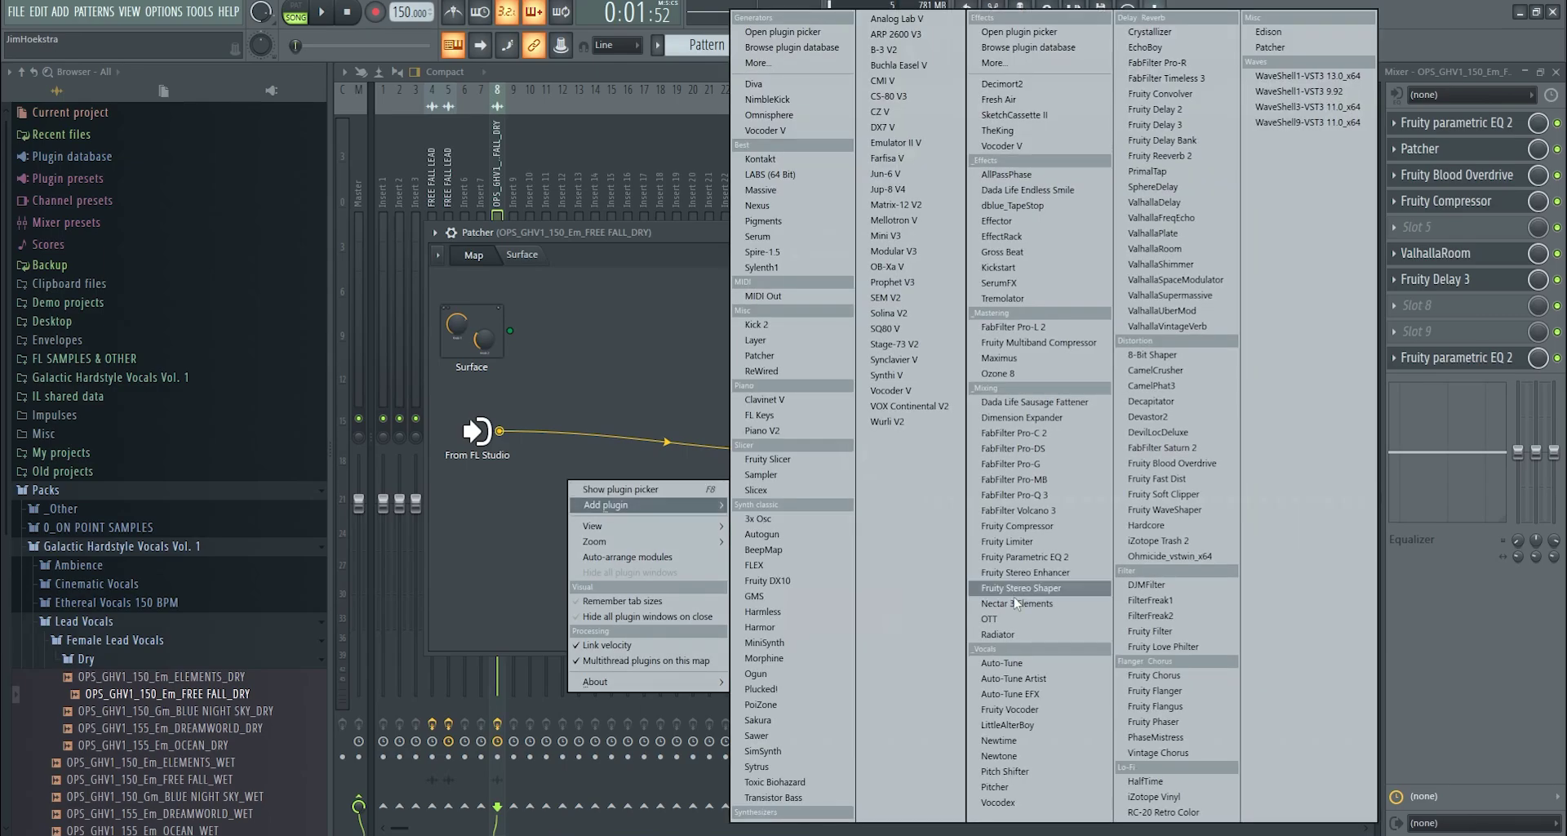
pyautogui.click(1049, 577)
pyautogui.rightClick(668, 516)
pyautogui.moveTo(814, 541)
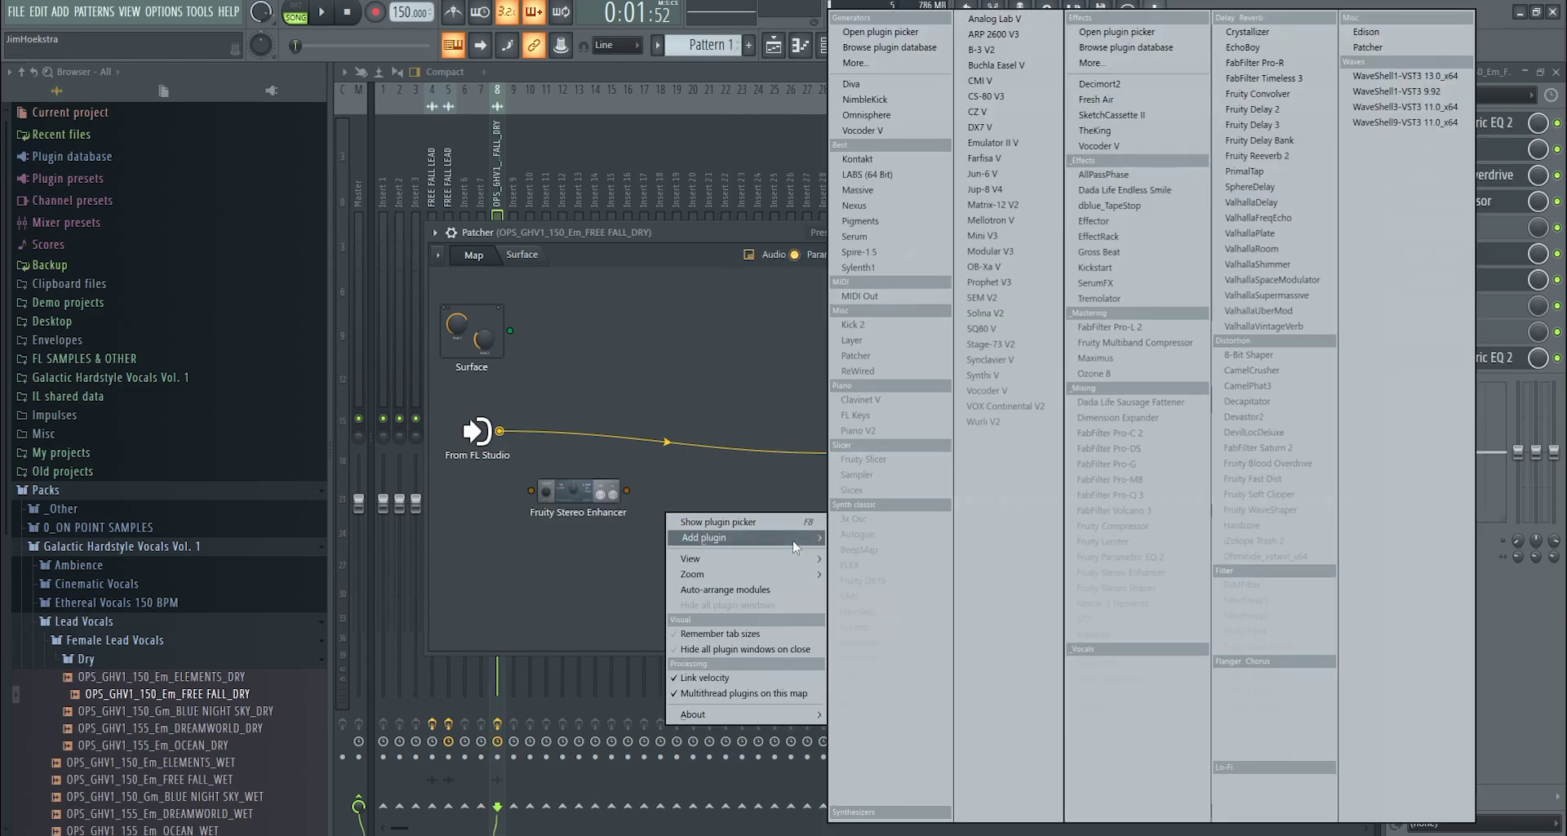
pyautogui.click(1252, 675)
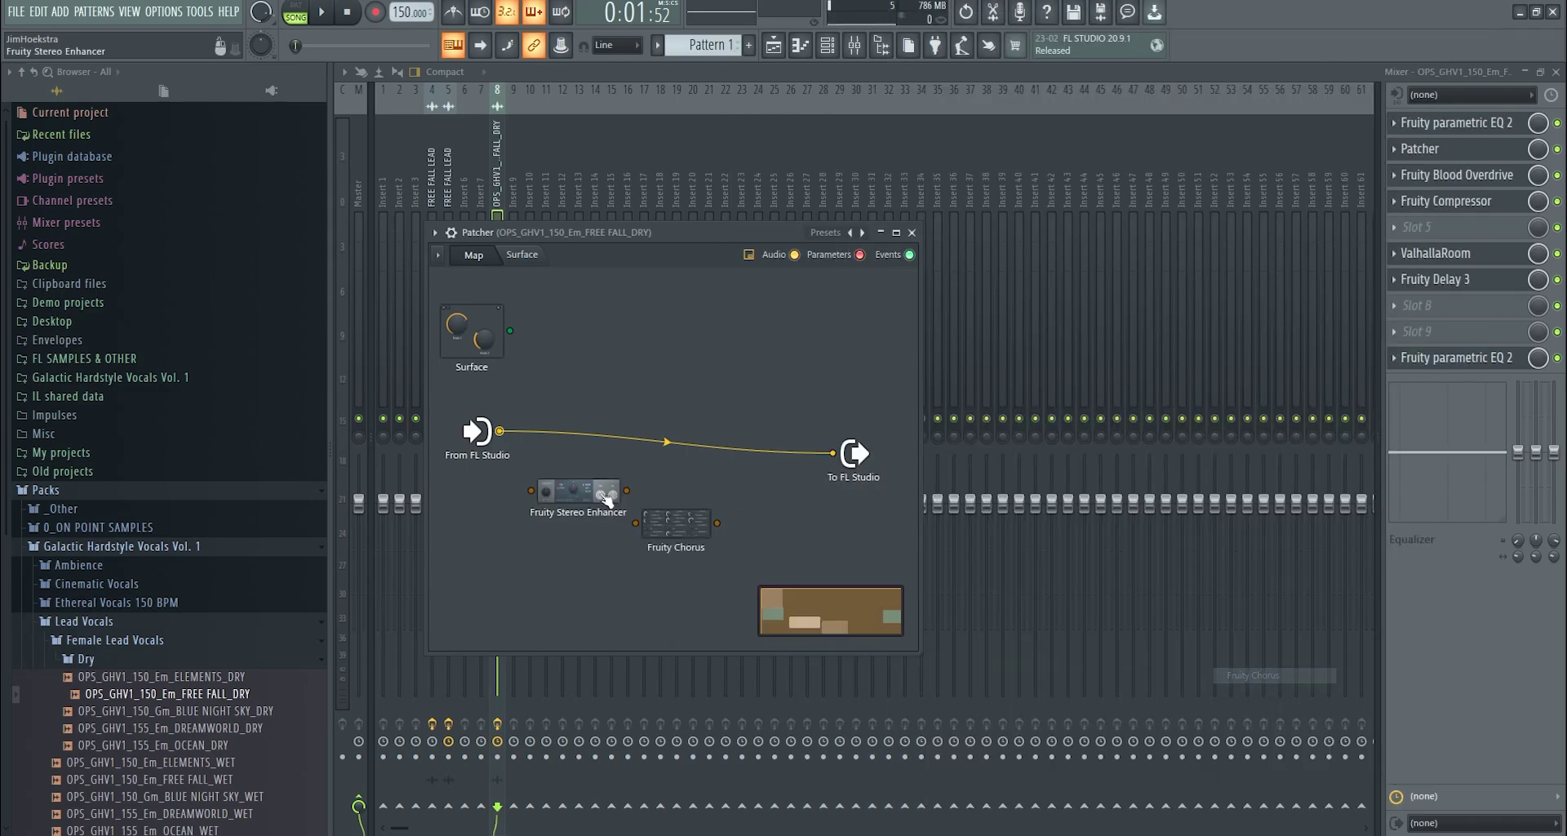
# - Route the Patcher input through Fruity Chorus and Fruity Stereo Enhancer to the output, parallel to the direct signal
pyautogui.moveTo(527, 471); pyautogui.dragTo(521, 471)
pyautogui.moveTo(571, 508); pyautogui.dragTo(661, 514)
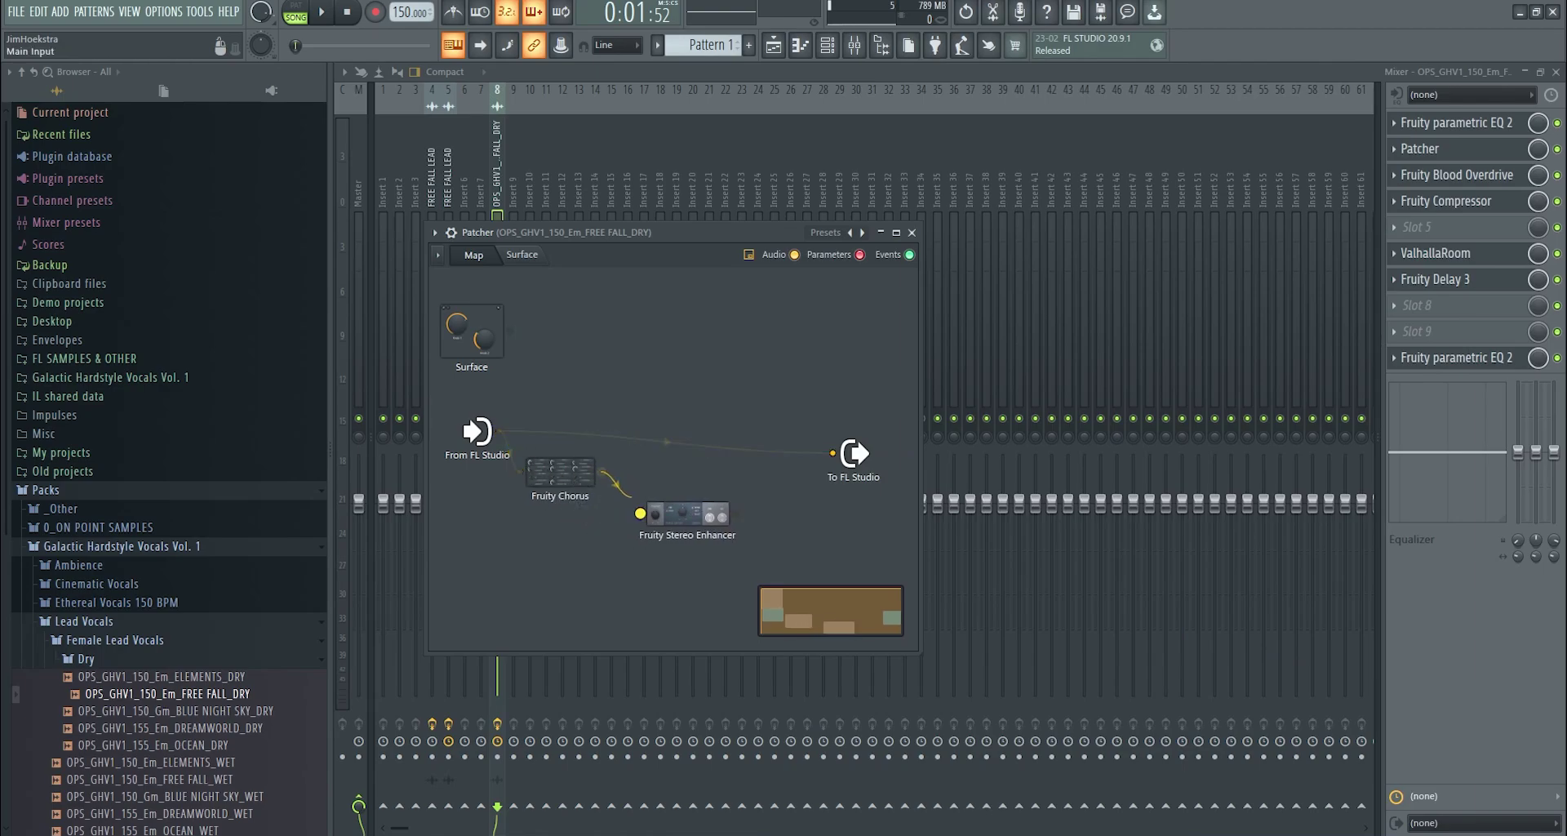
pyautogui.moveTo(752, 496); pyautogui.dragTo(833, 453)
# - Adjust the stereo enhancer's phase offset and its output connection's level in Patcher while listening to the vocal
pyautogui.doubleClick(687, 513)
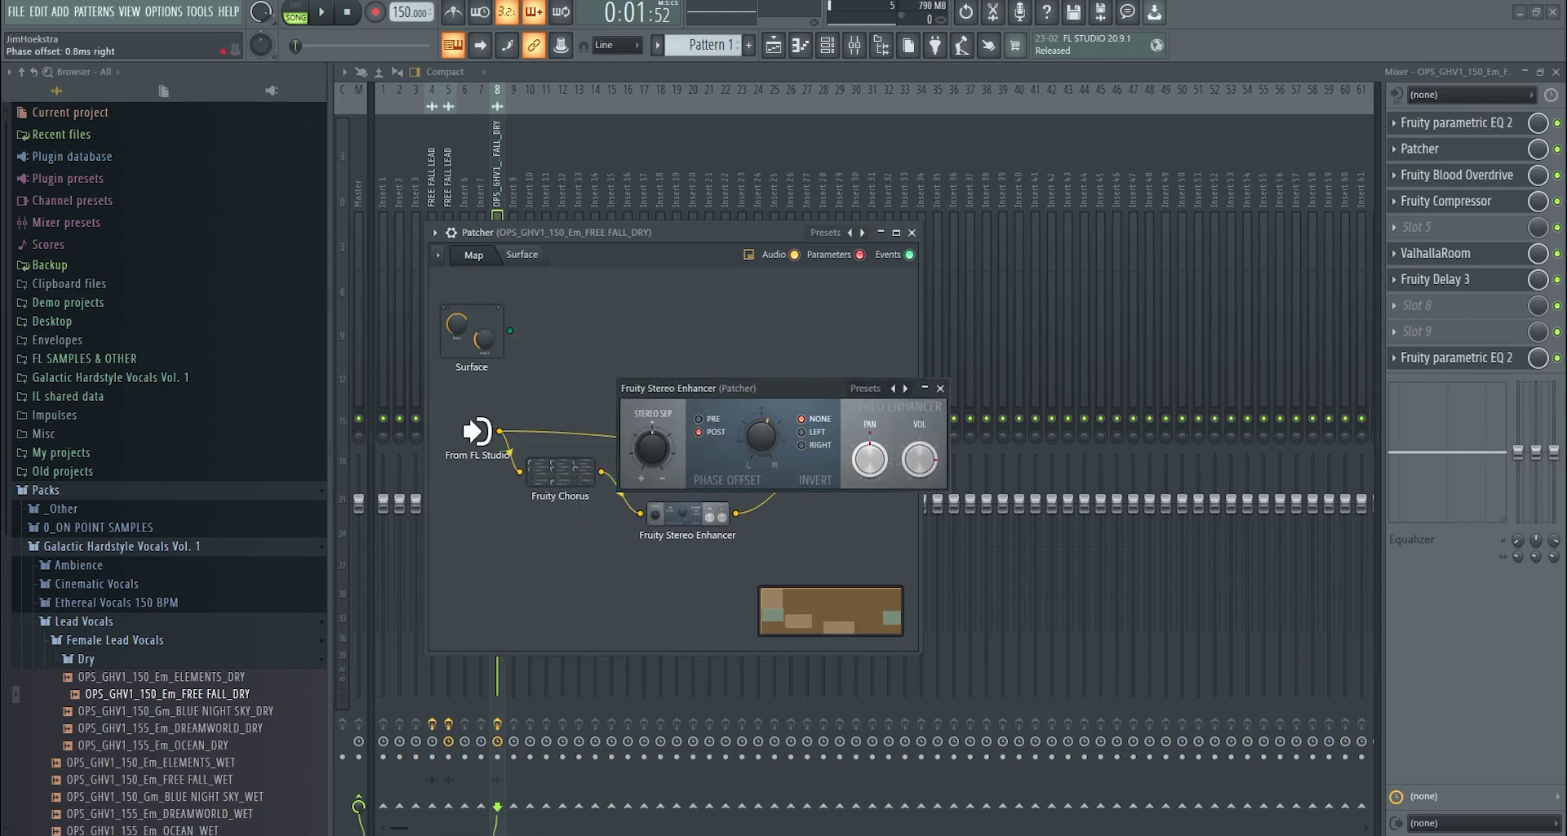
pyautogui.click(940, 389)
pyautogui.press('space')
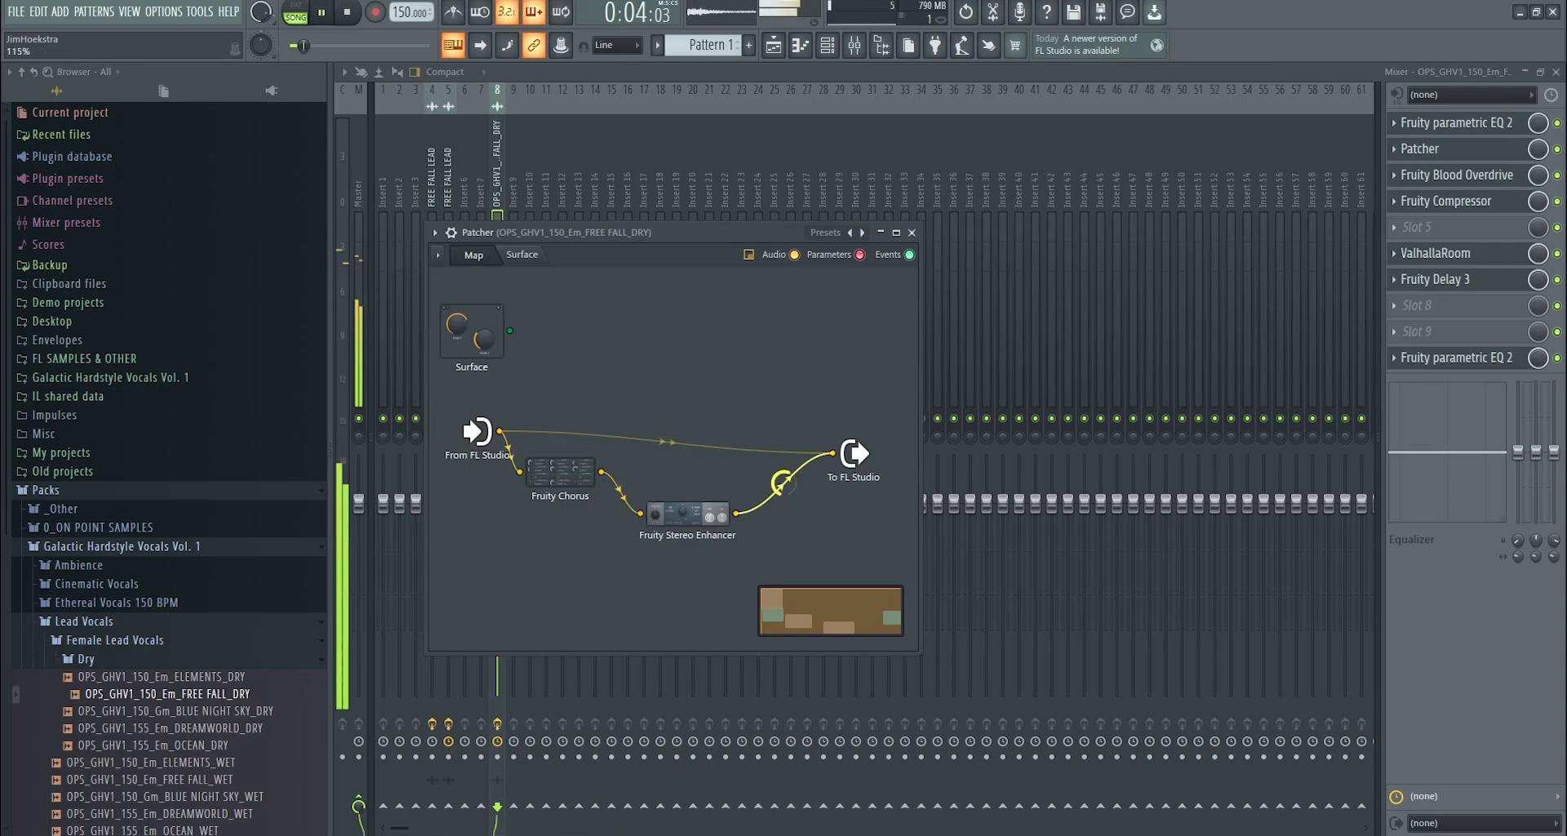
pyautogui.doubleClick(687, 513)
pyautogui.press('space')
pyautogui.moveTo(761, 436); pyautogui.dragTo(760, 423)
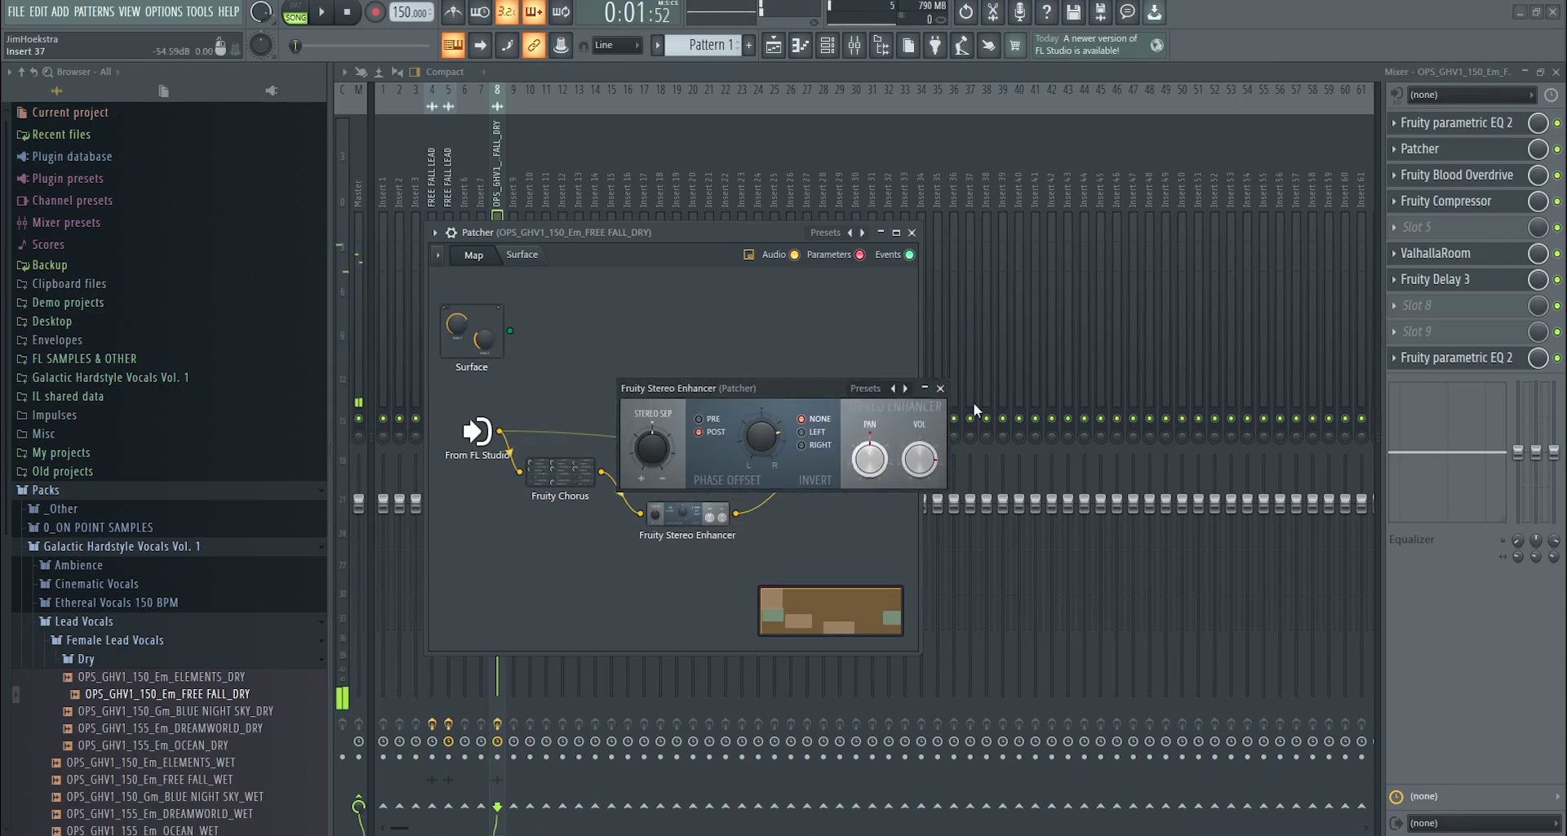
pyautogui.click(940, 388)
pyautogui.press('space')
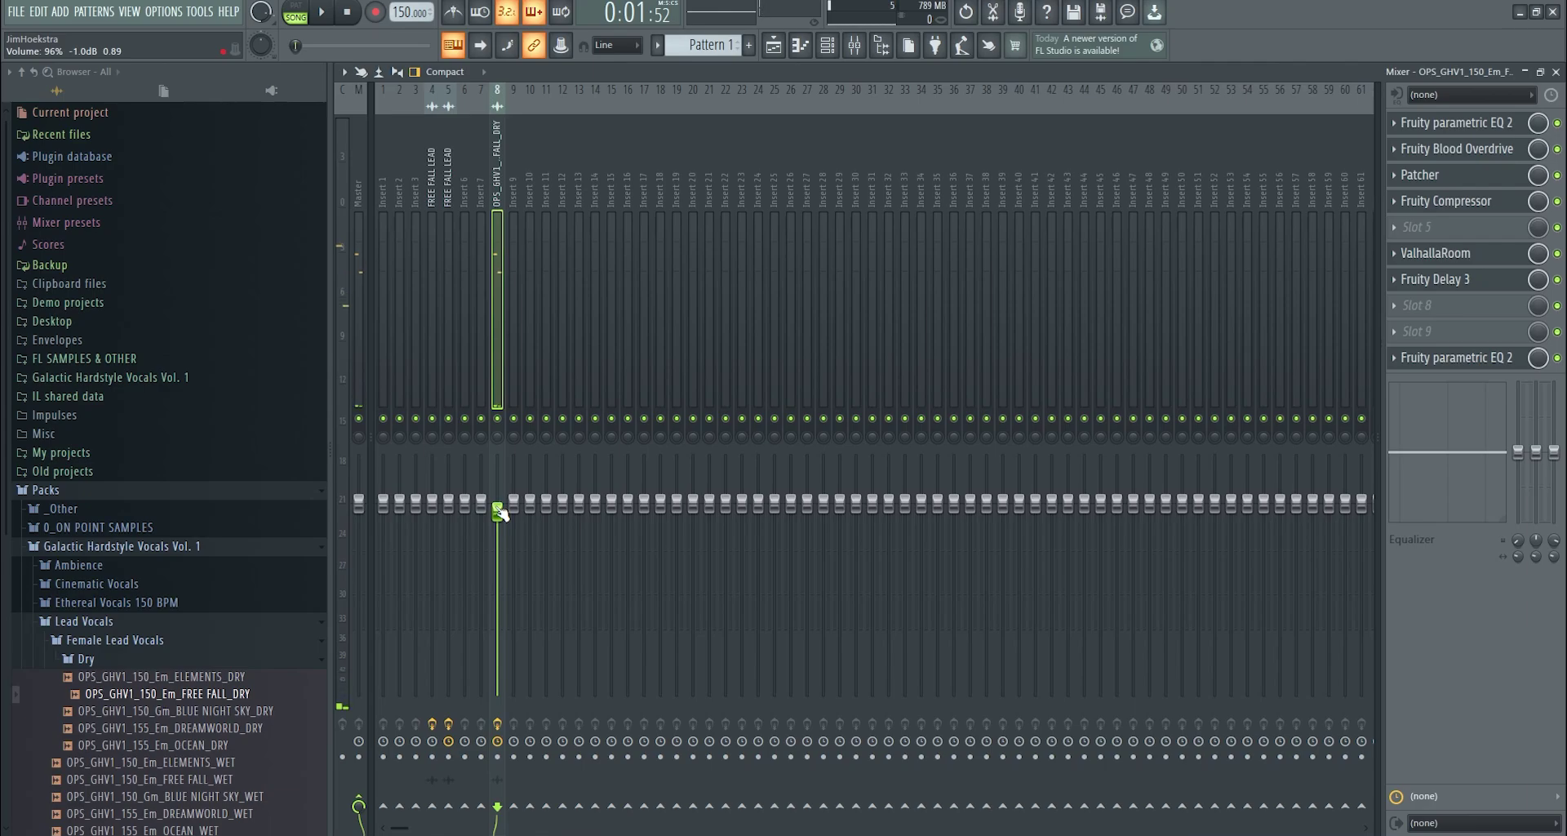
# - Examine the FREE FALL LEAD insert's effects one by one, from the first EQ to the final EQ
pyautogui.click(431, 190)
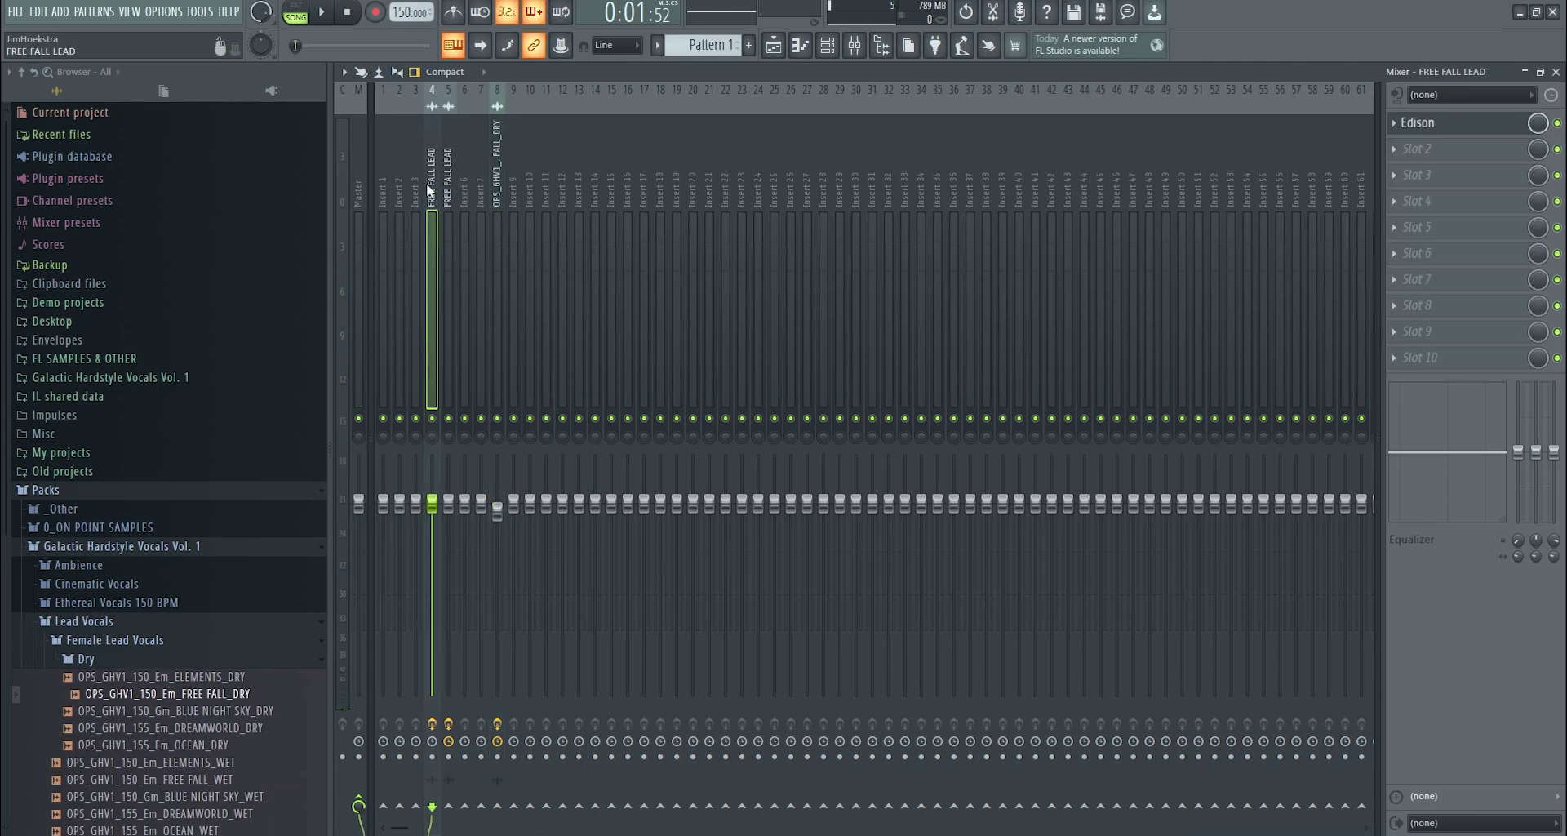
pyautogui.click(446, 204)
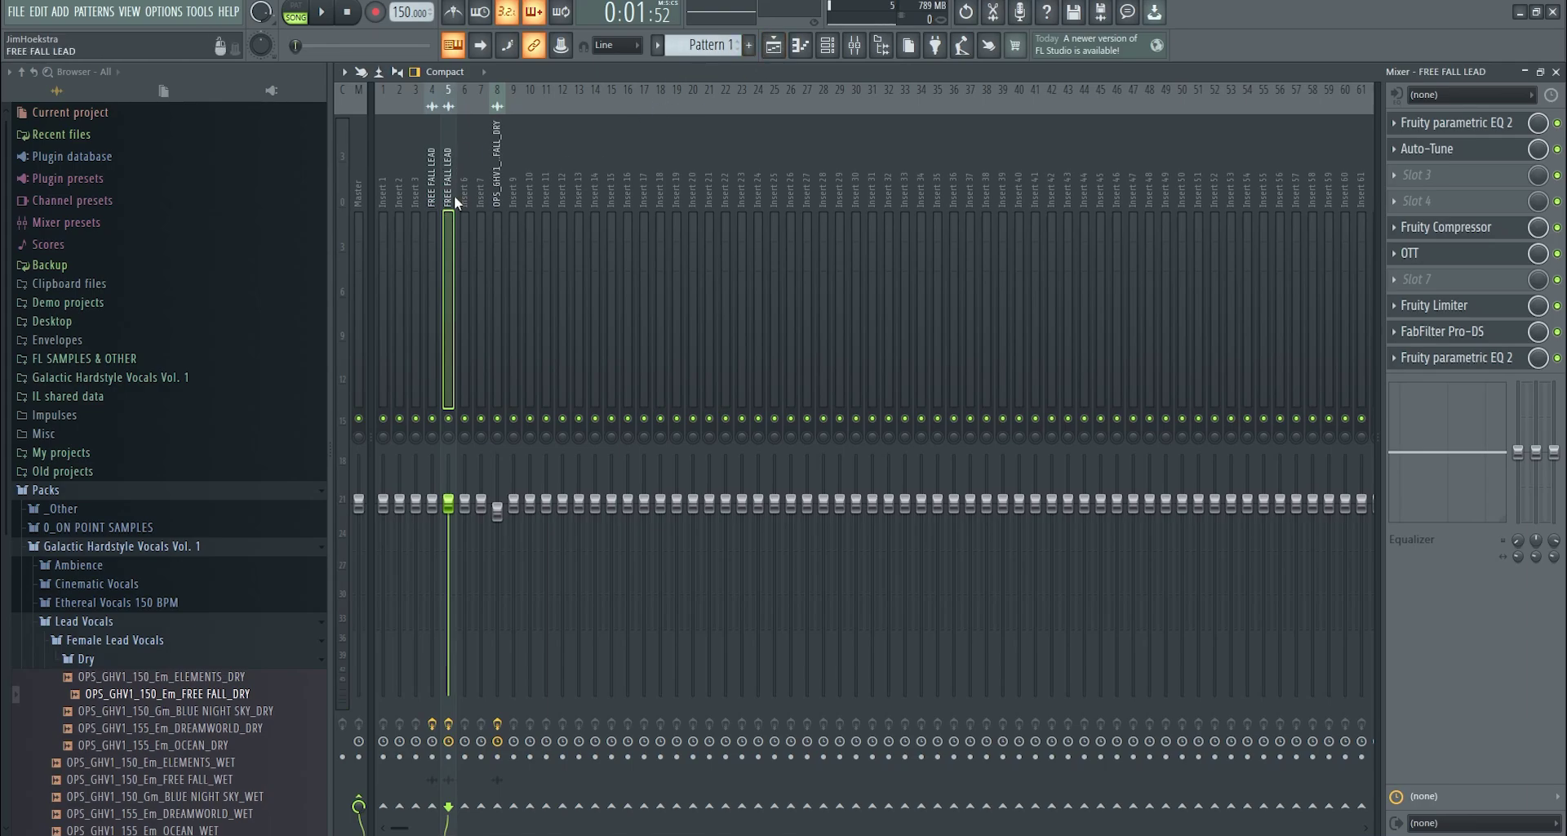
pyautogui.click(1440, 129)
pyautogui.click(1456, 150)
pyautogui.click(1449, 231)
pyautogui.click(1438, 260)
pyautogui.click(1437, 305)
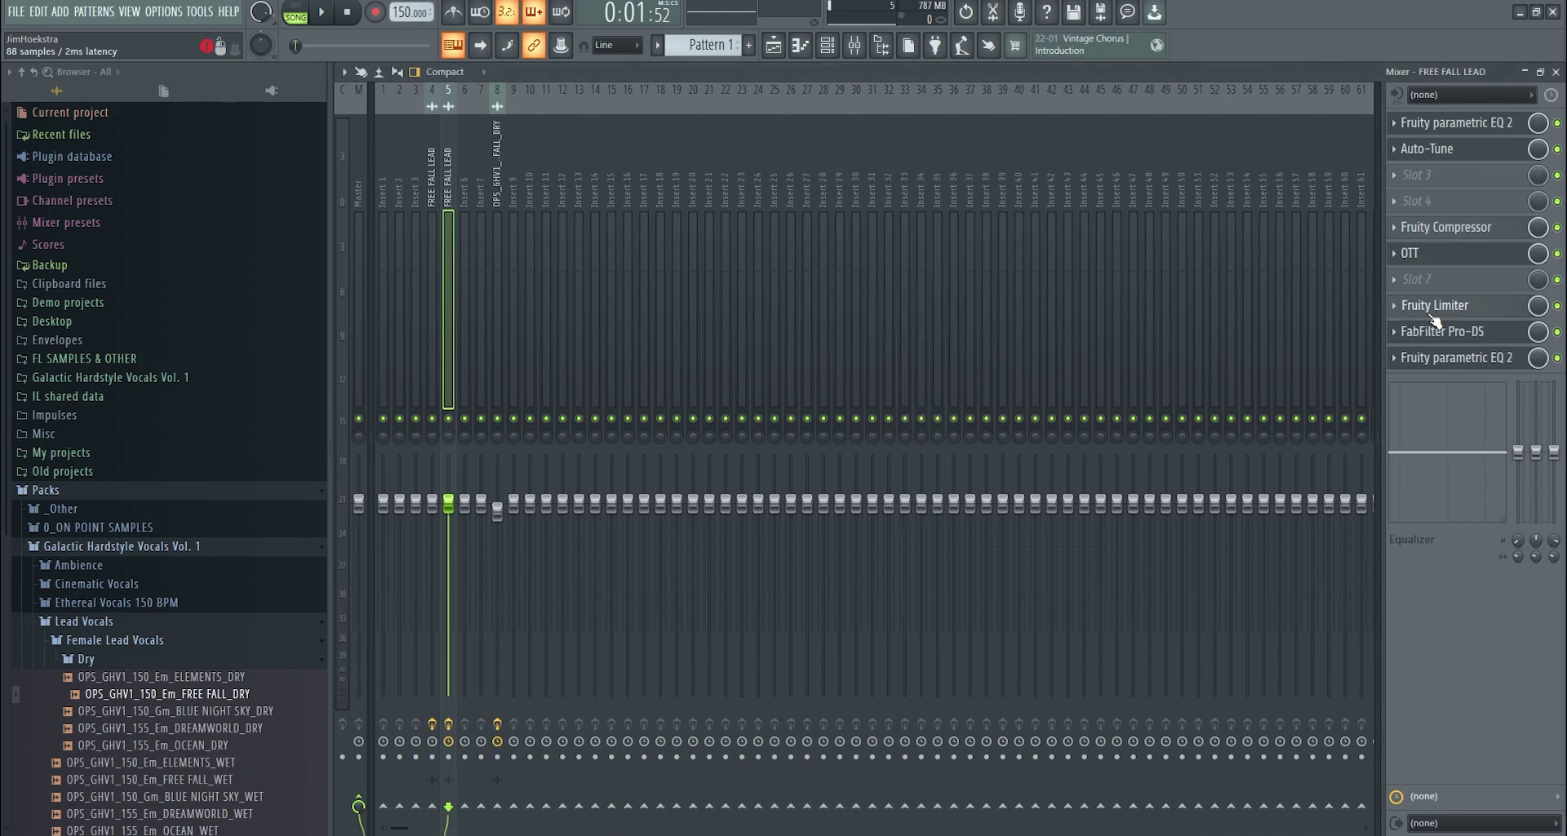
pyautogui.click(1444, 331)
pyautogui.click(1435, 360)
pyautogui.click(1438, 360)
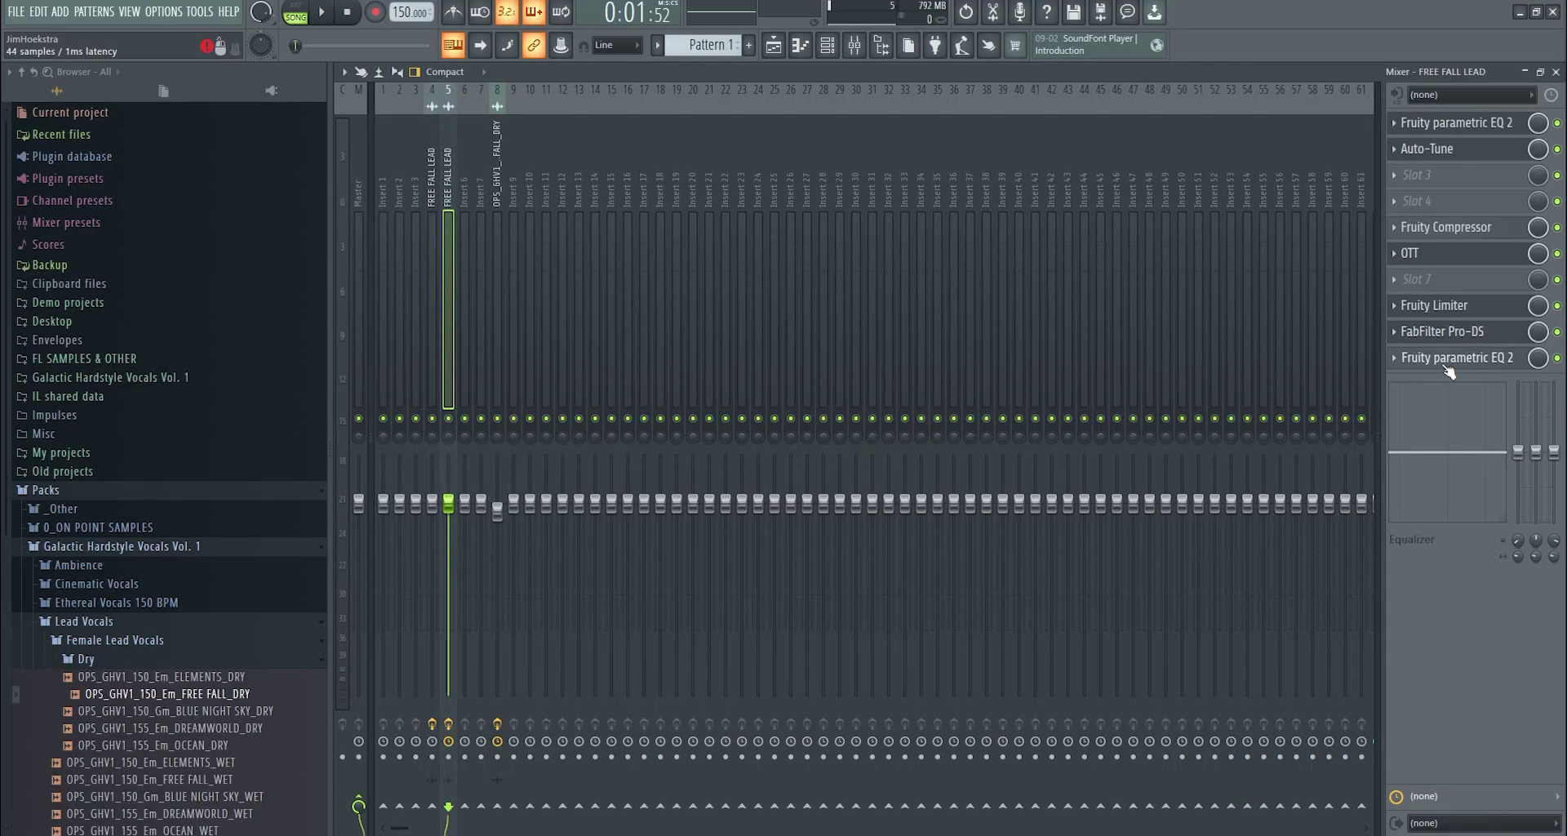
pyautogui.click(1445, 363)
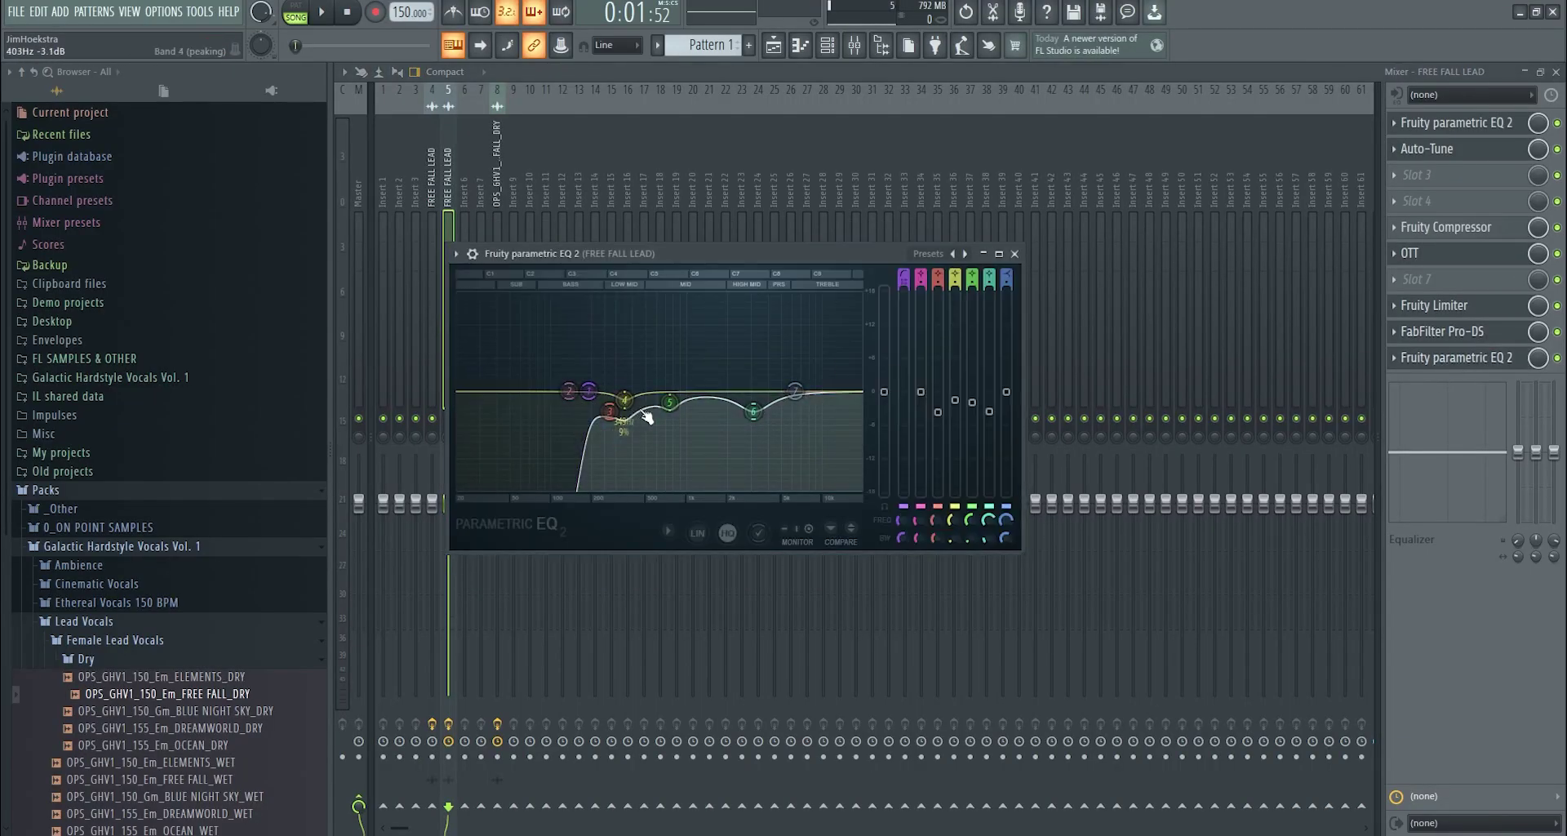
# - Select the dry vocal's mixer insert and its OPS_GHV1_150_Em_FREE FALL_DRY clip in the playlist
pyautogui.click(508, 173)
pyautogui.click(498, 175)
pyautogui.click(774, 46)
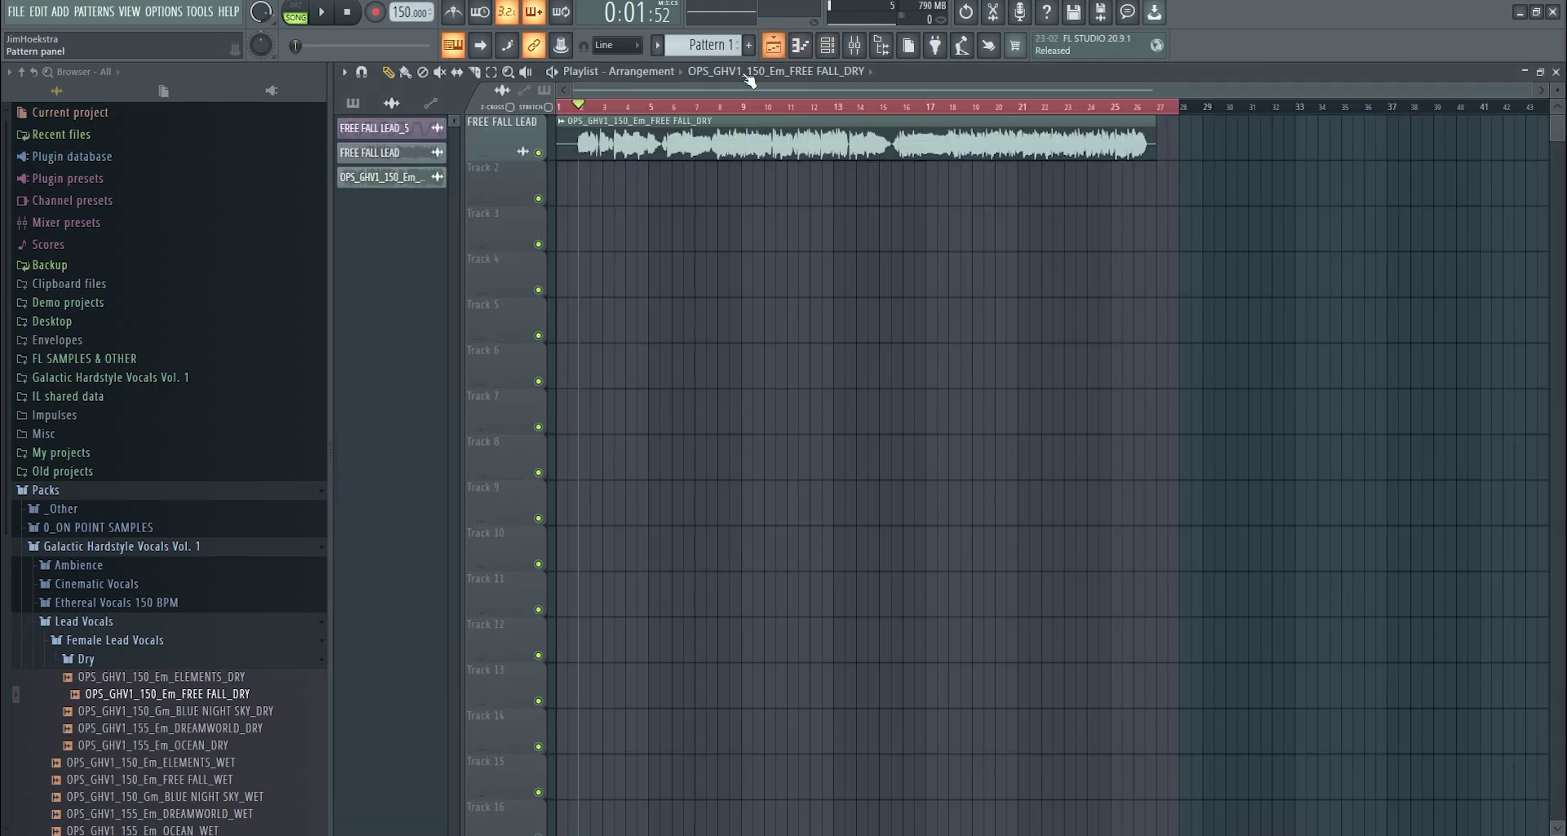
pyautogui.moveTo(1202, 147); pyautogui.dragTo(568, 140)
pyautogui.press('F9')
# - Examine the dry vocal insert's effects in order, from the first EQ through Fruity Delay 3
pyautogui.click(1435, 125)
pyautogui.click(1439, 126)
pyautogui.click(1468, 154)
pyautogui.click(1455, 175)
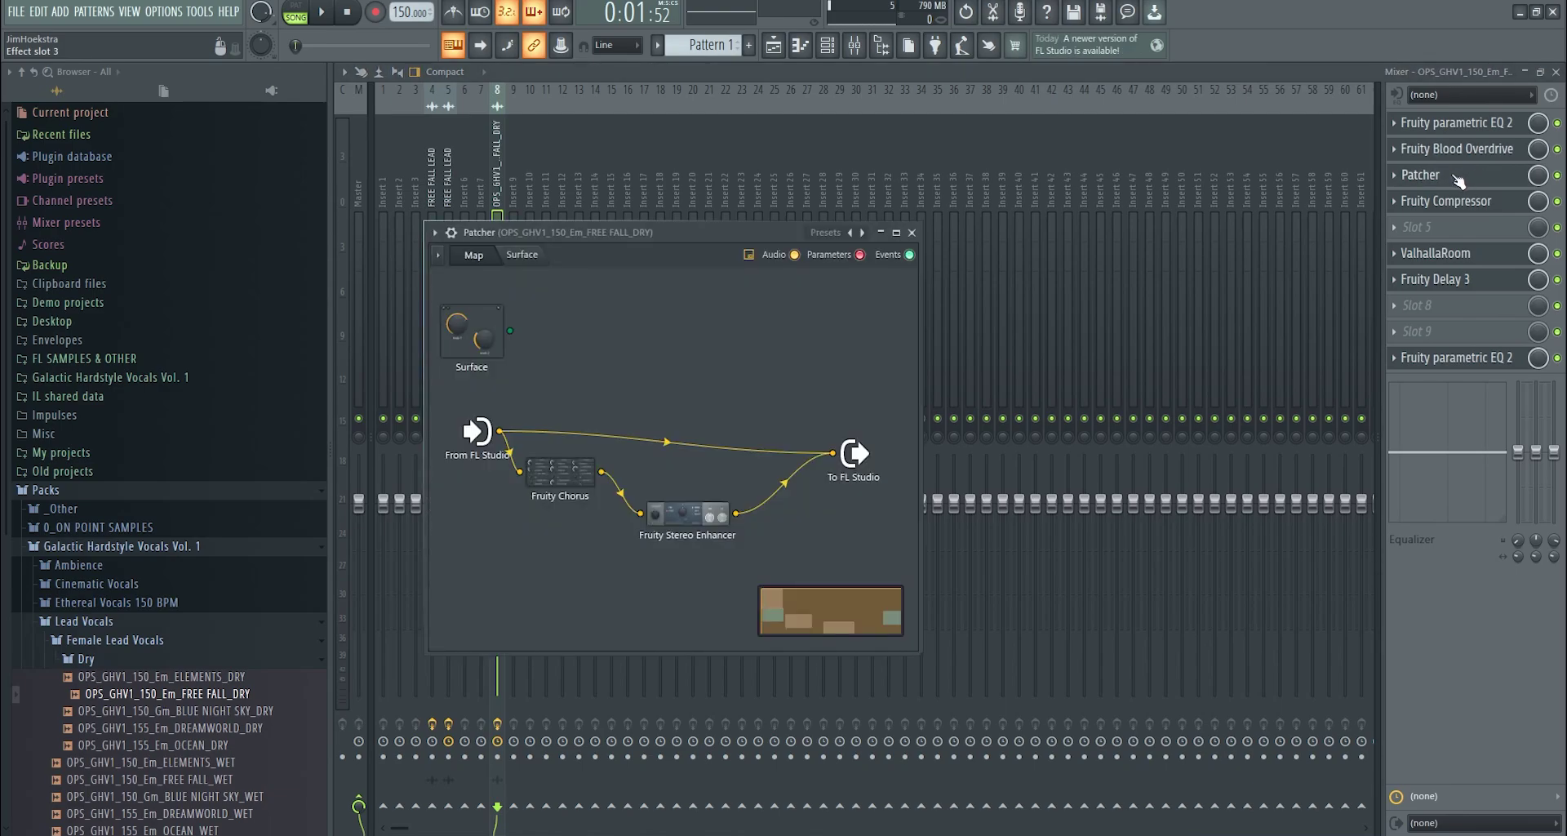
pyautogui.click(1445, 201)
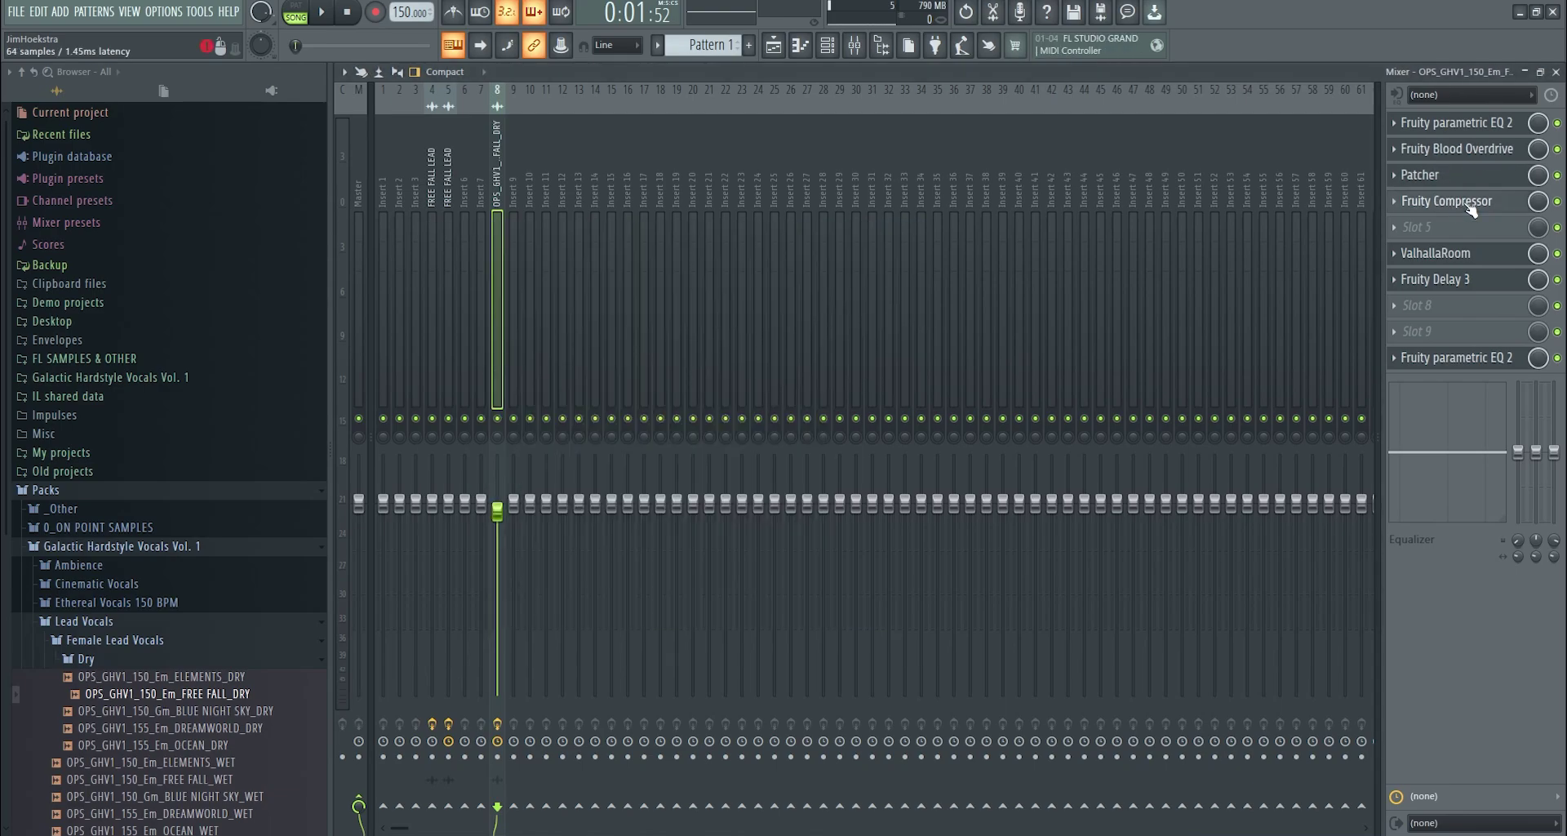
pyautogui.click(1445, 201)
pyautogui.click(1460, 260)
pyautogui.click(1459, 260)
pyautogui.click(1437, 280)
# - Shape the upper treble with band 6 of the final Fruity parametric EQ 2 and return to the playlist
pyautogui.click(1457, 358)
pyautogui.moveTo(708, 349); pyautogui.dragTo(810, 347)
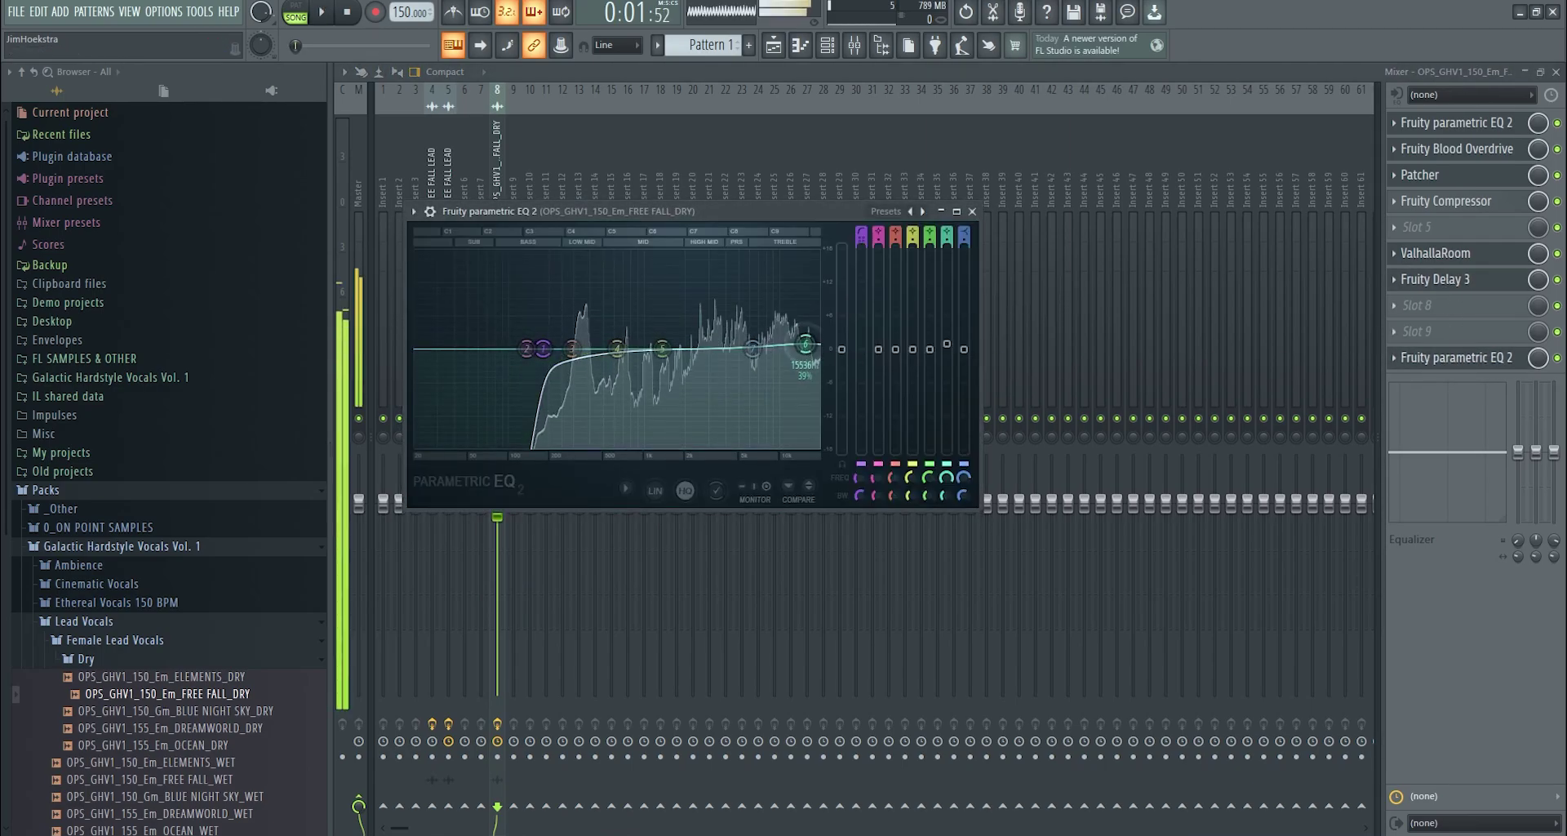
pyautogui.click(773, 46)
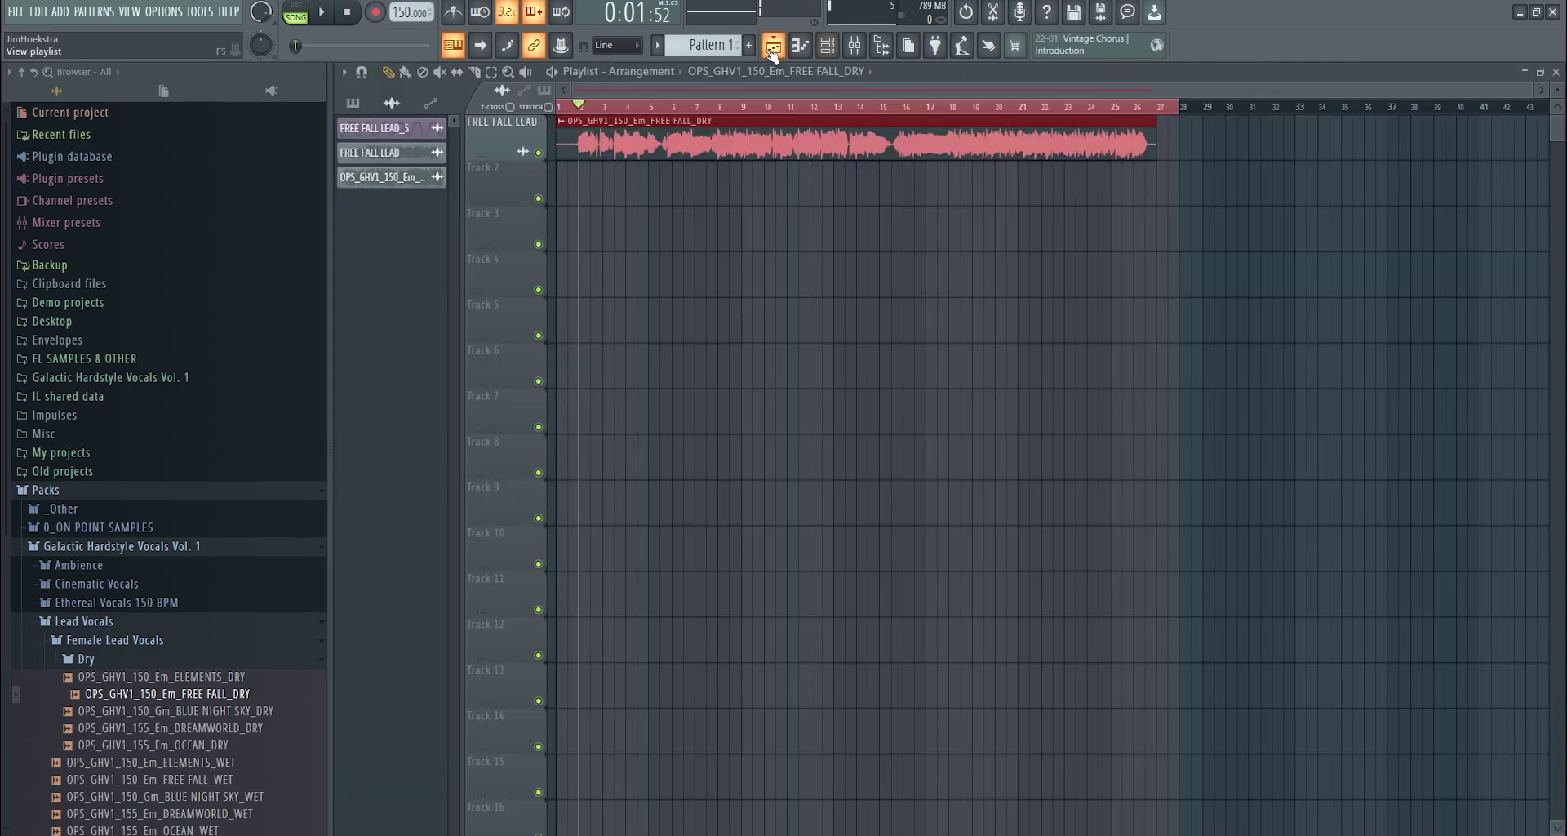
# - Open the OPS_Vocalpack_FLP2 project from Template 2 of Galactic Hardstyle Vocals Vol. 1 without saving the current project
pyautogui.click(109, 644)
pyautogui.click(100, 681)
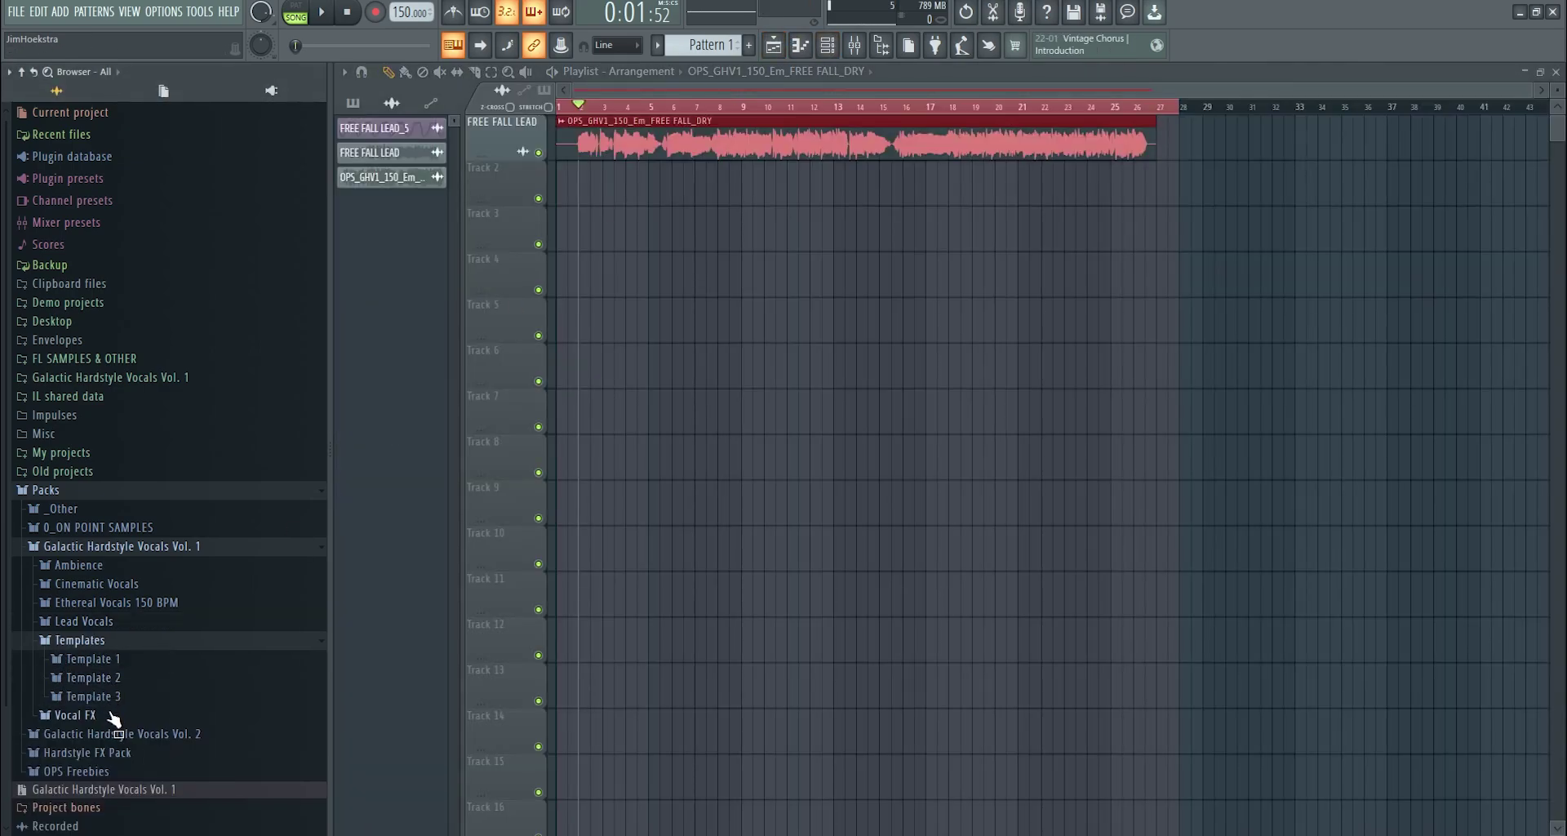
pyautogui.click(104, 681)
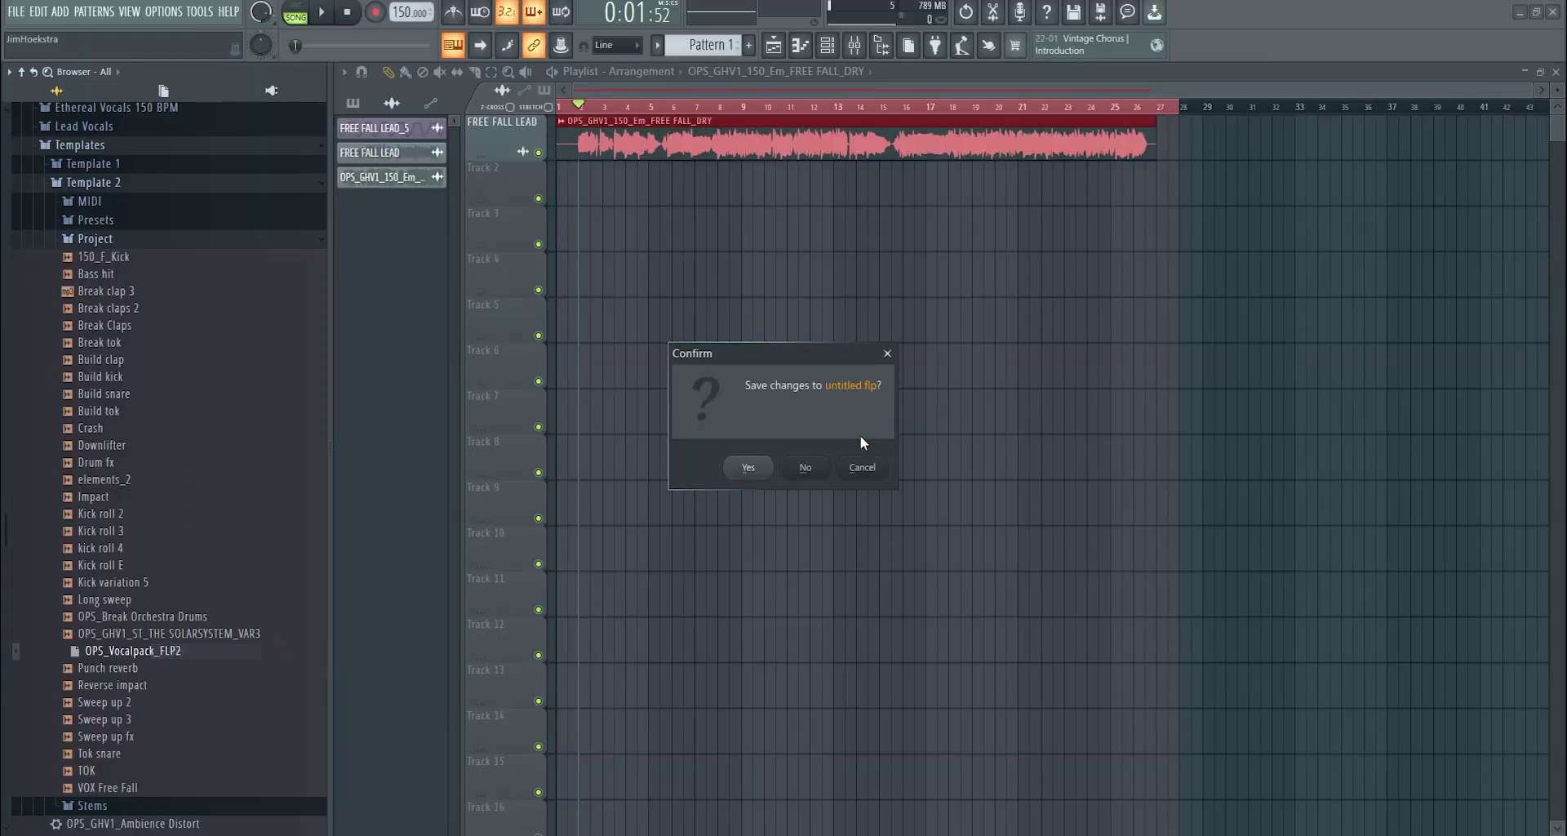
pyautogui.click(820, 459)
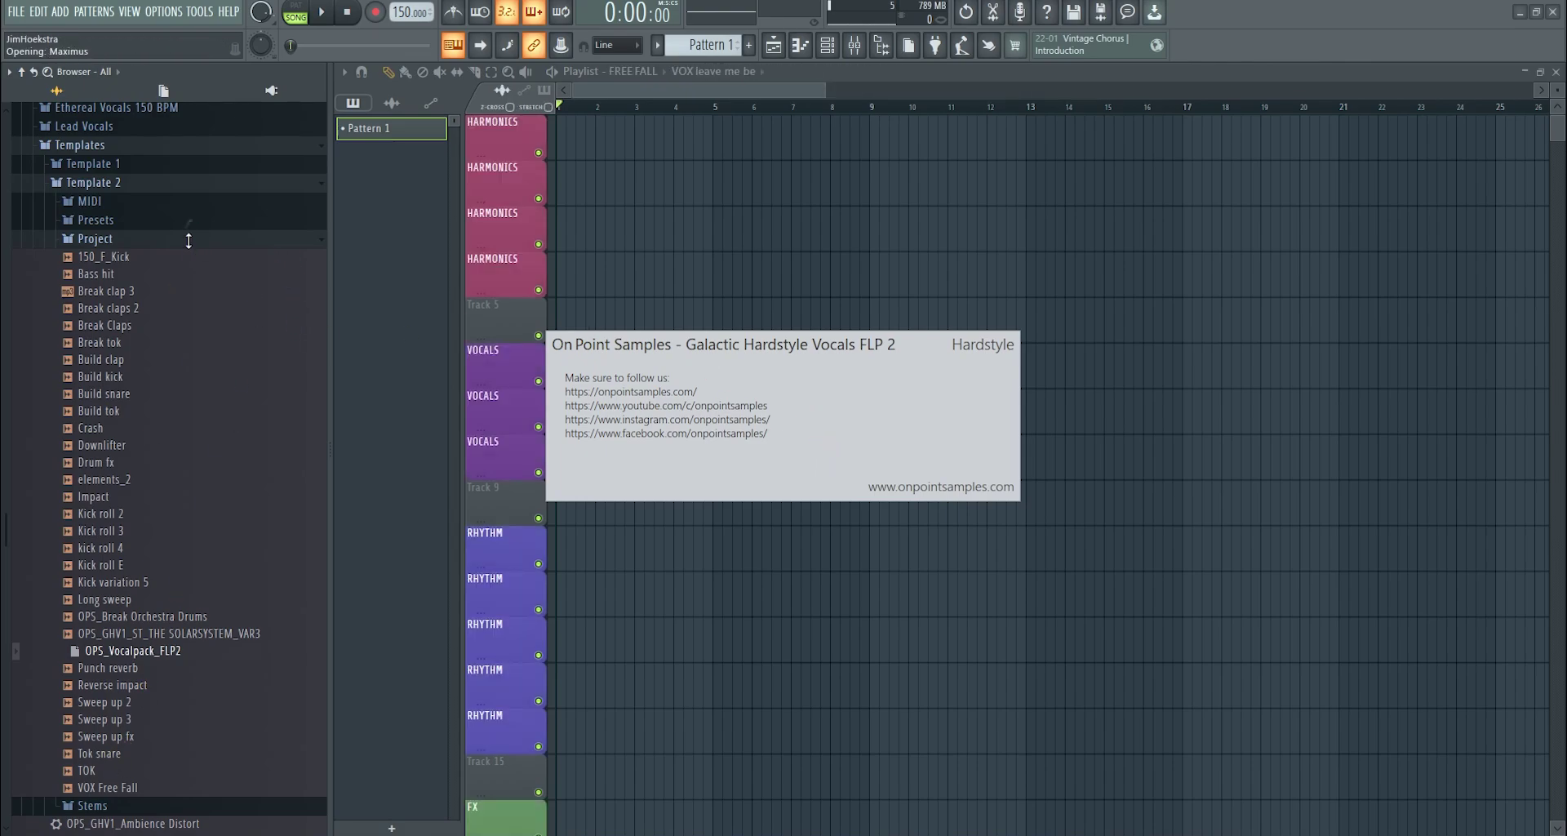
# - Play the template project from just before the build and bring the whole arrangement into view
pyautogui.click(1033, 106)
pyautogui.press('space')
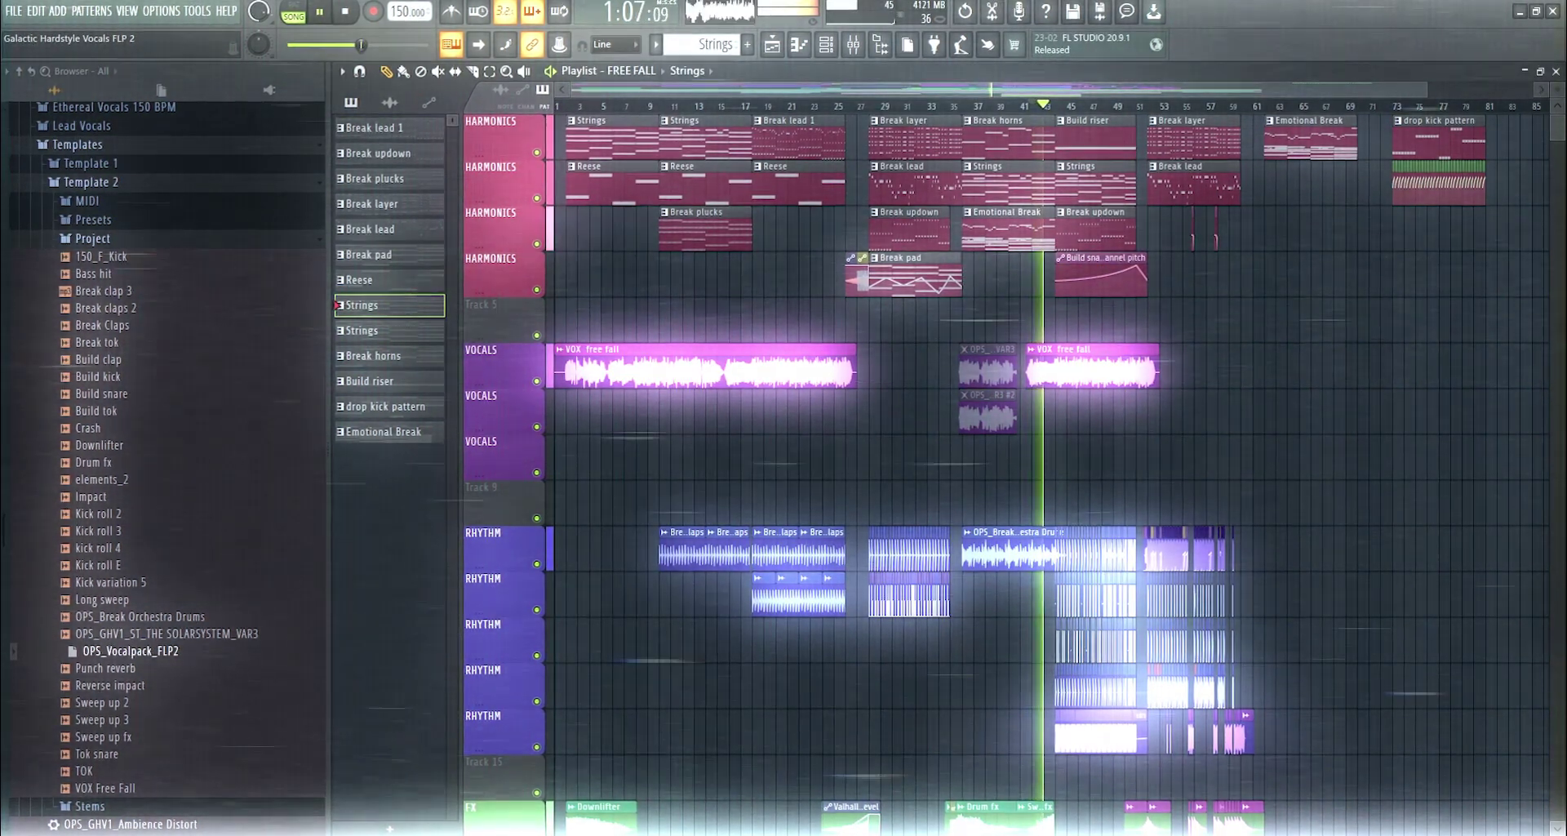
pyautogui.moveTo(1557, 90); pyautogui.dragTo(1558, 106)
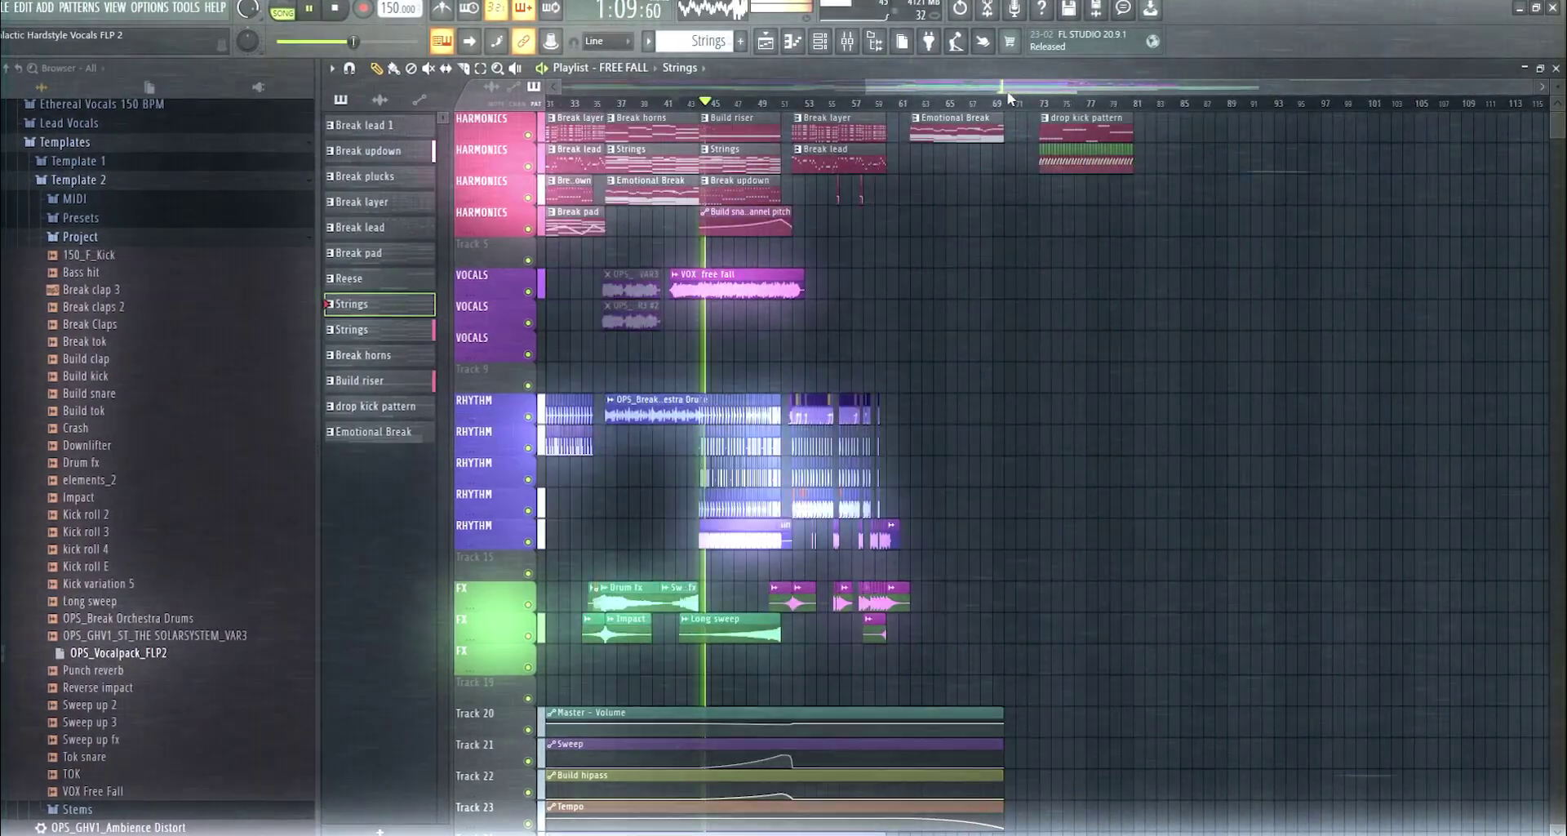
# - Solo and unsolo the Break Vocals insert during playback, and select it to show its effect chain
pyautogui.press('F9')
pyautogui.rightClick(890, 413)
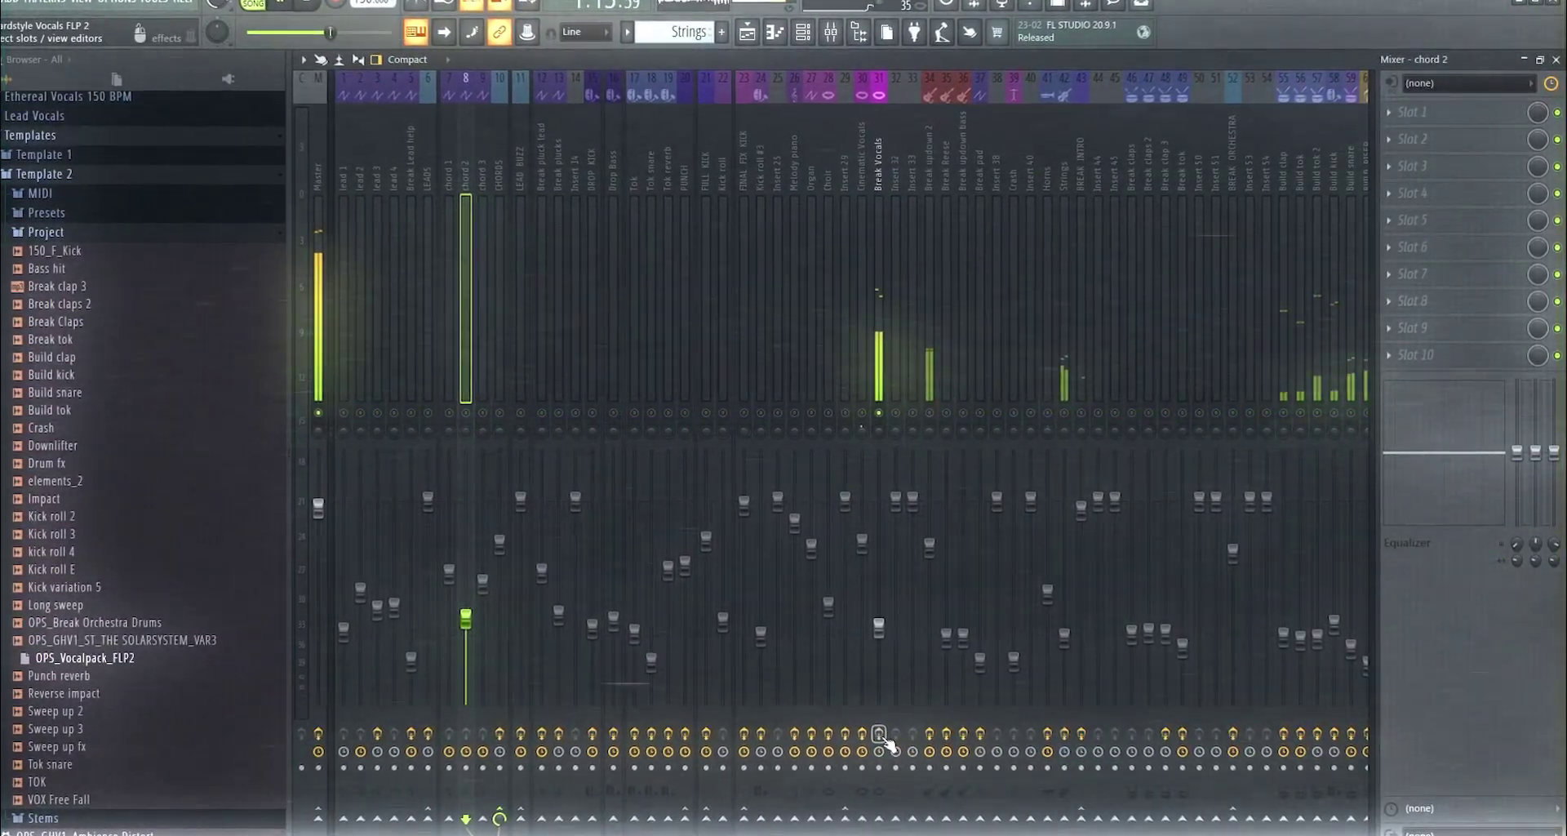
pyautogui.rightClick(882, 413)
pyautogui.click(871, 147)
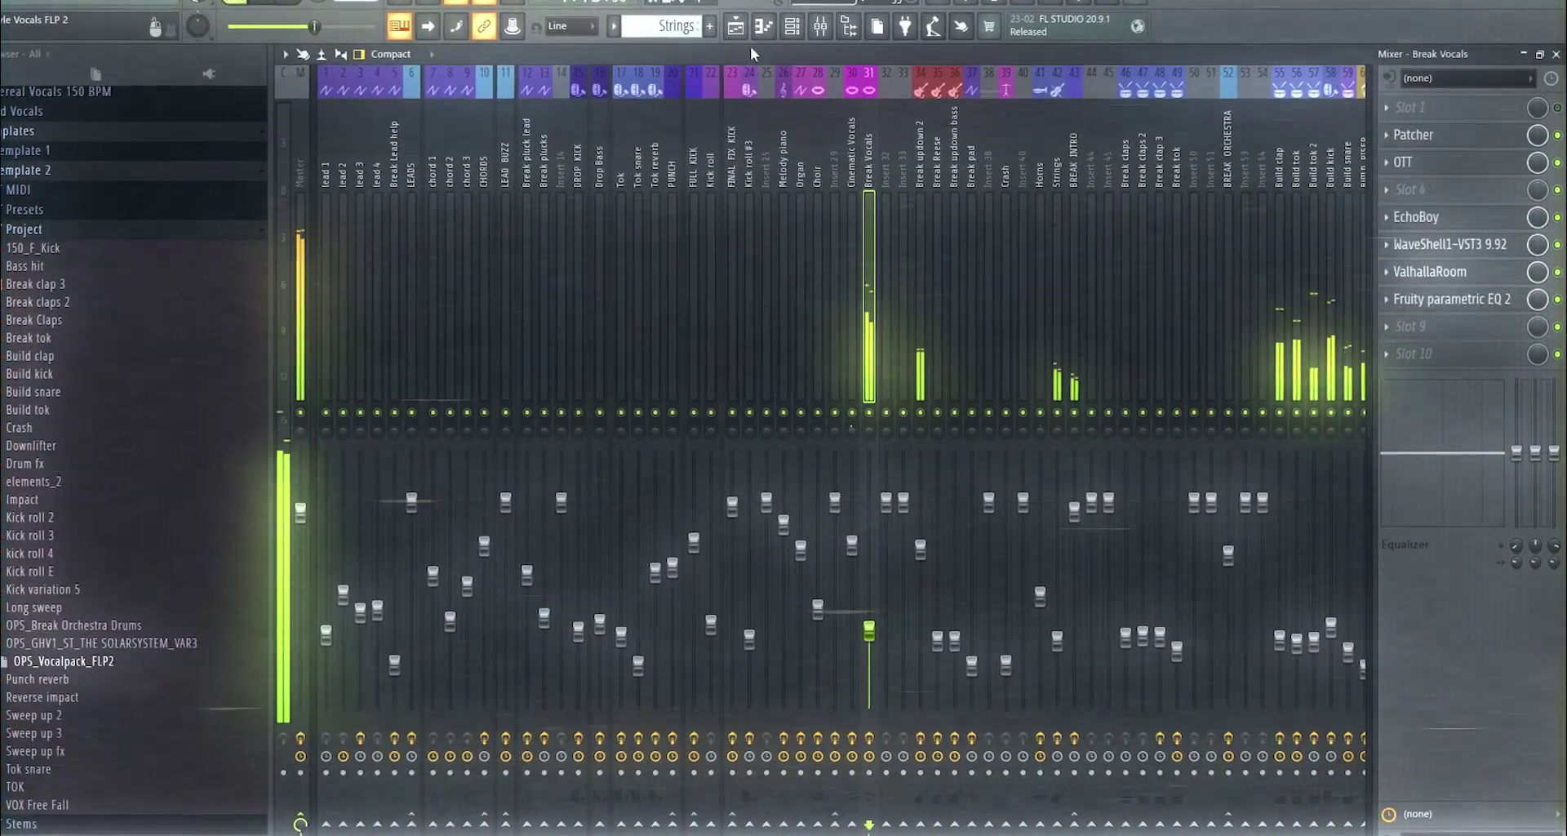
# - Return to the playlist and view the template's full arrangement during playback
pyautogui.click(740, 31)
pyautogui.click(739, 31)
pyautogui.click(740, 31)
pyautogui.scroll(-2, 938, 384)
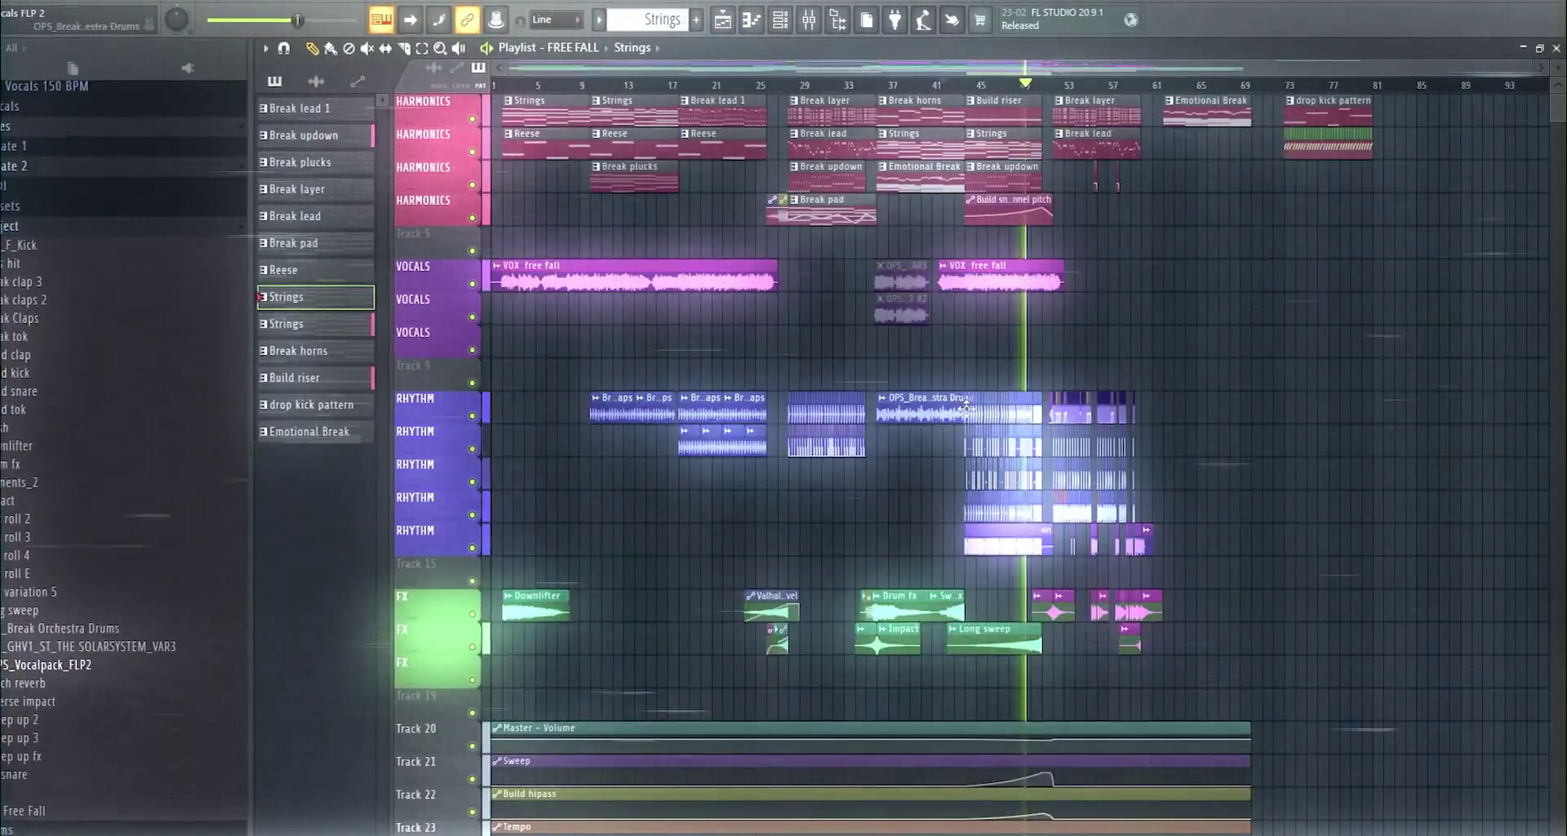